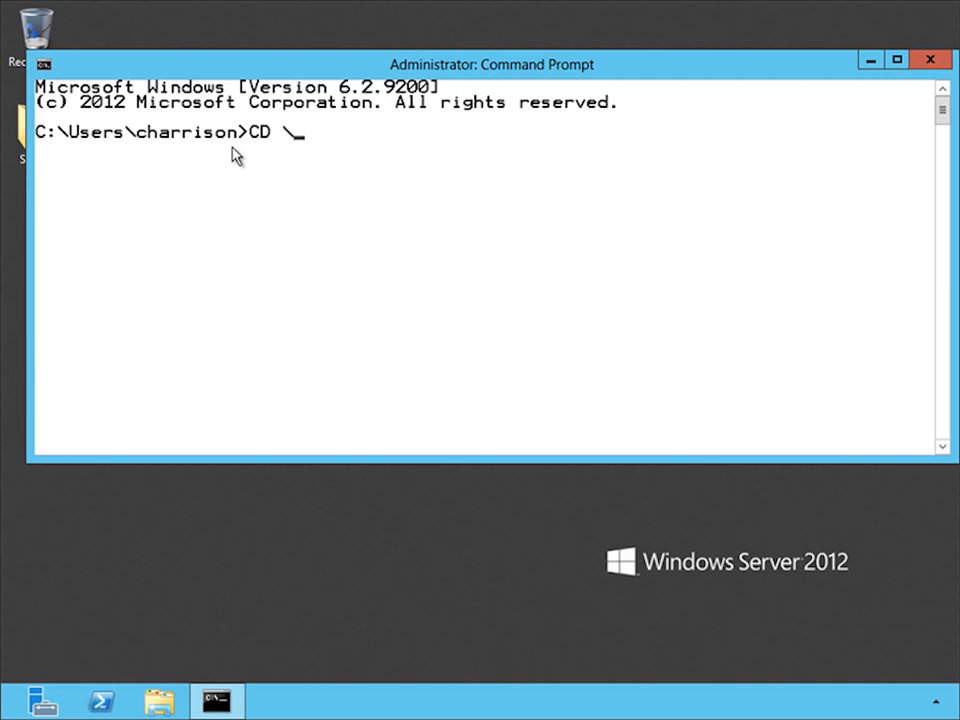
- Change the command prompt's working directory to \Windows\Microsoft.NET\Framework64\v4.0.30319
type("Windows\\mi")
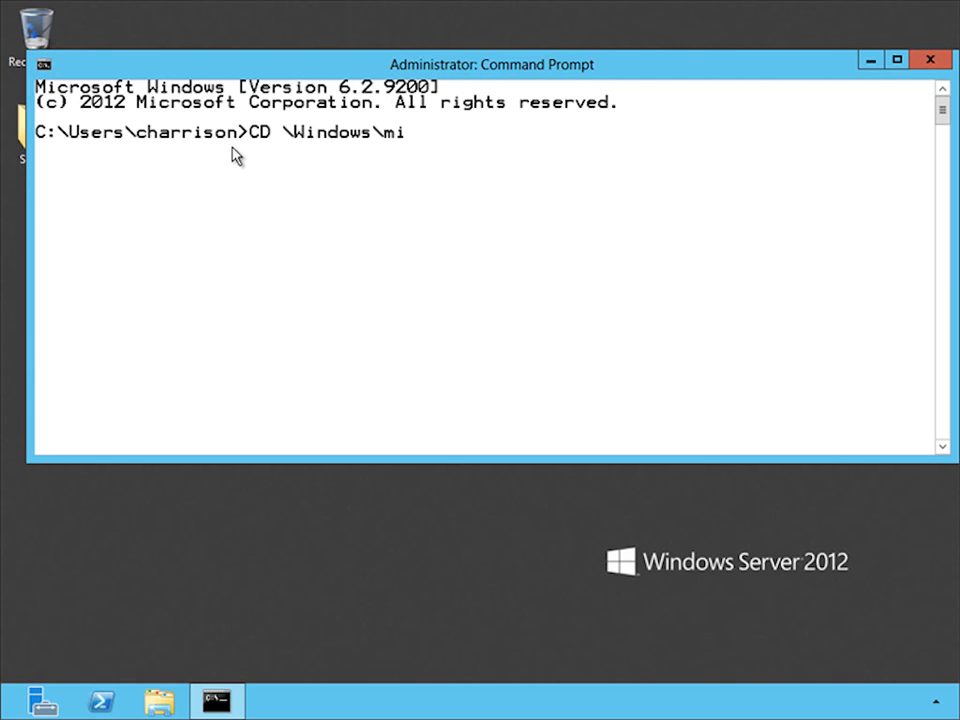
key("Tab")
type("\\fr")
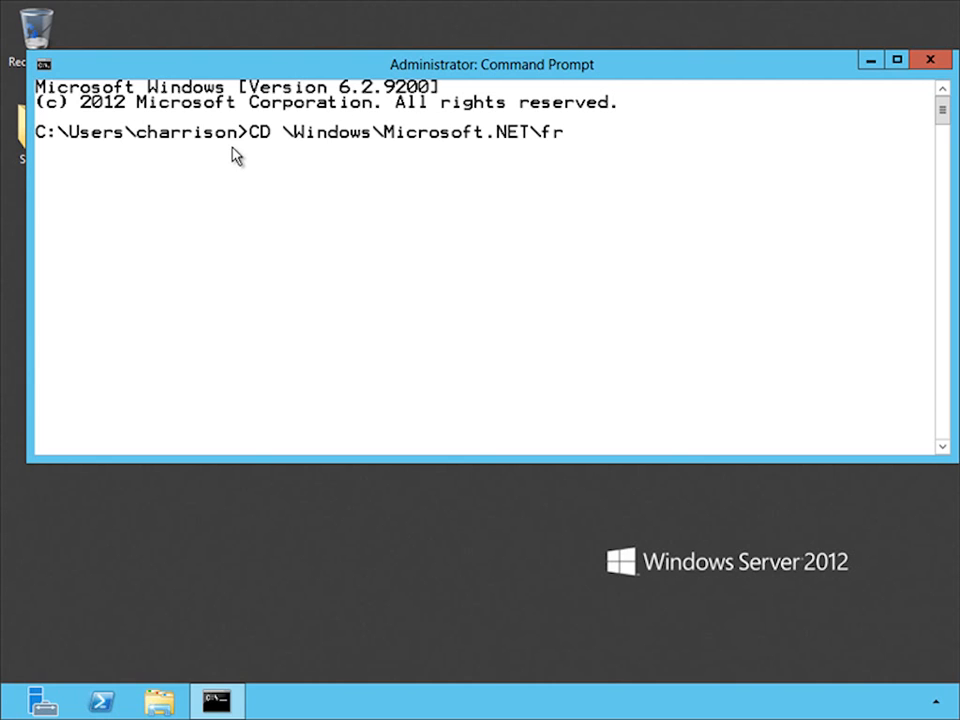
key("Tab")
key("Tab")
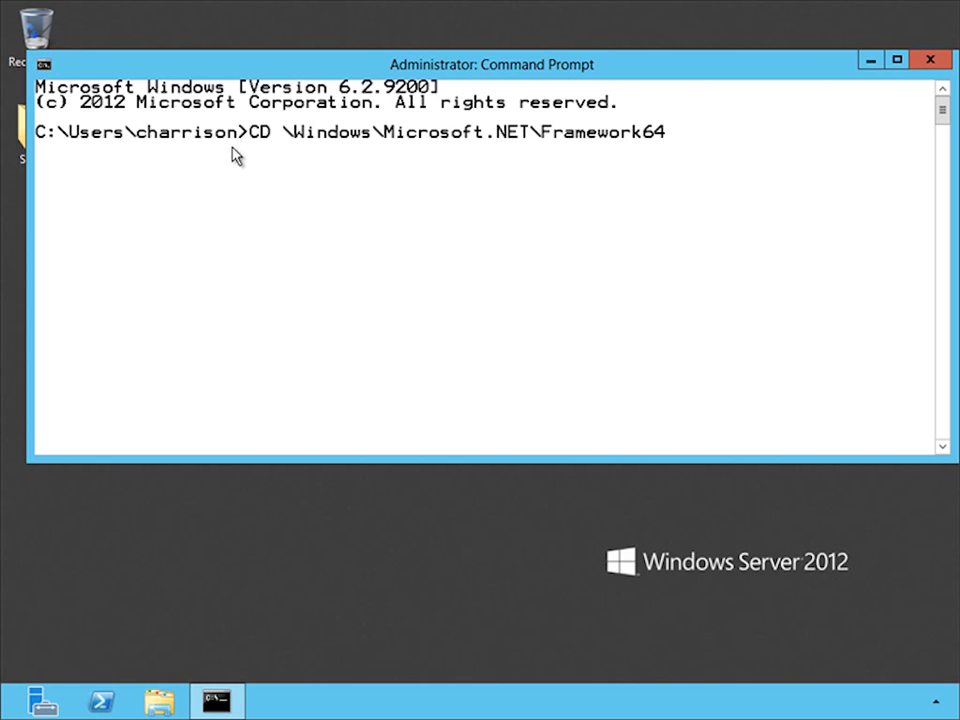
type("\\v4")
key("Tab")
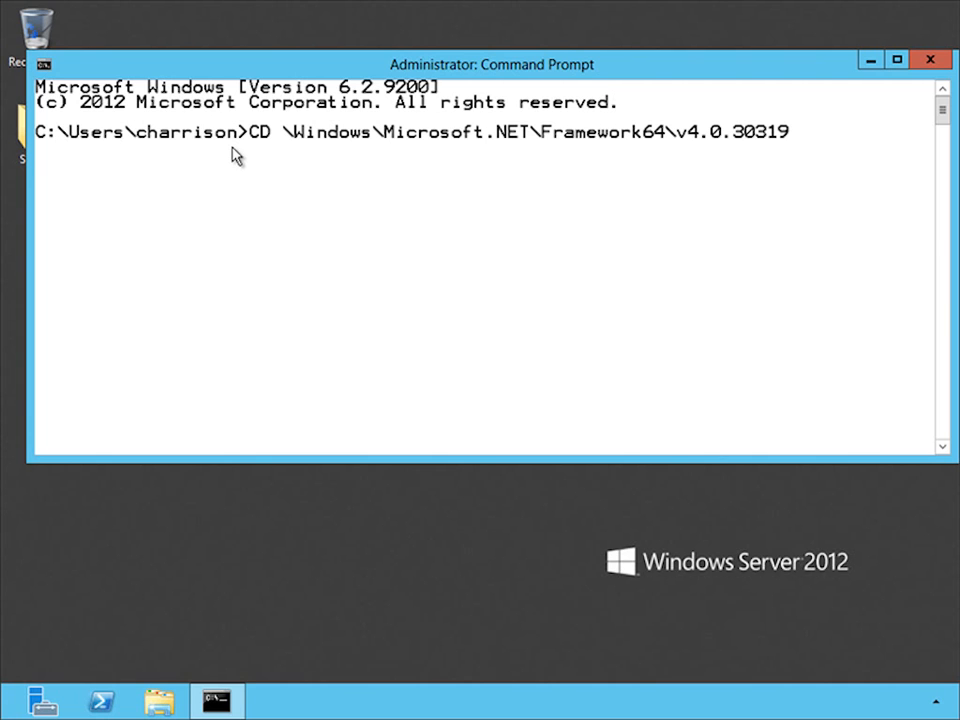
key("Return")
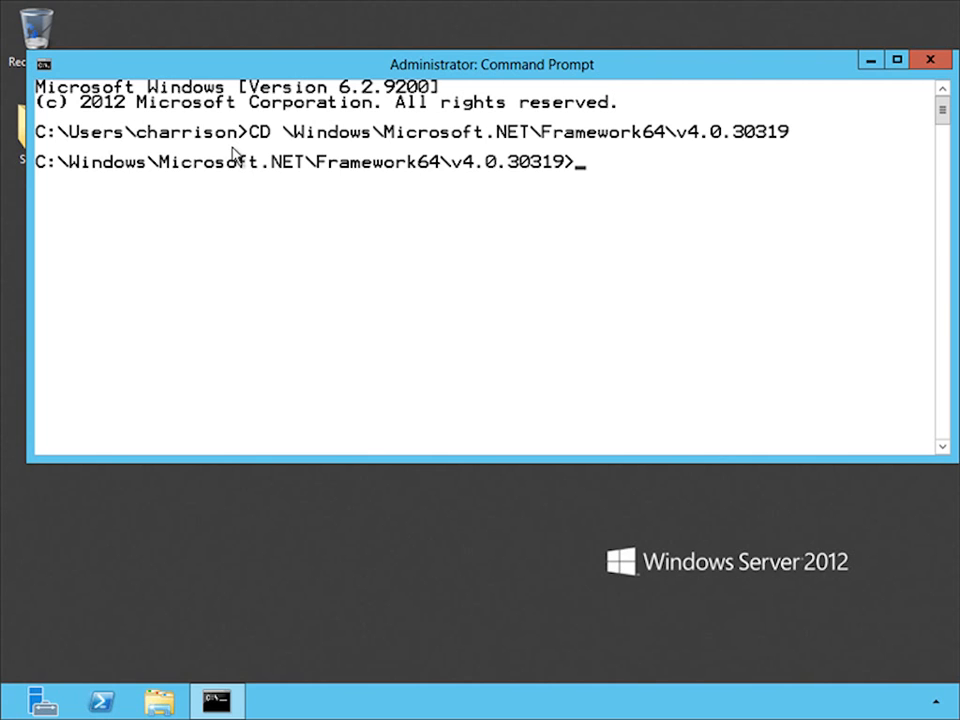
- Run aspnet_regsql and choose to configure SQL Server for application services in the setup wizard
type("aspnet")
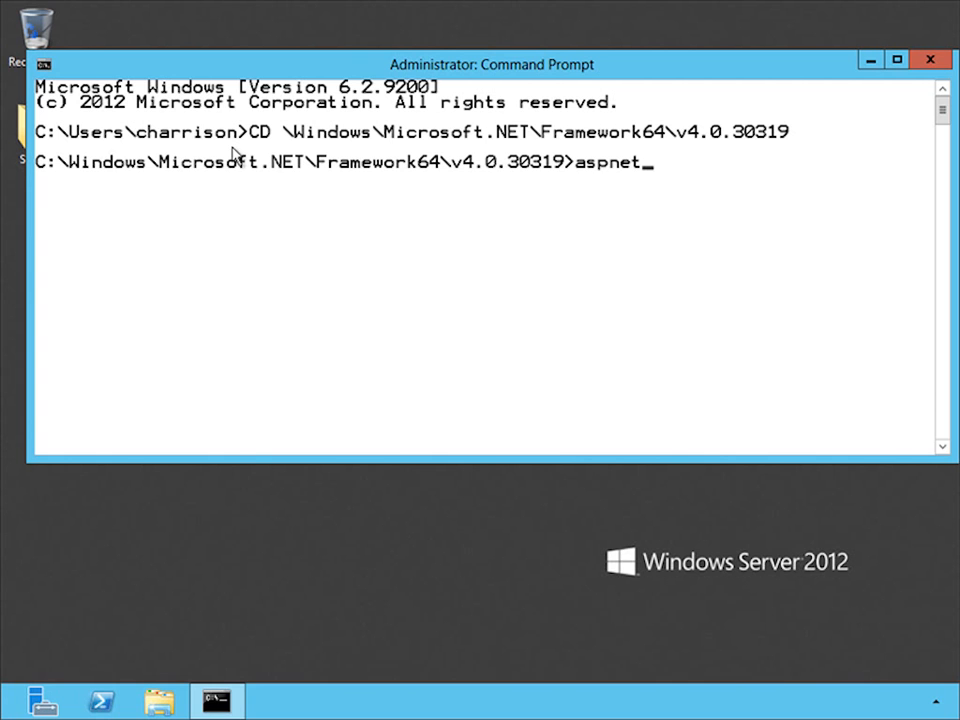
type("_regsql")
key("Return")
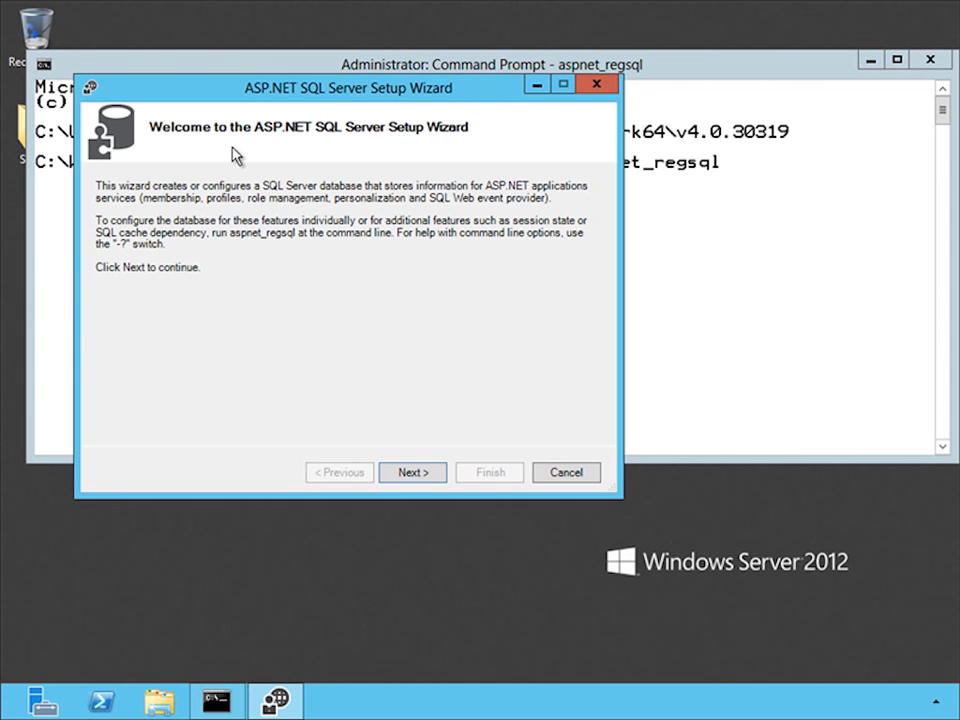
key("Return")
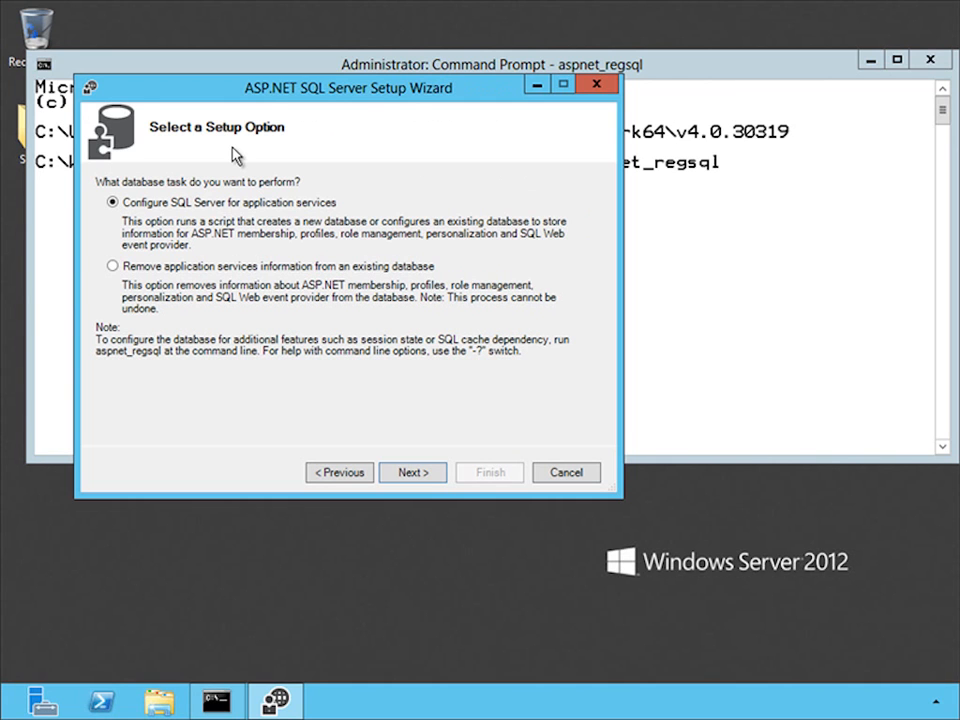
key("Return")
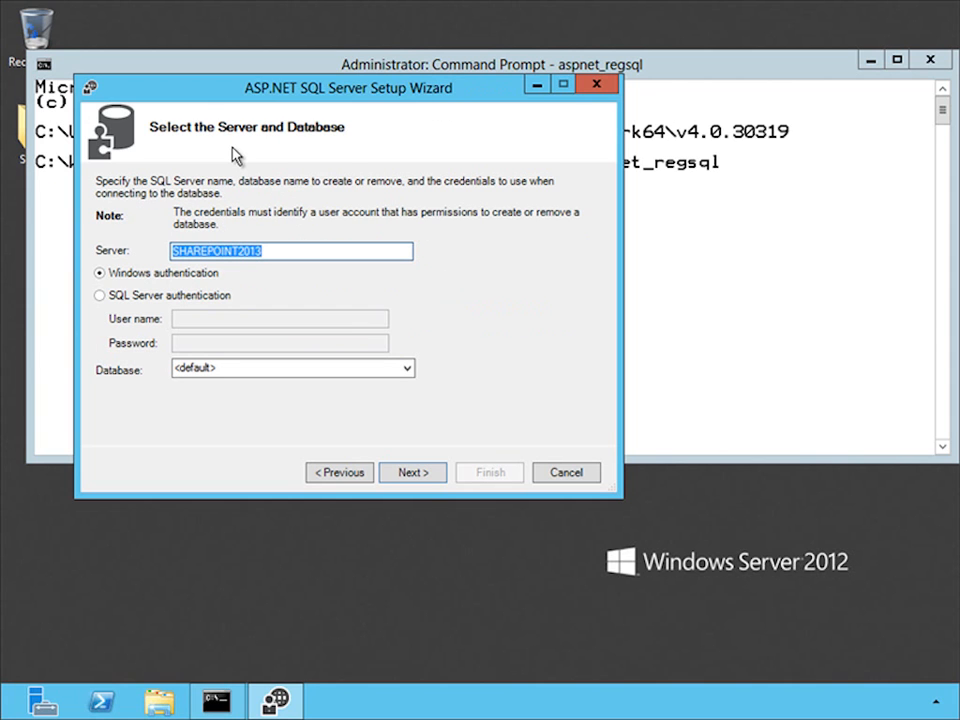
- Create the default application services database on server sql2012primary.geektrainer.com using Windows authentication, and finish the wizard
type("sql")
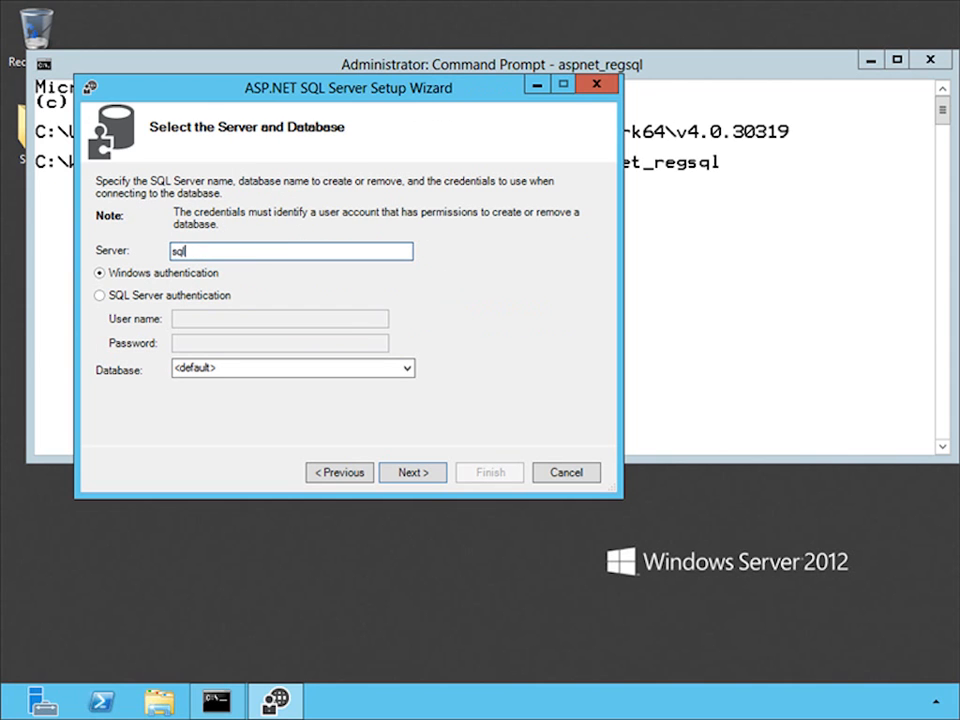
type("2012primary.geektrainer.com")
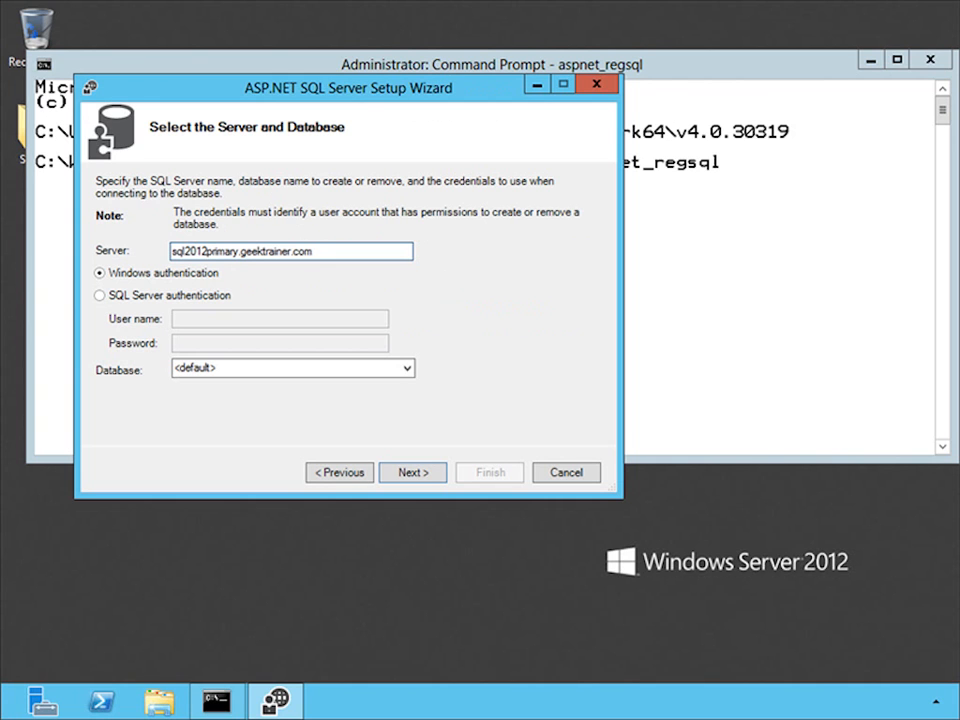
left_click(398, 477)
left_click(404, 472)
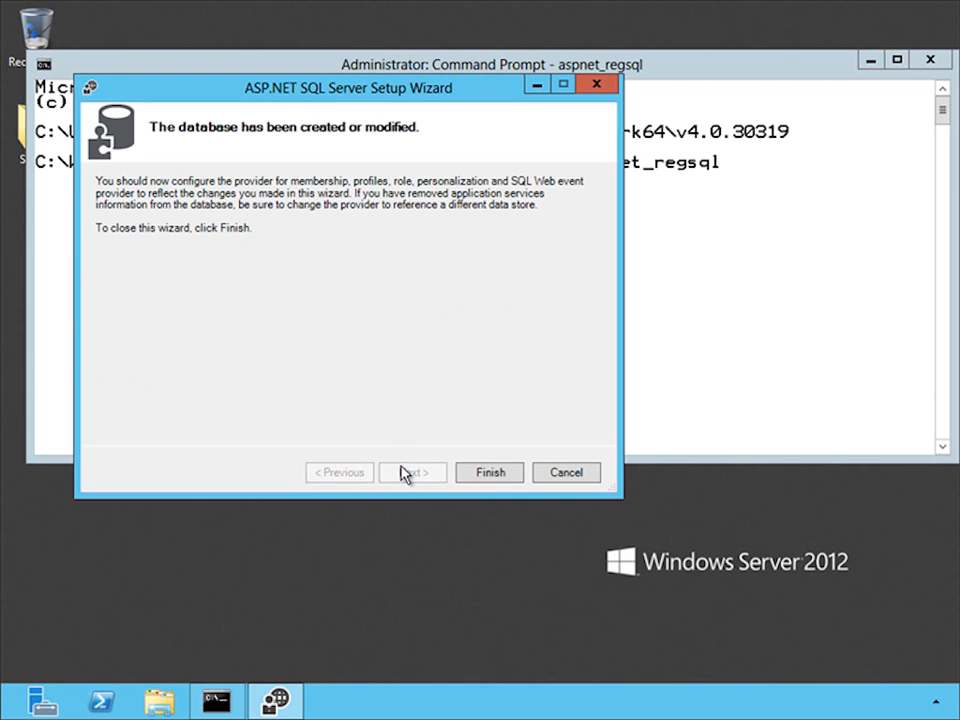
left_click(482, 472)
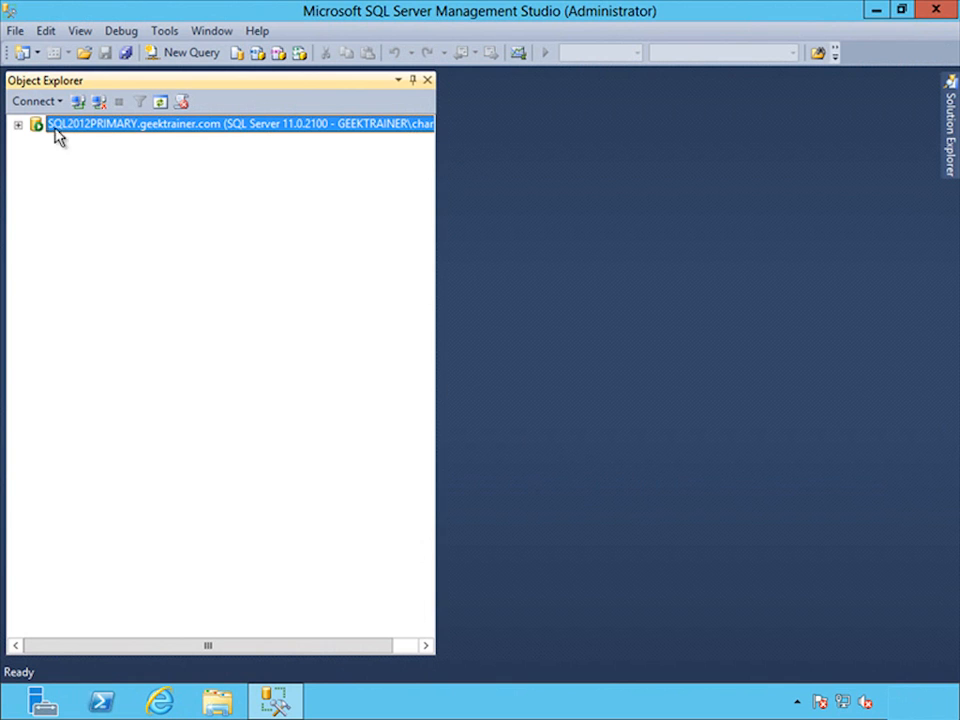
- In SQL Server Management Studio, map the GEEKTRAINER\SP2013Farm login to the aspnetdb database with the db_owner role
left_click(18, 124)
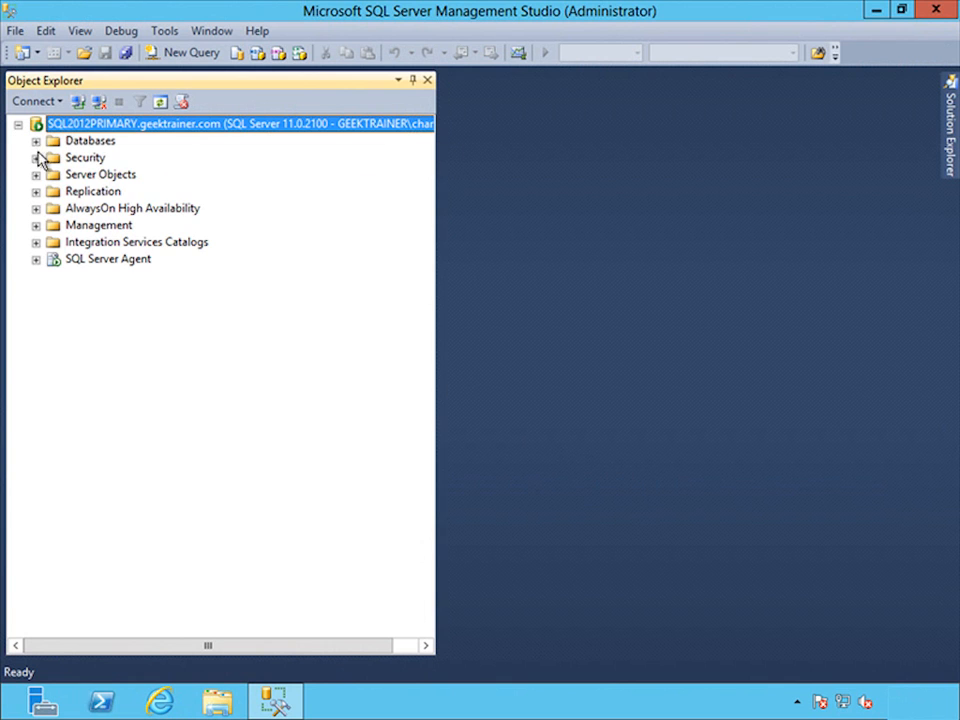
left_click(35, 158)
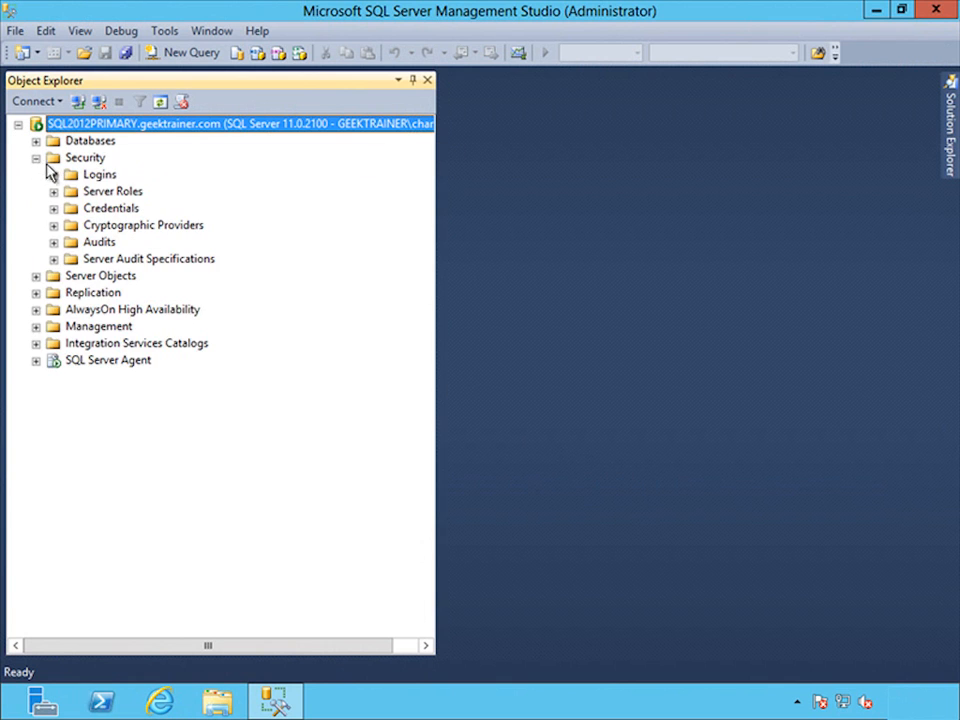
left_click(53, 175)
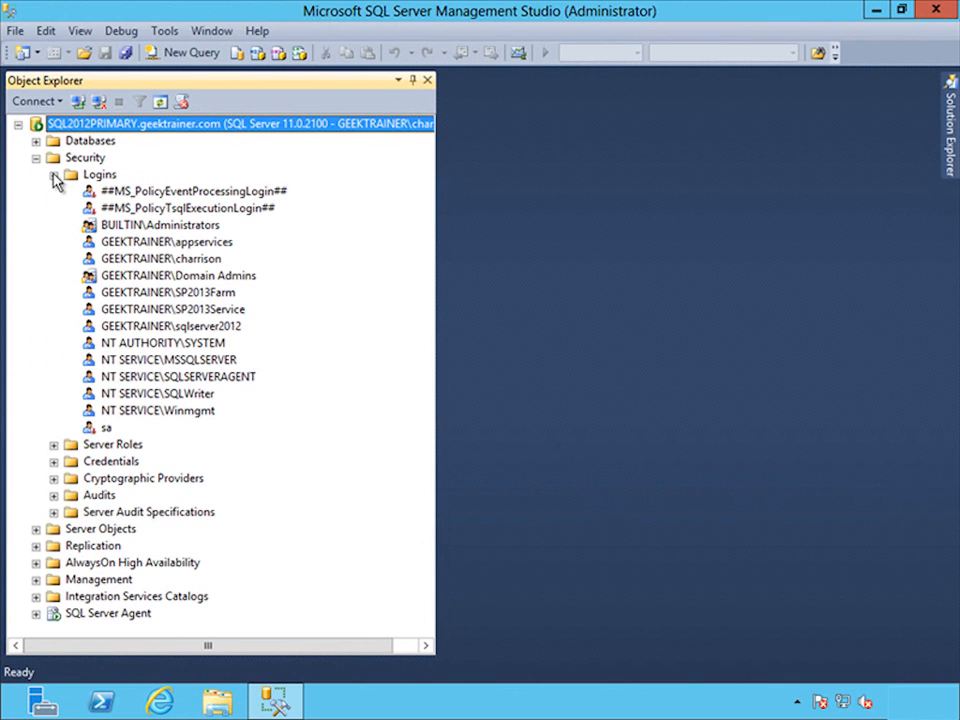
double_click(168, 294)
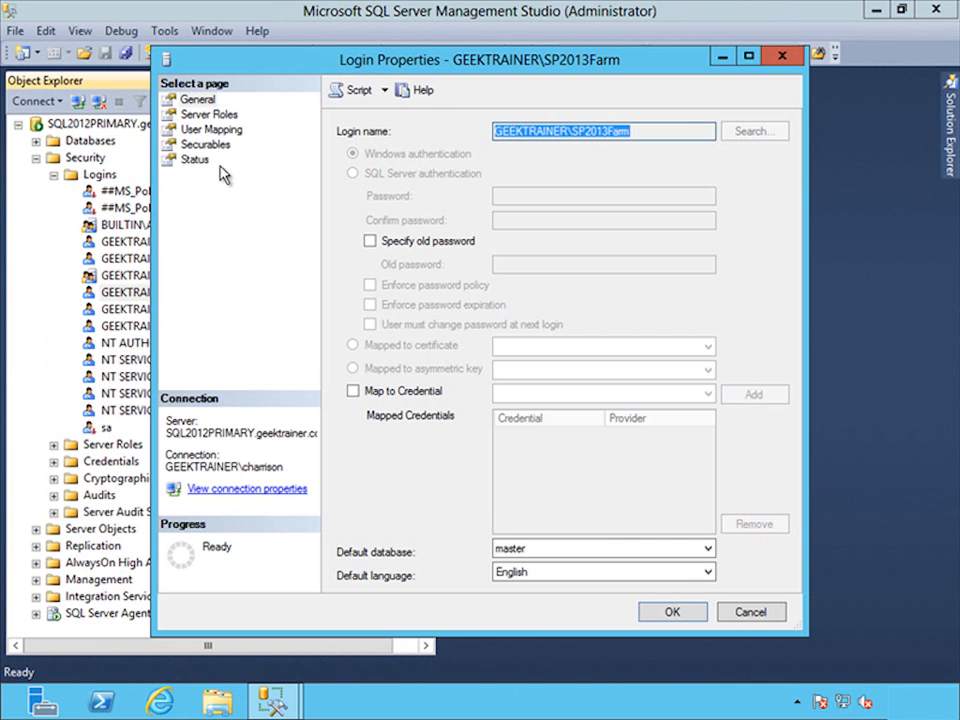
left_click(211, 129)
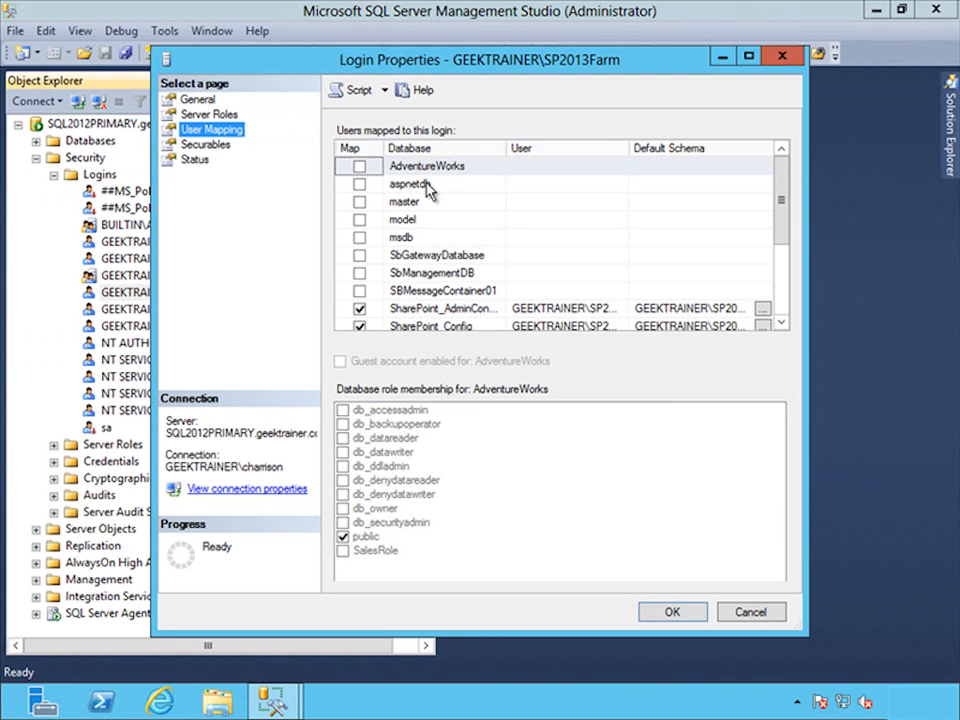
left_click(428, 190)
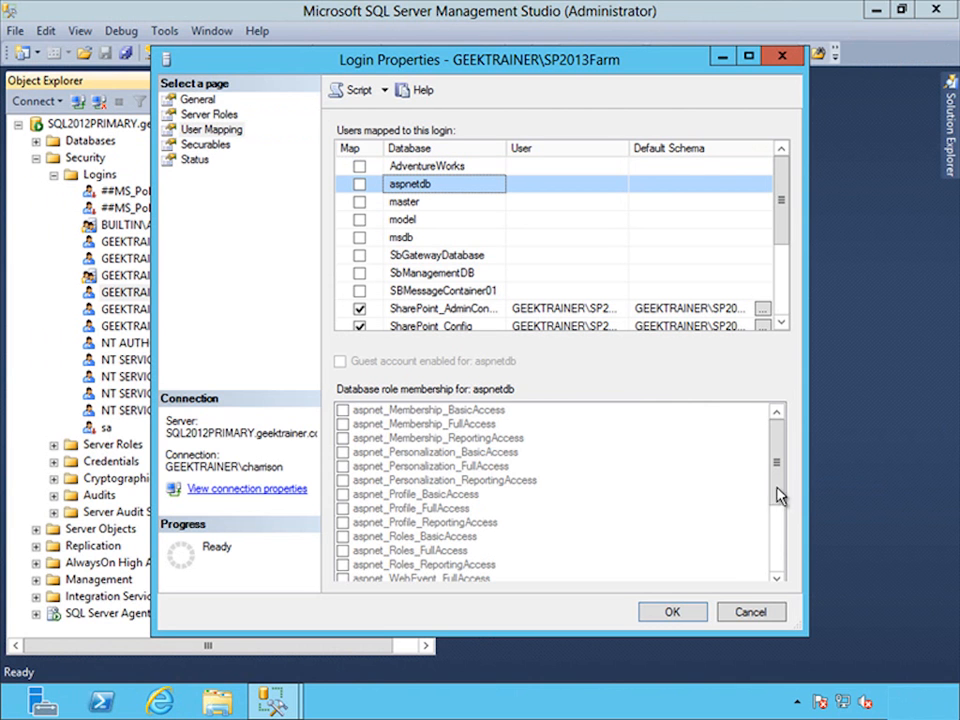
left_click(359, 184)
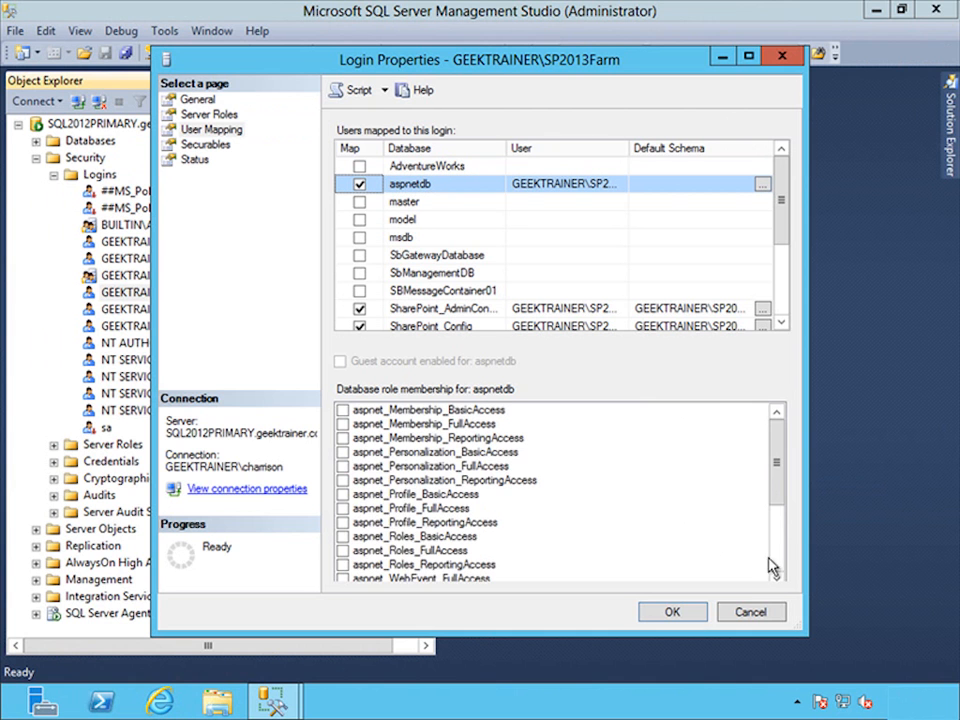
scroll(772, 566, "down", 4)
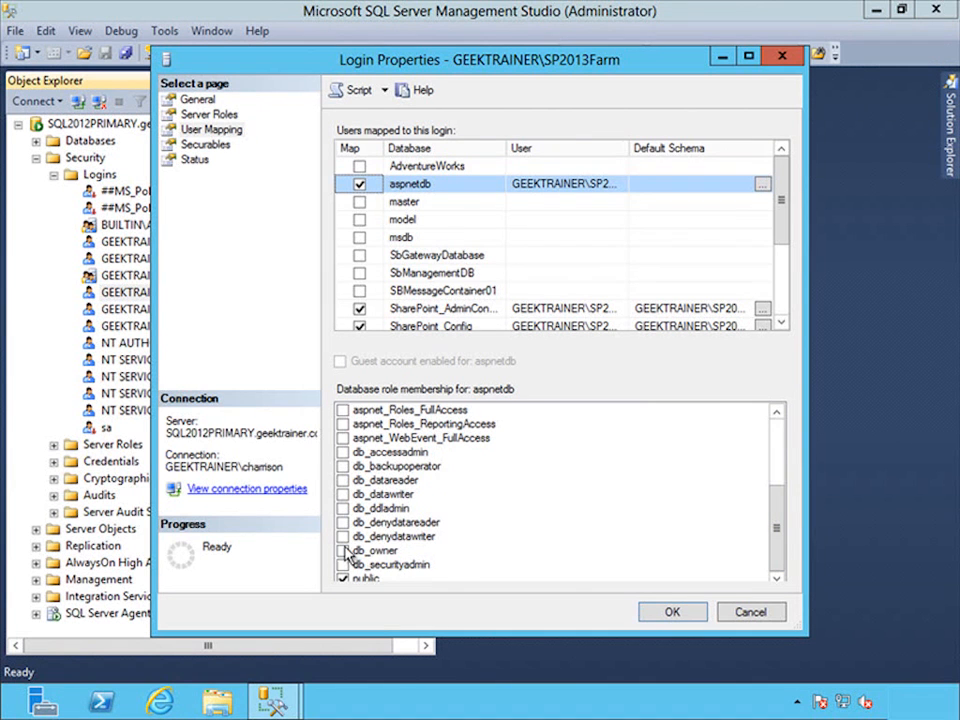
left_click(345, 551)
left_click(666, 611)
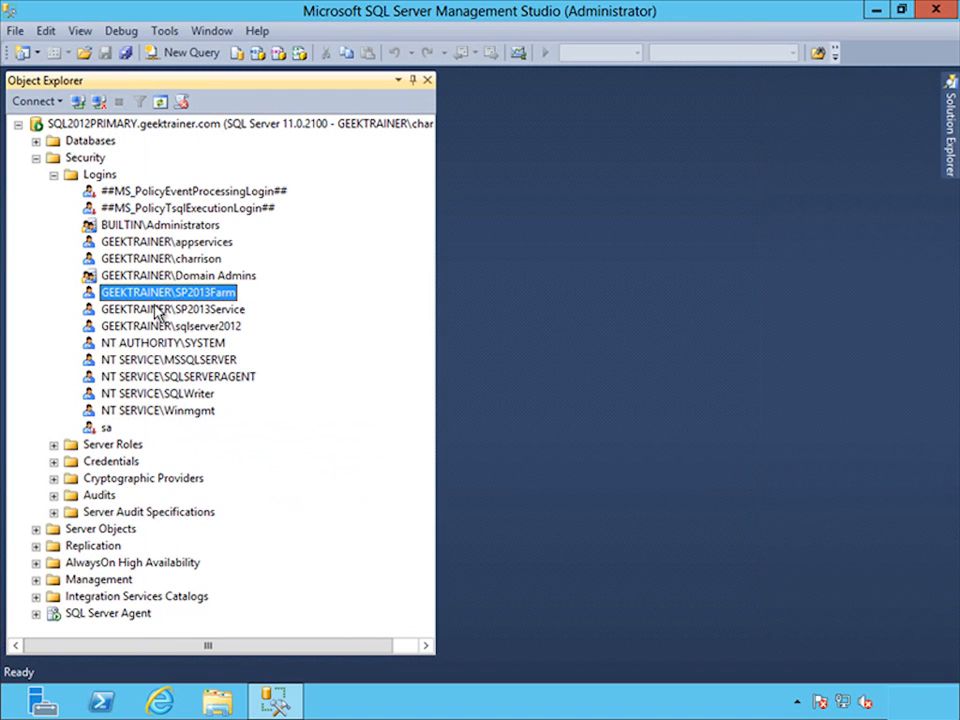
- Map the GEEKTRAINER\SP2013Service login to the aspnetdb database and grant it the db_owner role
double_click(157, 310)
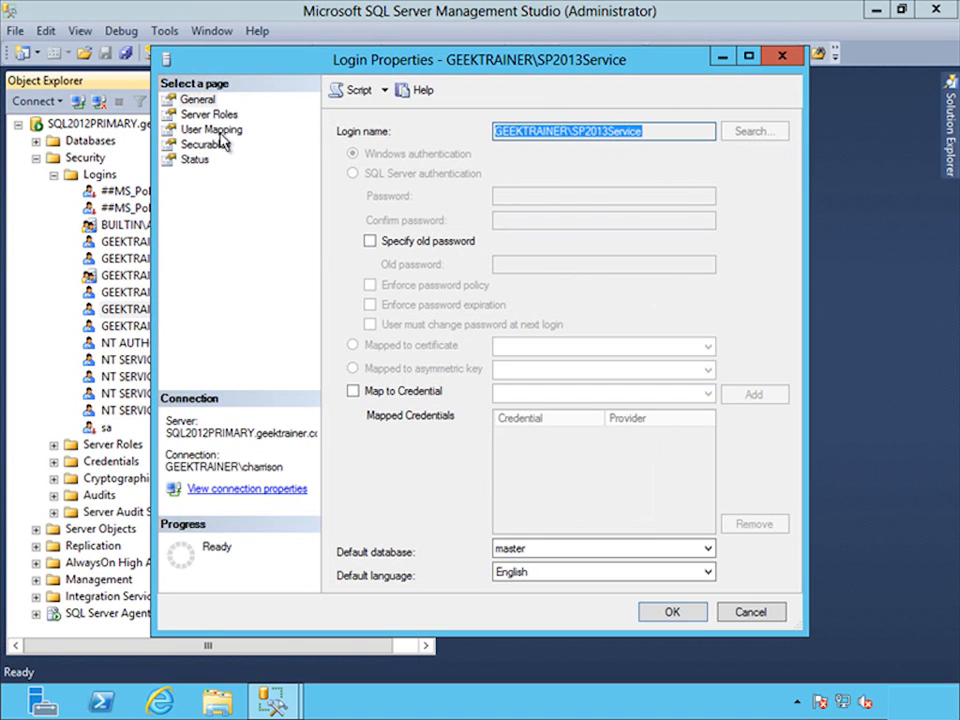
left_click(185, 129)
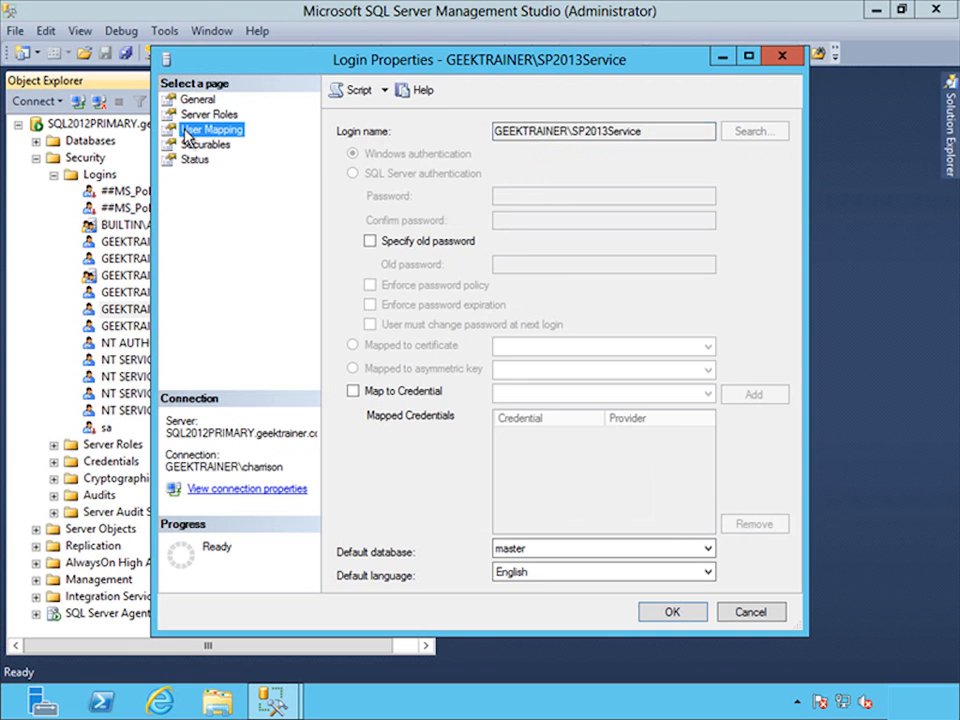
left_click(359, 184)
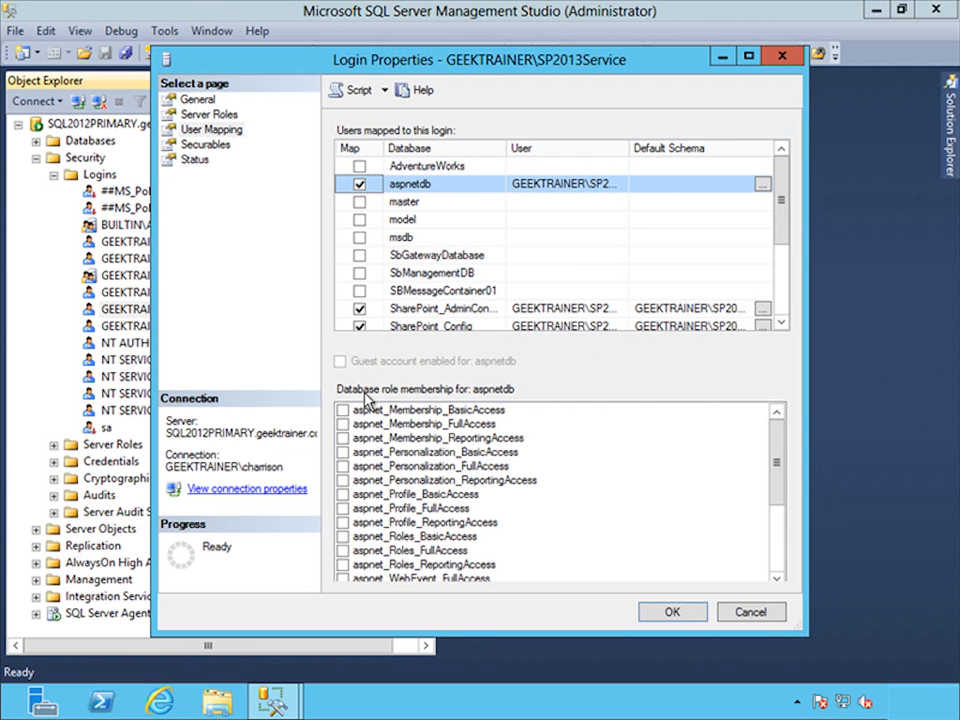
left_click(776, 542)
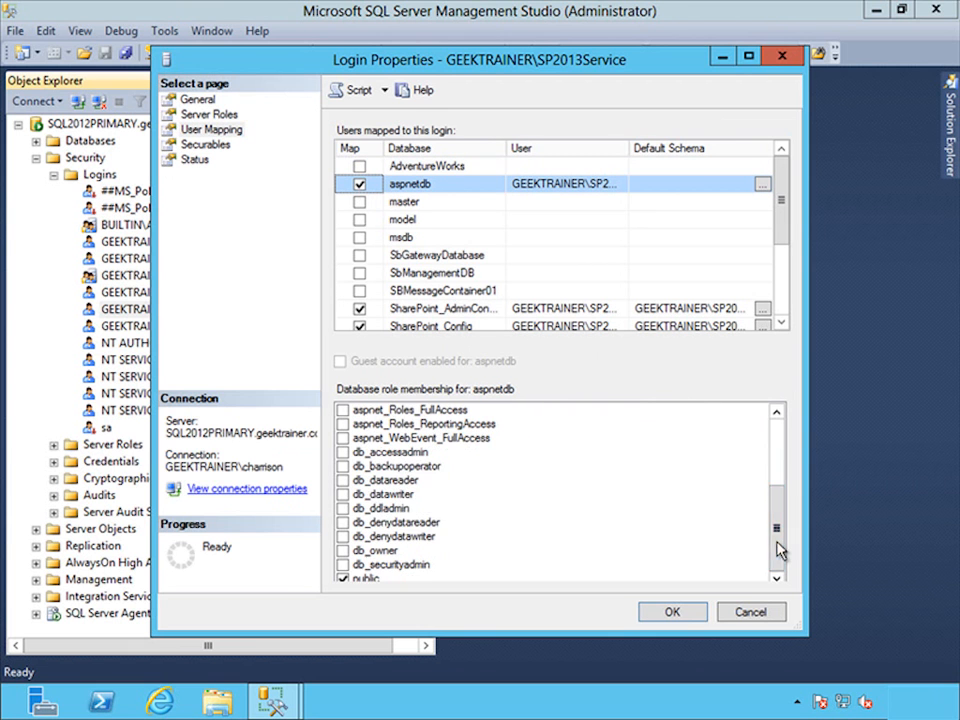
left_click(344, 551)
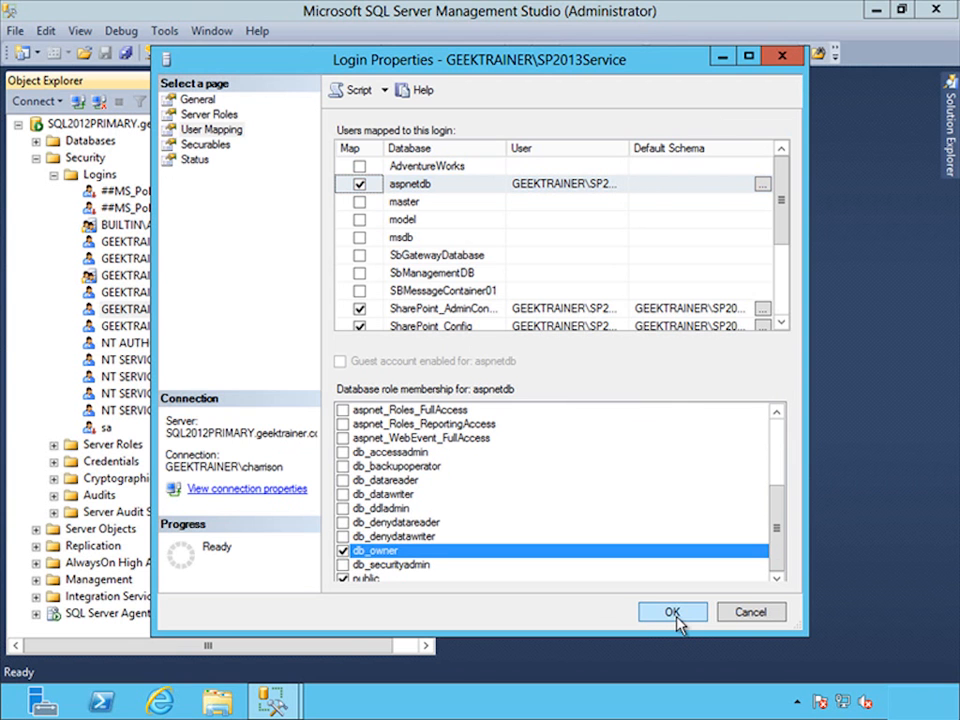
left_click(675, 615)
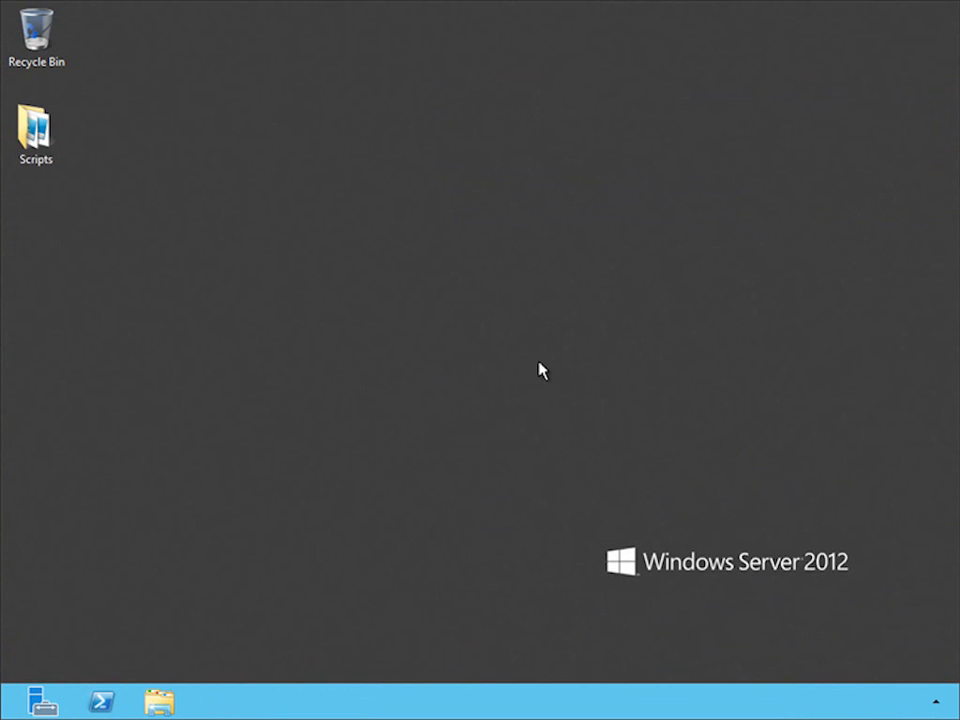
- Open IIS Manager maximized and display the Connection Strings feature of the SHAREPOINT2013 server
key("super")
type("iis")
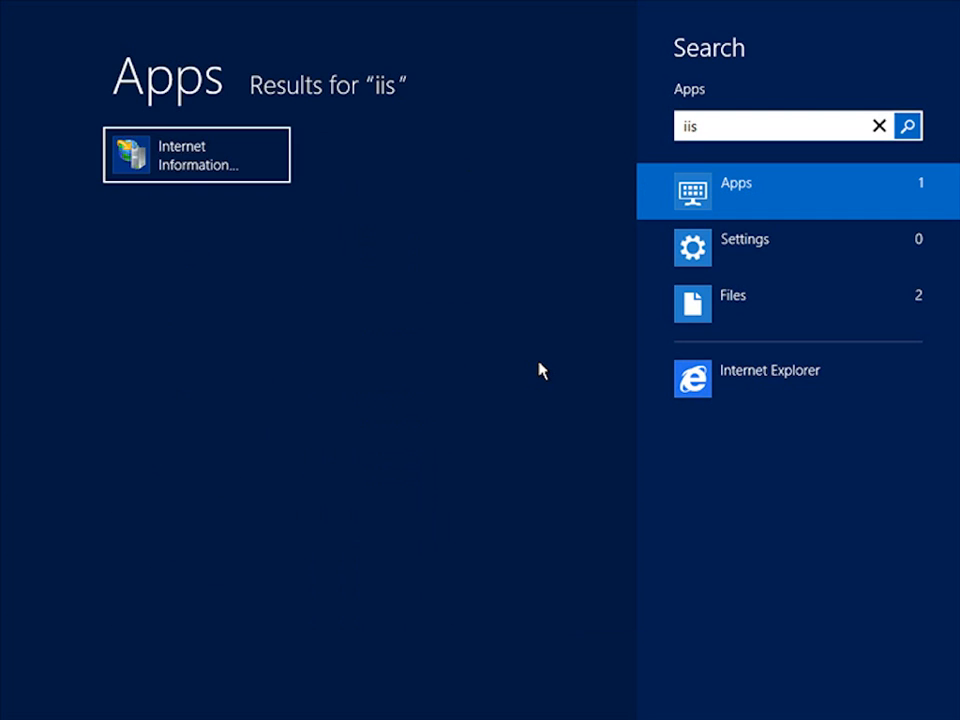
key("Return")
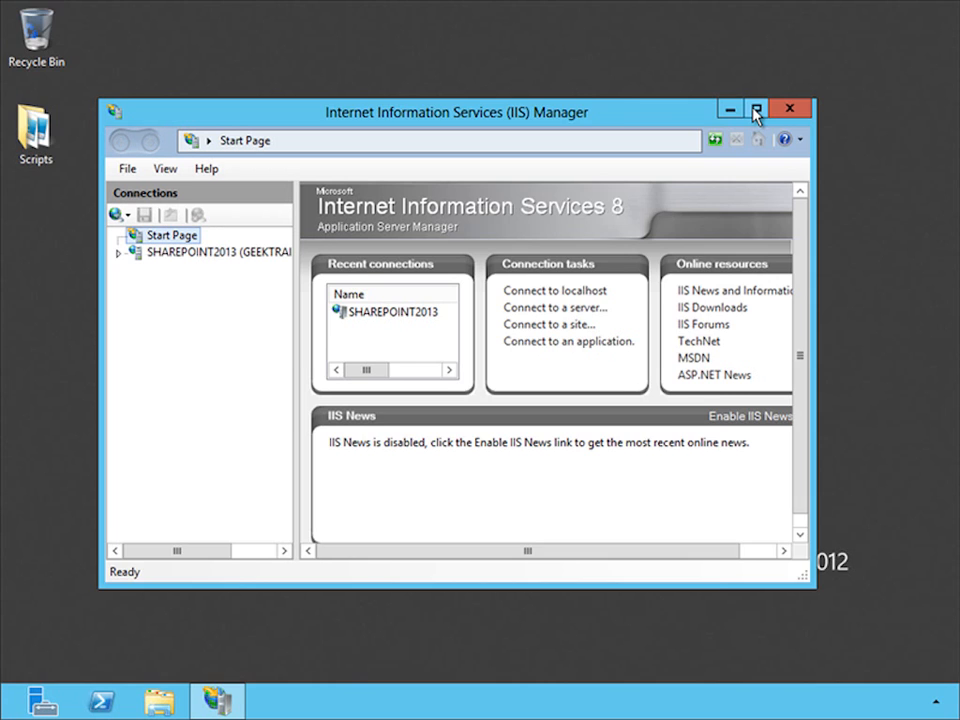
left_click(756, 112)
left_click(63, 150)
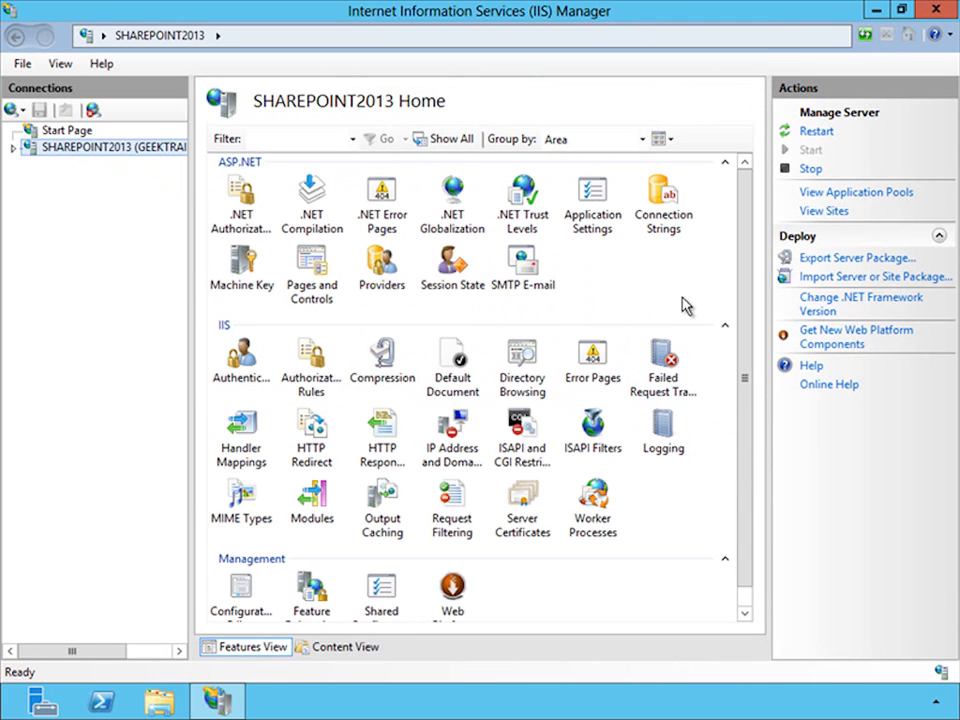
double_click(660, 200)
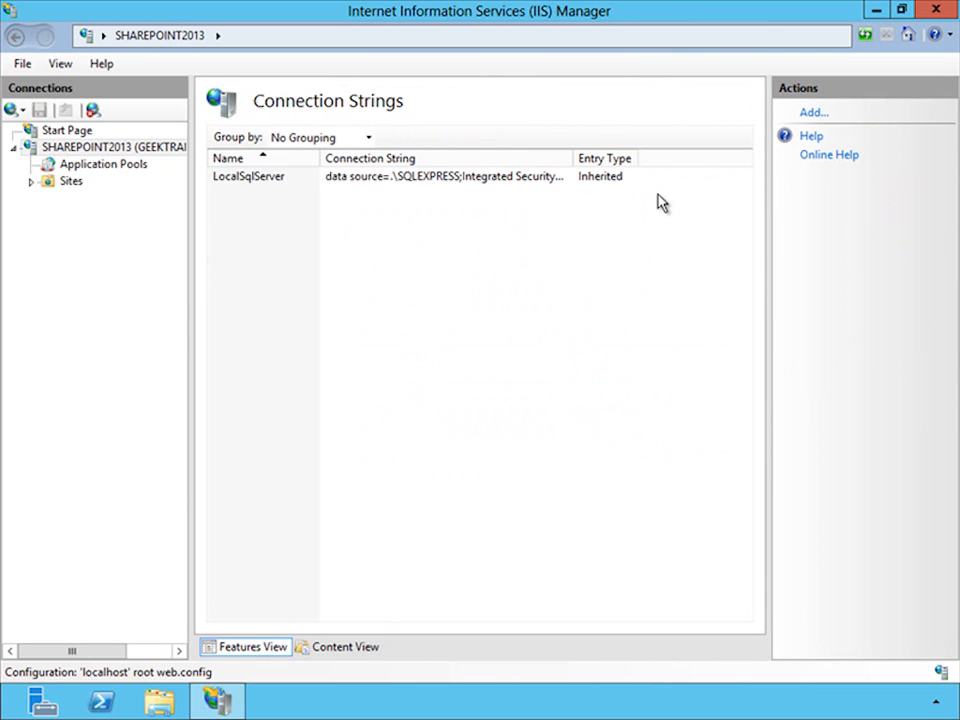
- Add a SQL Server connection string named aspnetdb for database aspnetdb on sql2012primary.geektrainer.com, using Windows Integrated Security
left_click(818, 116)
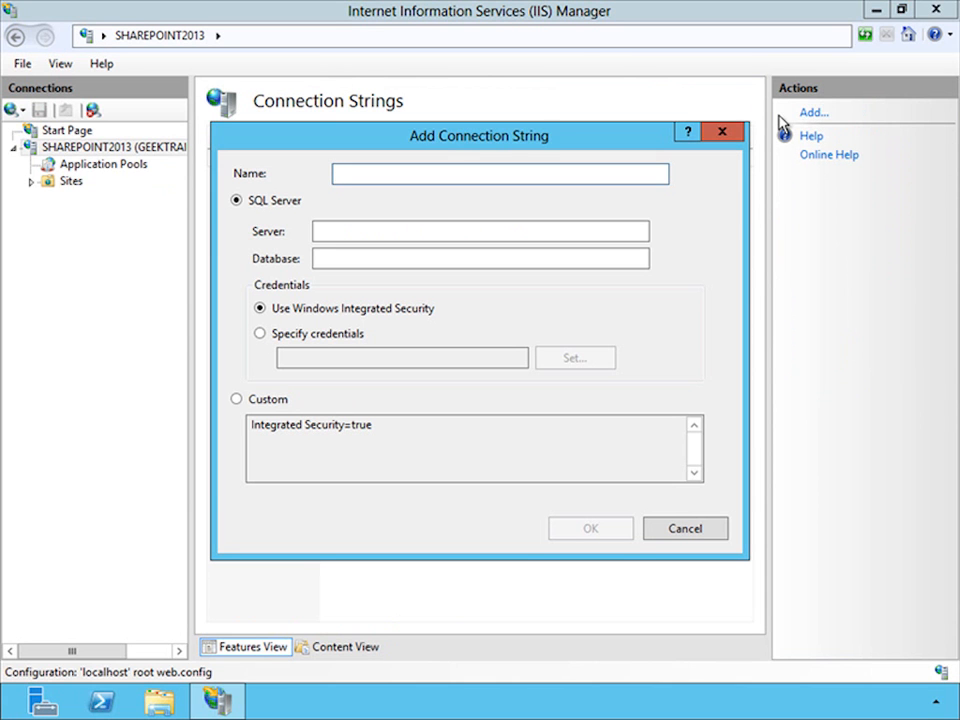
type("aspnetdb")
key("Tab")
key("Tab")
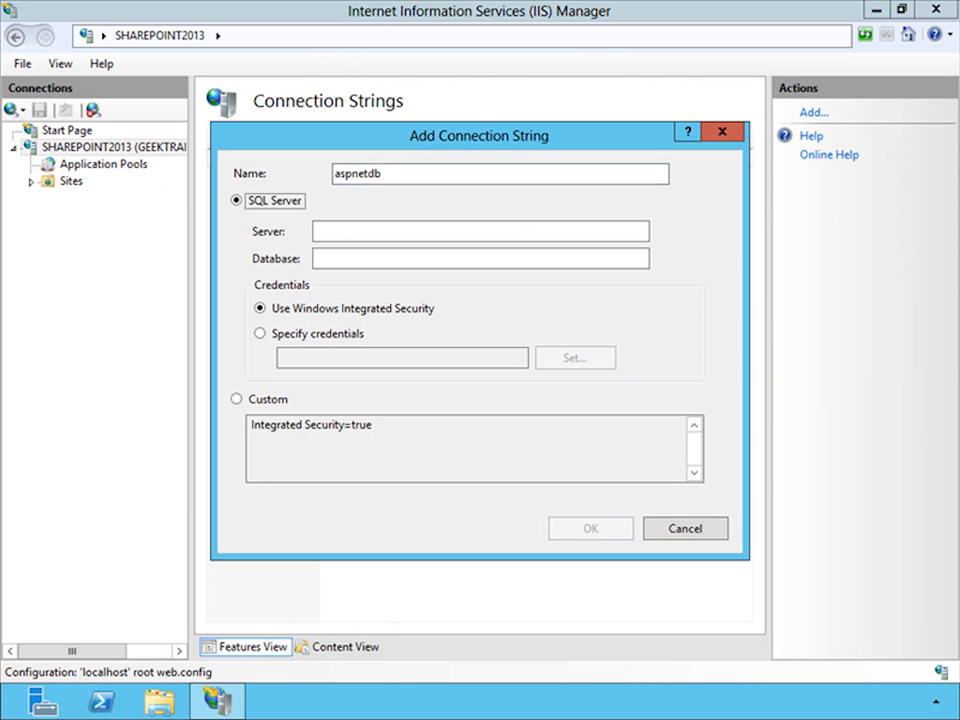
left_click(374, 235)
type("sql")
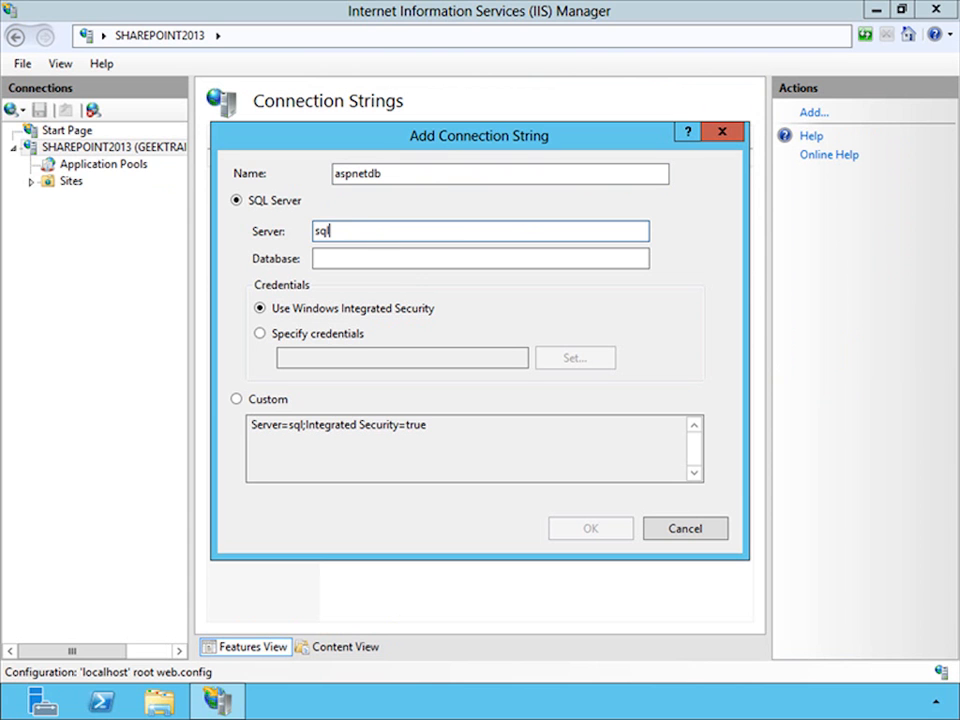
type("2012primary")
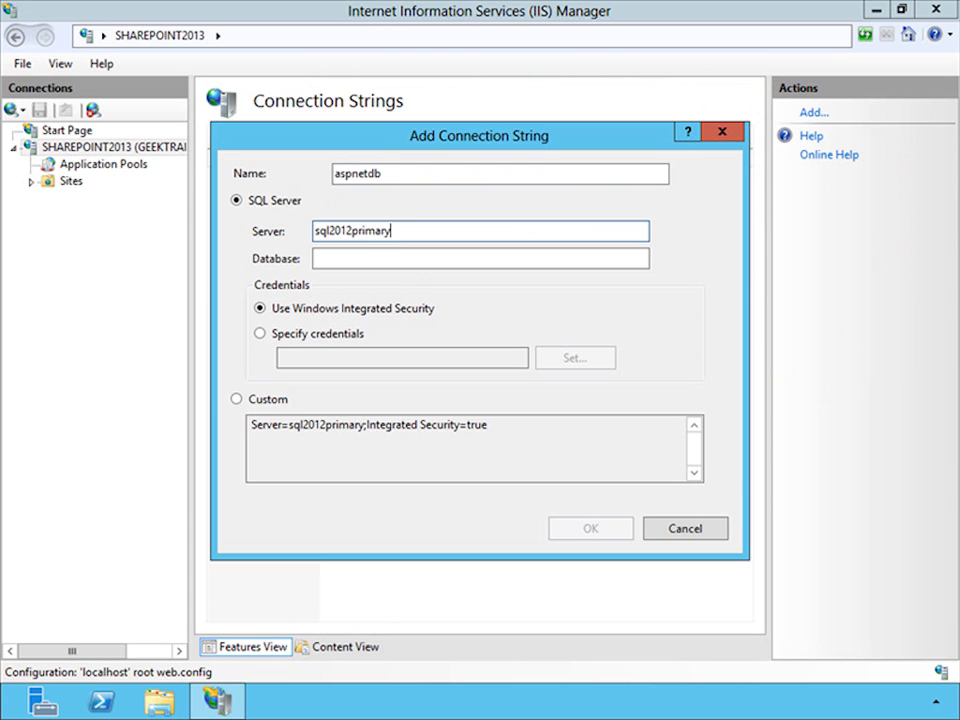
type(".geektrainer.com")
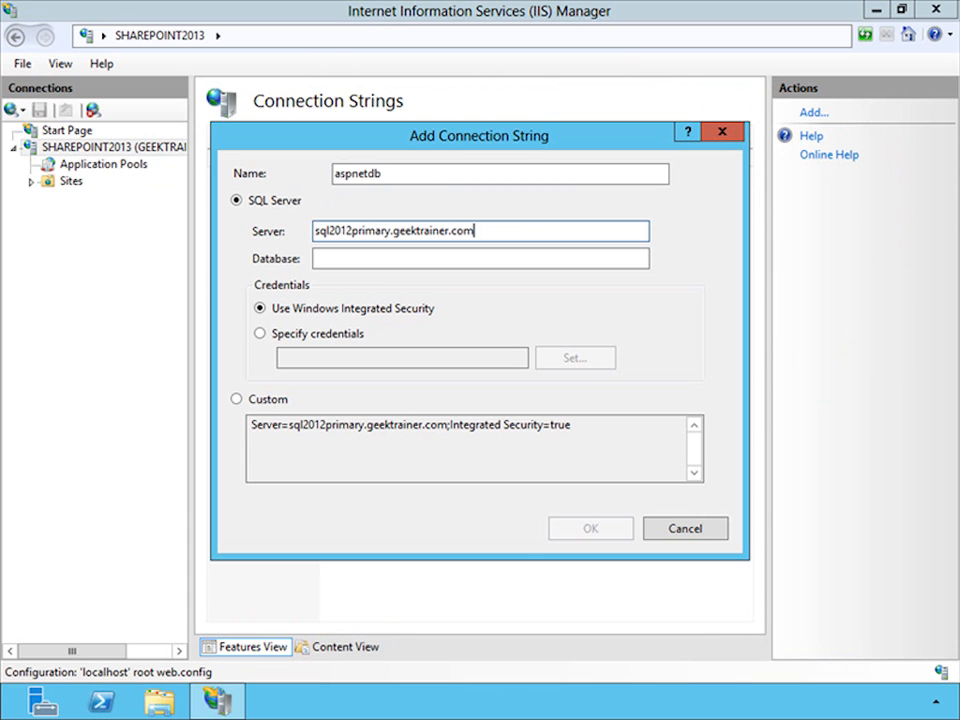
left_click(418, 262)
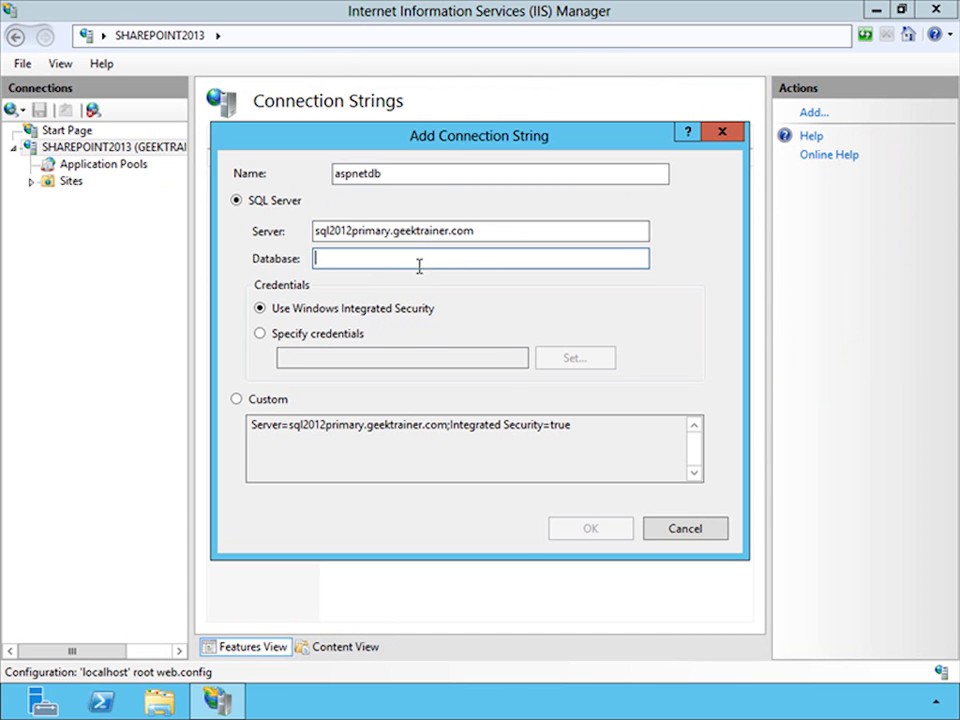
type("aspnetdb")
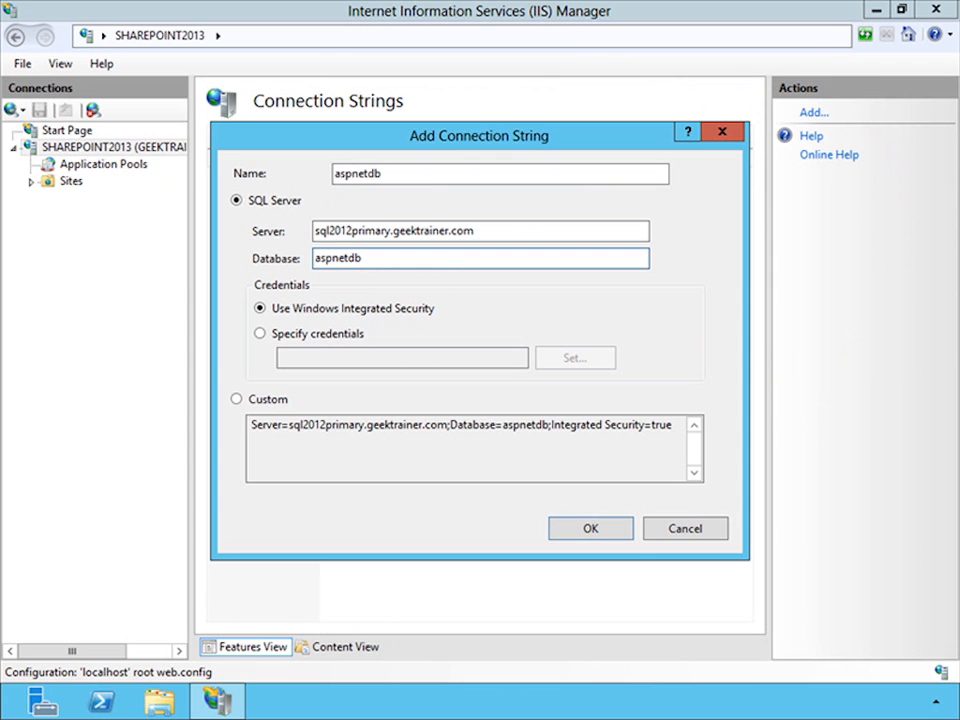
left_click(597, 533)
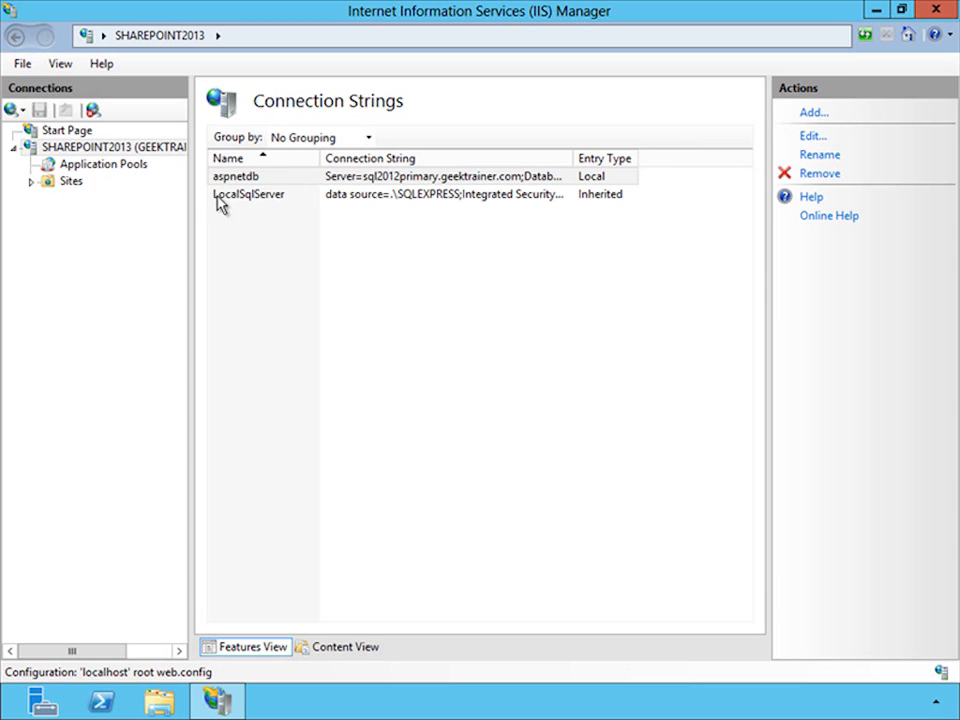
- View the SharePoint - Intranet site's features, and open the Providers feature at the SHAREPOINT2013 server level
left_click(153, 150)
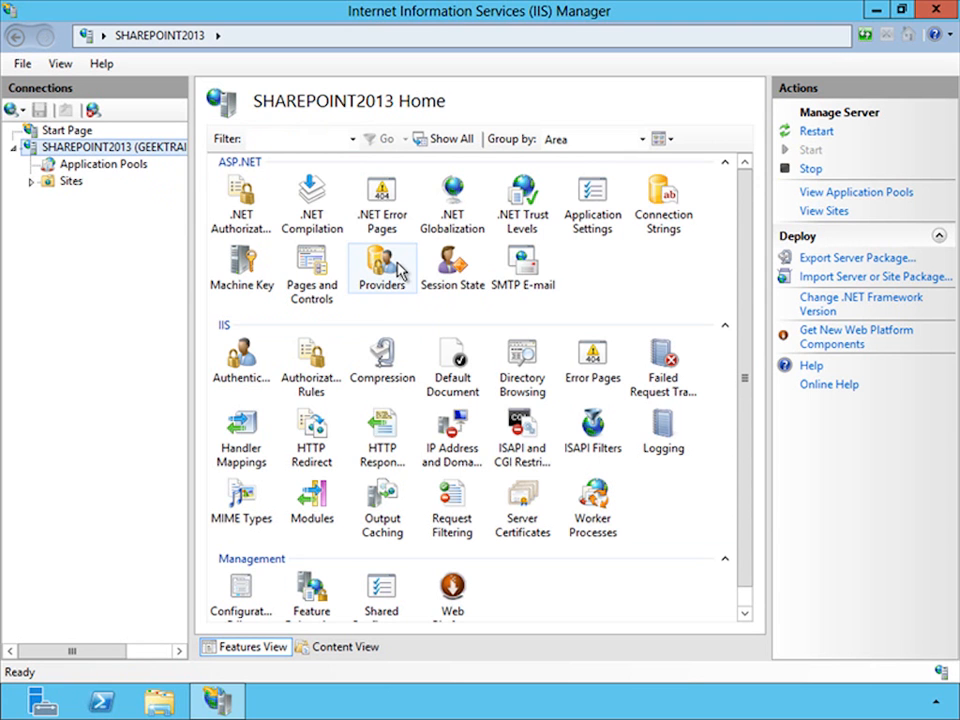
left_click(31, 182)
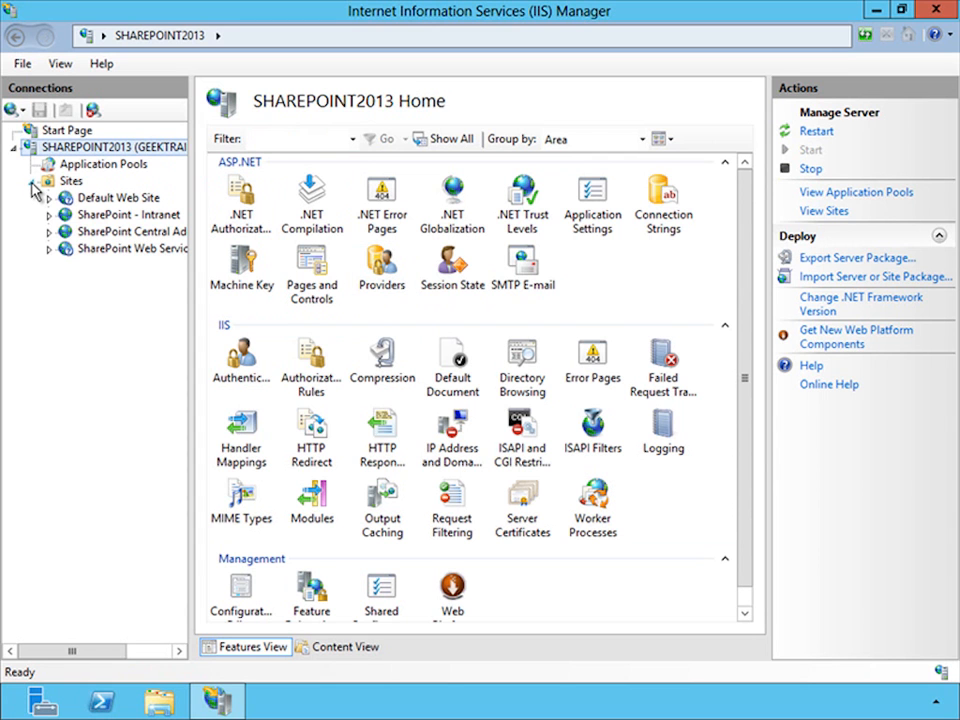
left_click(157, 218)
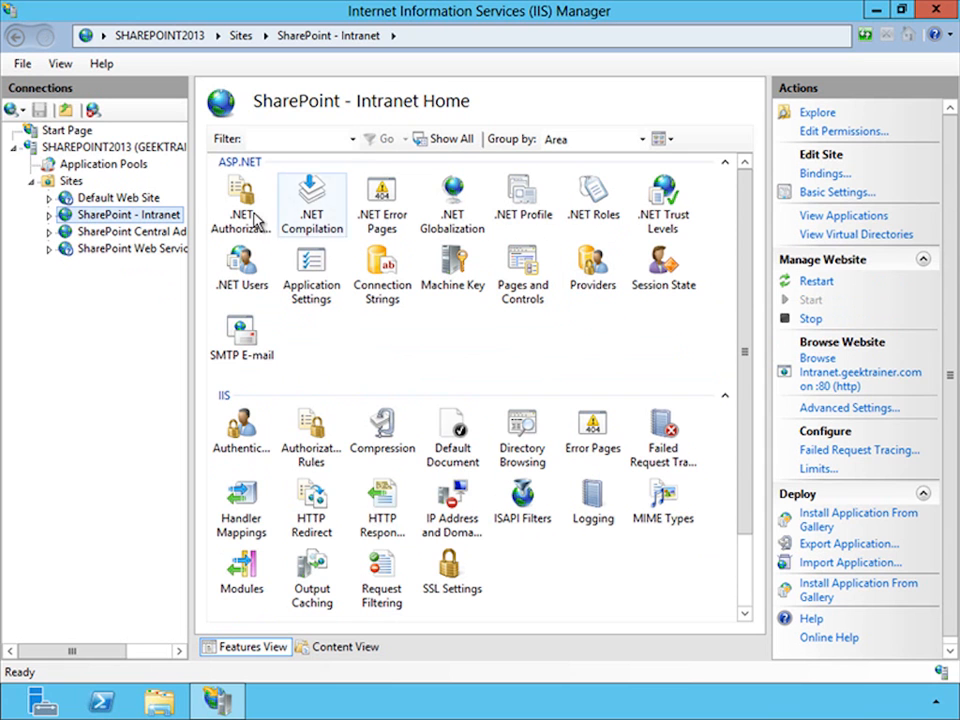
left_click(166, 147)
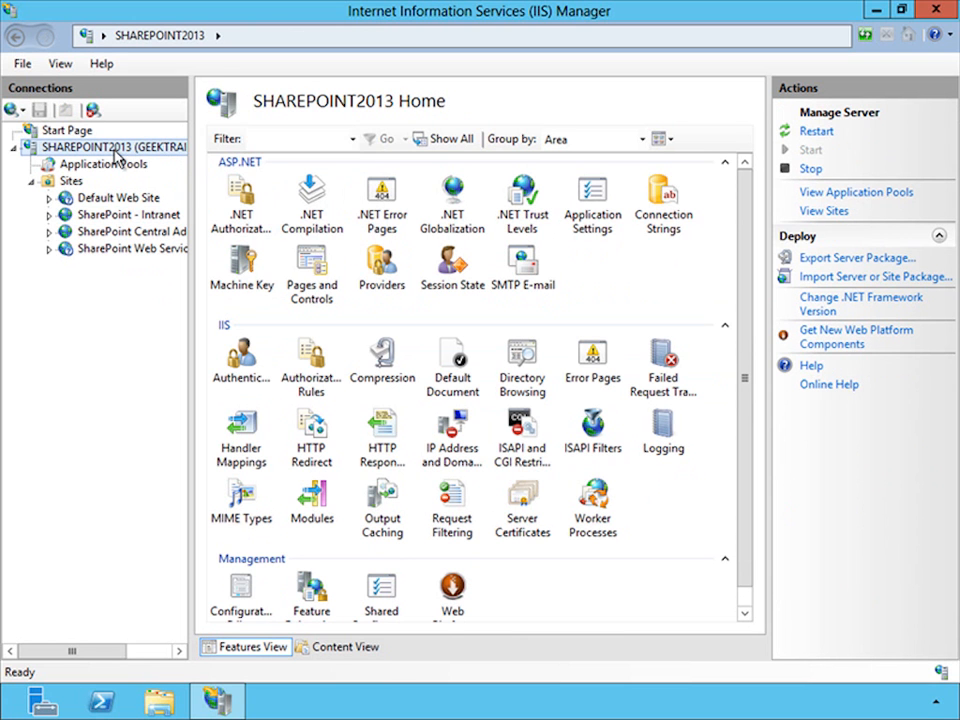
double_click(390, 264)
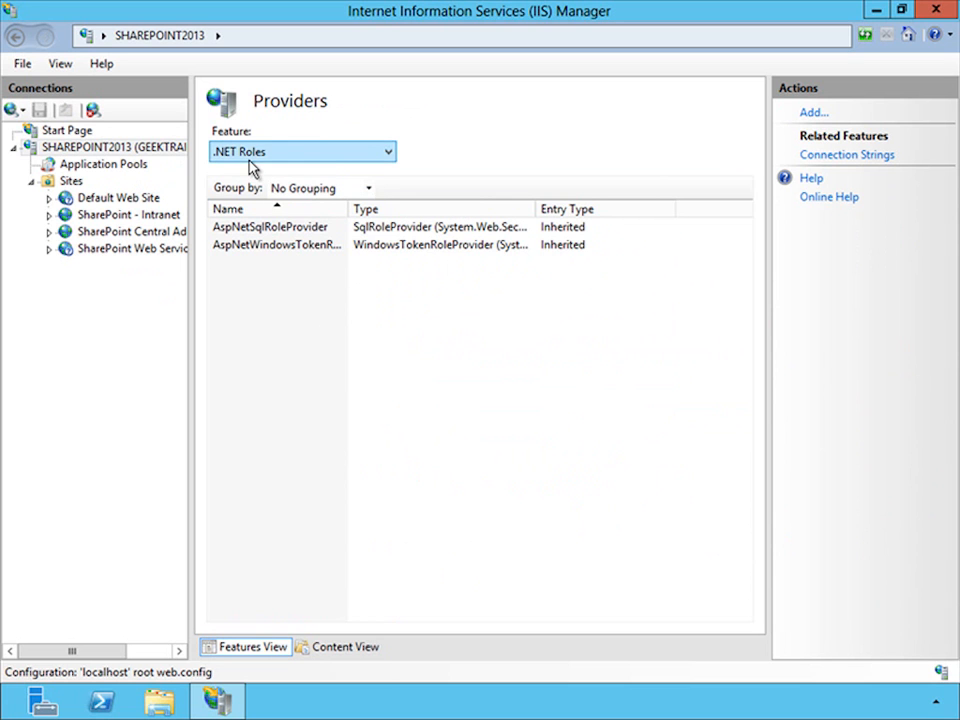
- Start a new .NET Roles provider of type SqlRoleProvider and name it SharePointRoles
left_click(811, 116)
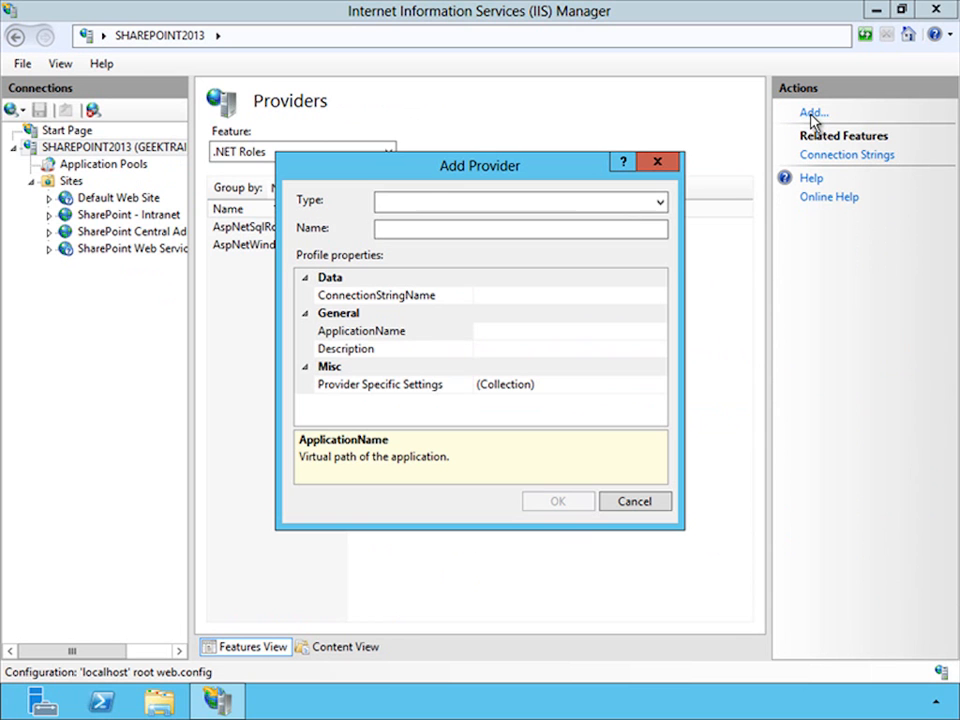
left_click(508, 203)
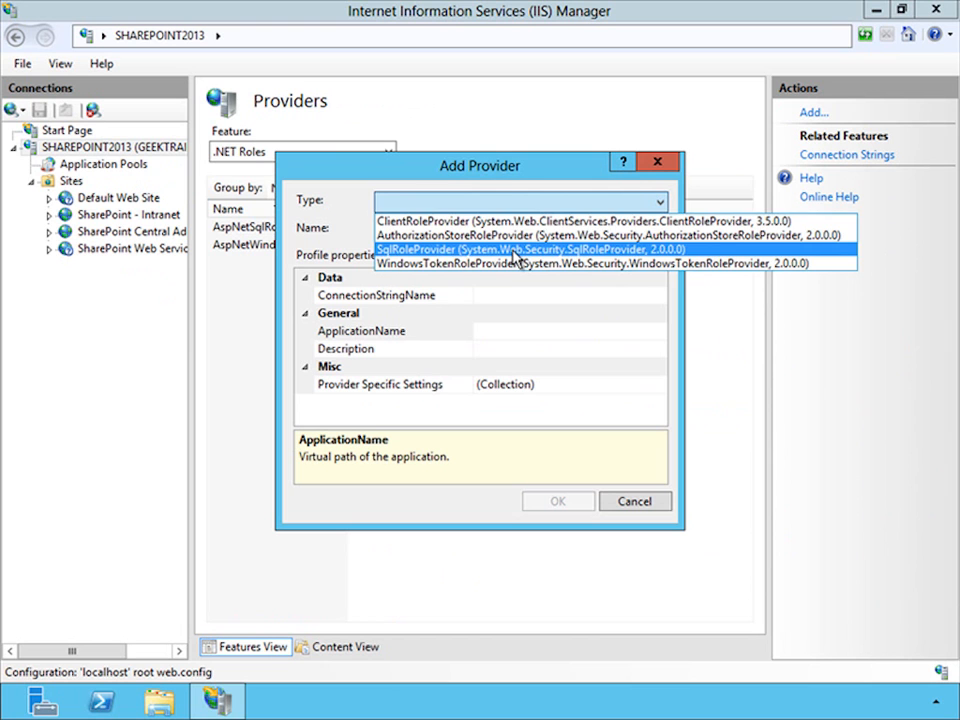
left_click(516, 249)
left_click(437, 231)
type("SHareP")
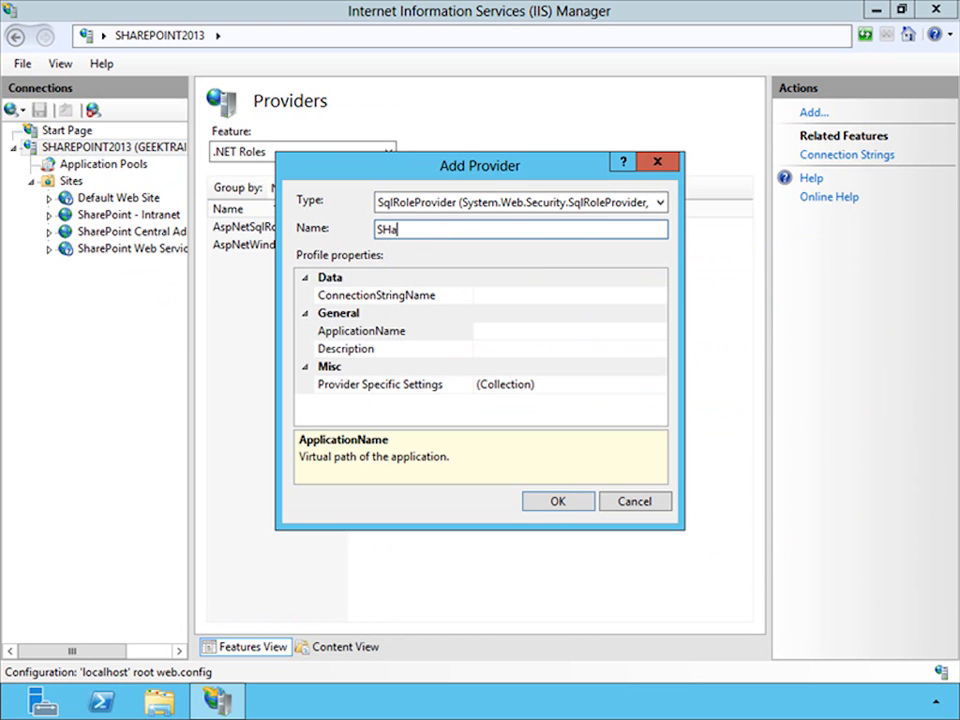
key("BackSpace")
key("BackSpace")
key("BackSpace")
key("BackSpace")
key("BackSpace")
type("harePointRoles")
- Set the role provider's ConnectionStringName to aspnetdb and its ApplicationName to /, and save the provider
left_click(660, 298)
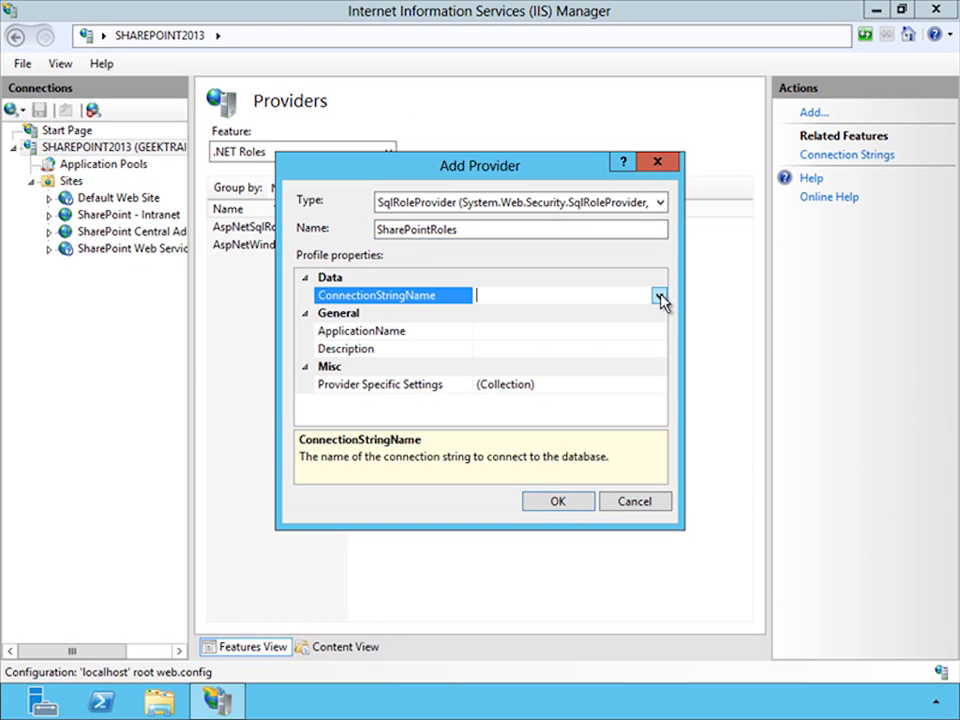
left_click(660, 297)
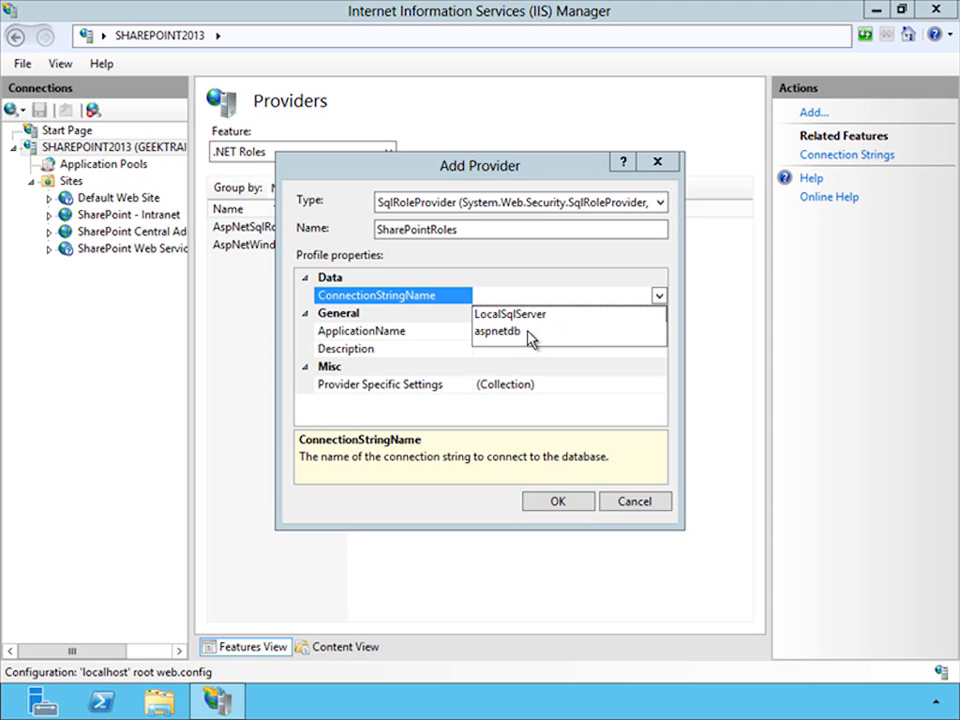
left_click(497, 334)
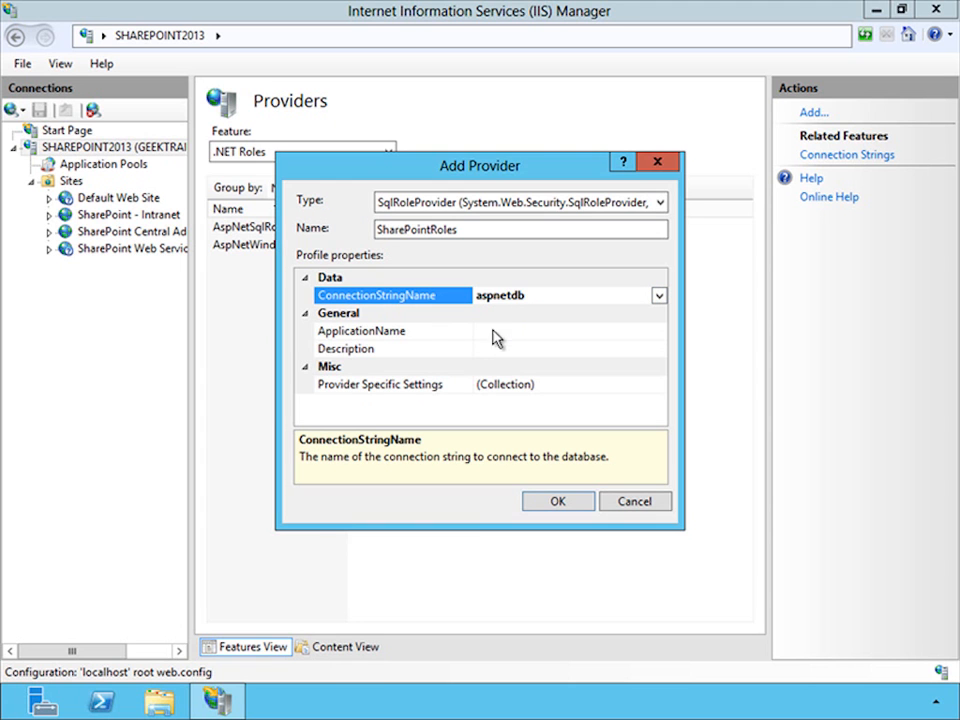
left_click(505, 330)
type("/")
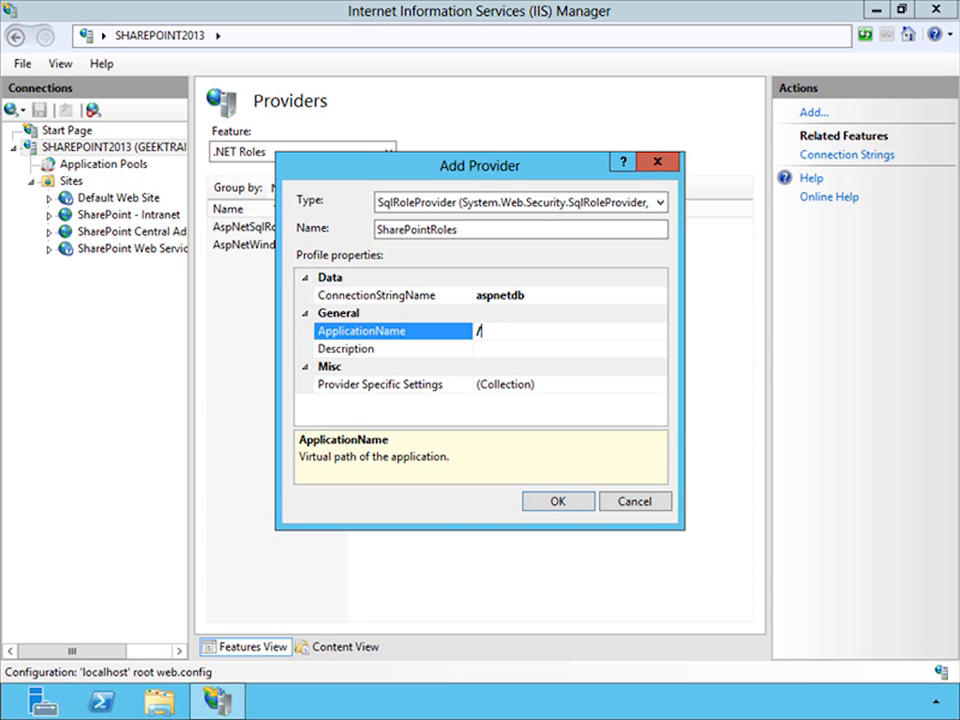
left_click(556, 500)
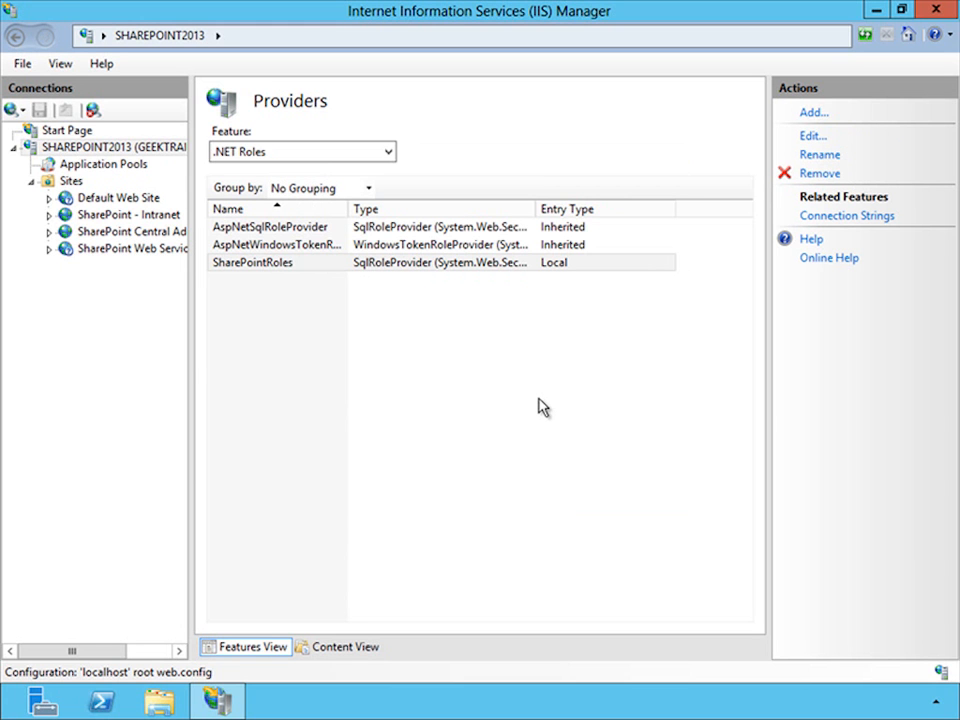
- Start a new .NET Users provider of type SqlMembershipProvider and name it SharePointMembership
left_click(387, 157)
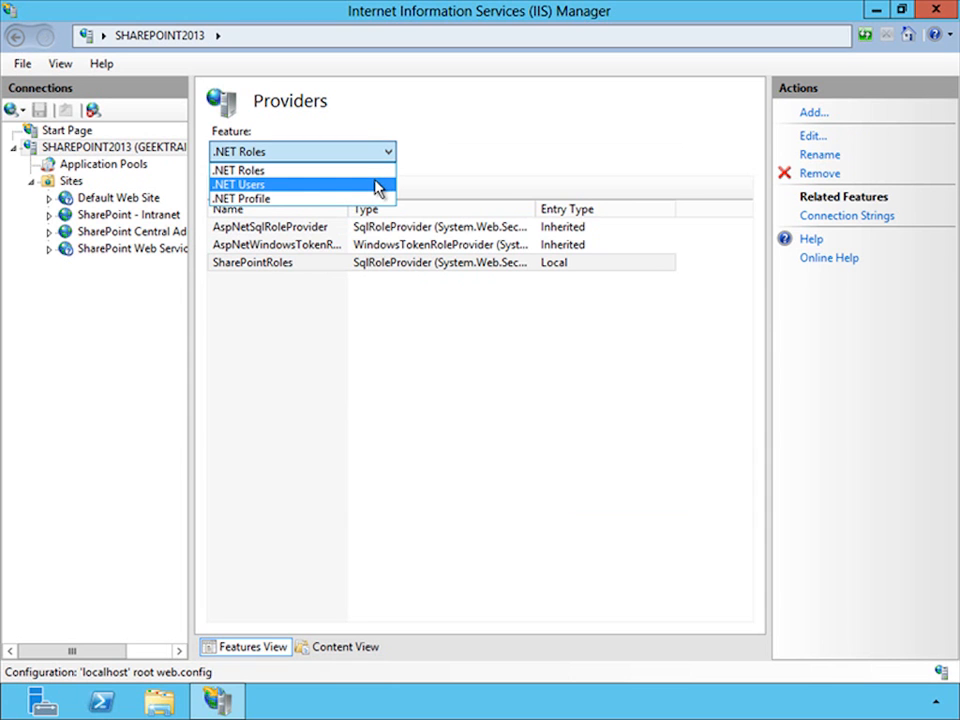
left_click(378, 187)
left_click(813, 113)
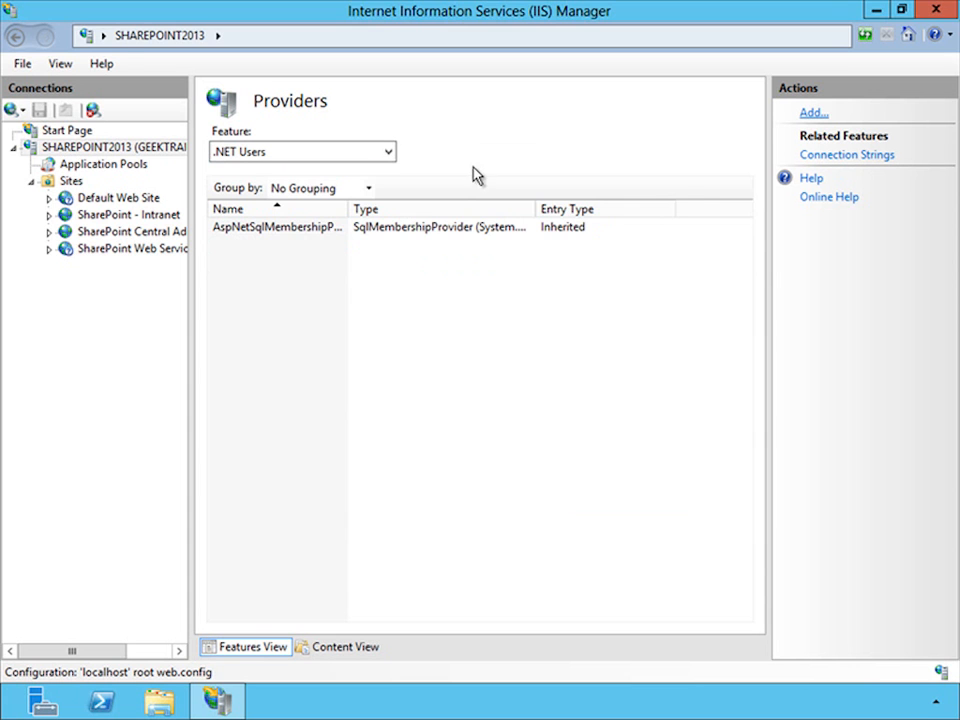
left_click(640, 204)
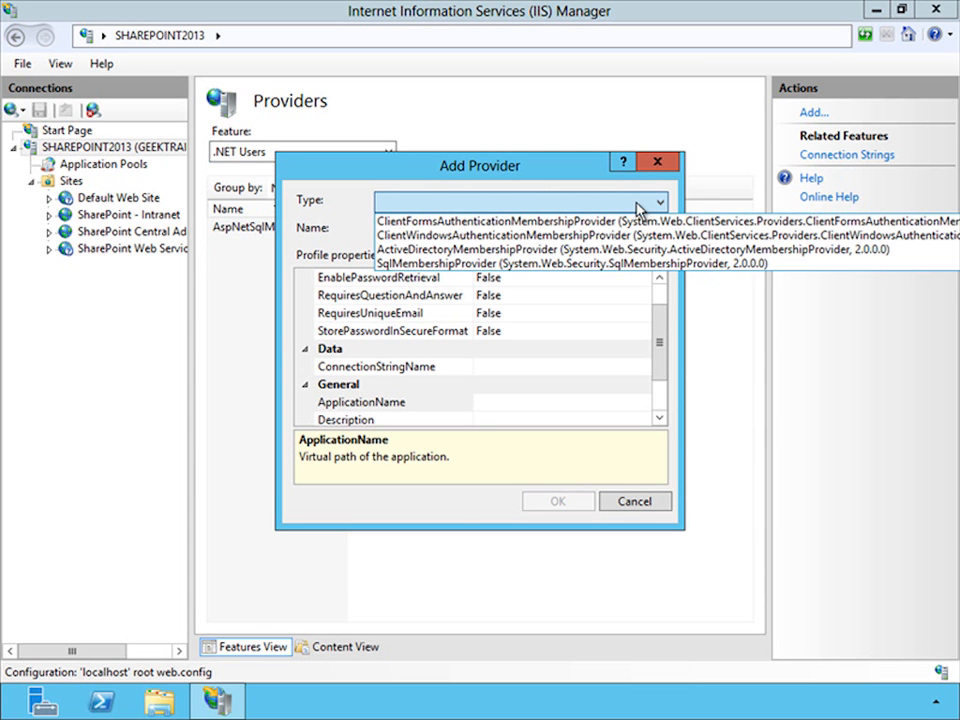
left_click(562, 265)
left_click(479, 231)
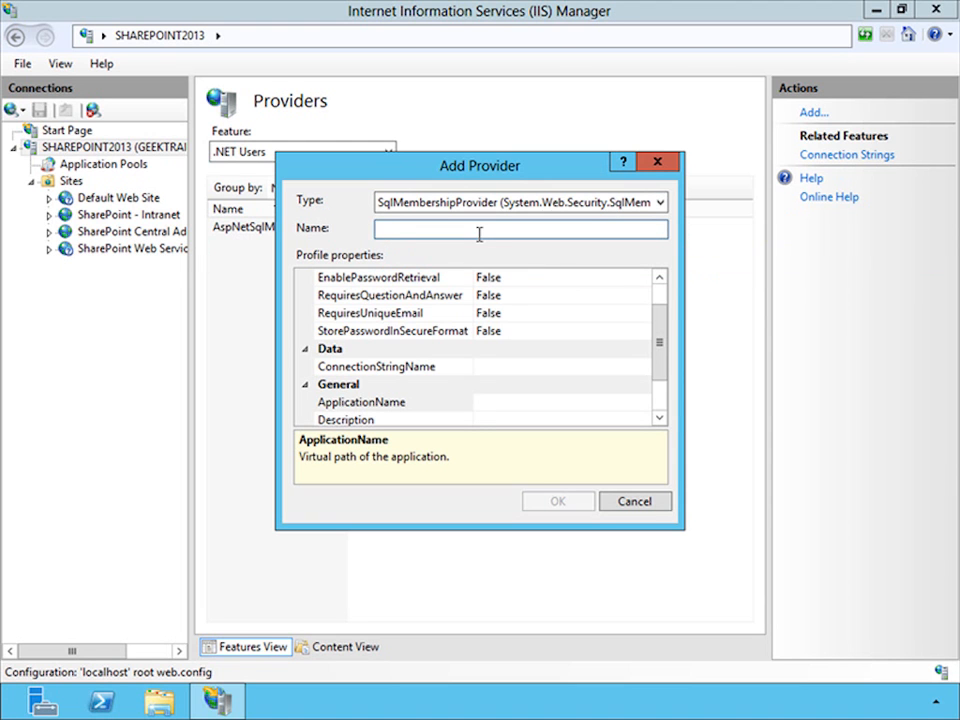
type("SharePoi")
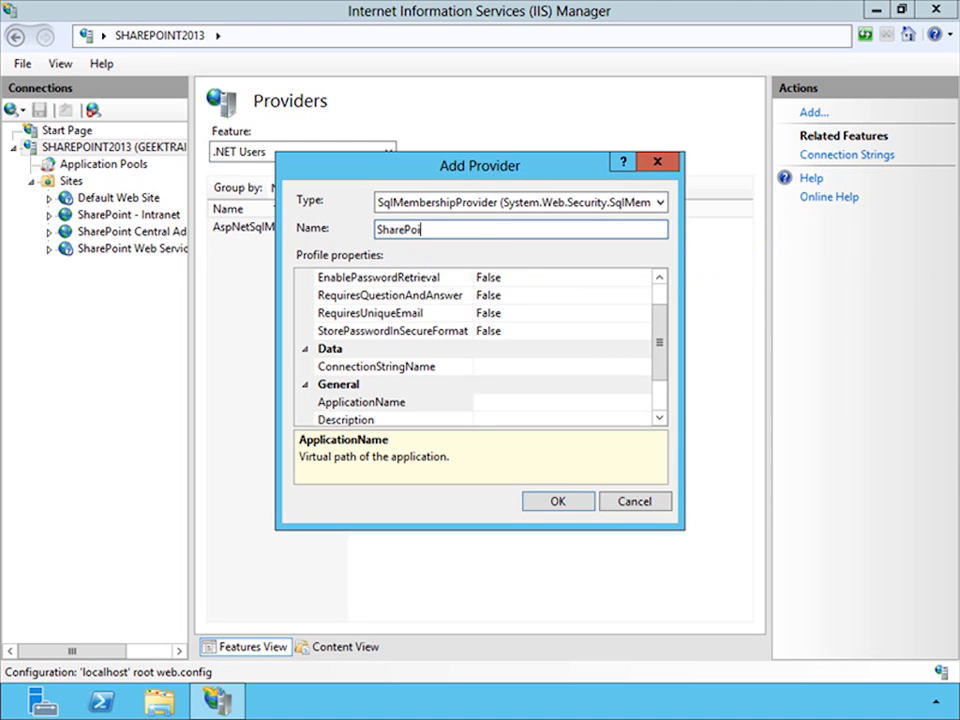
type("ntMembership")
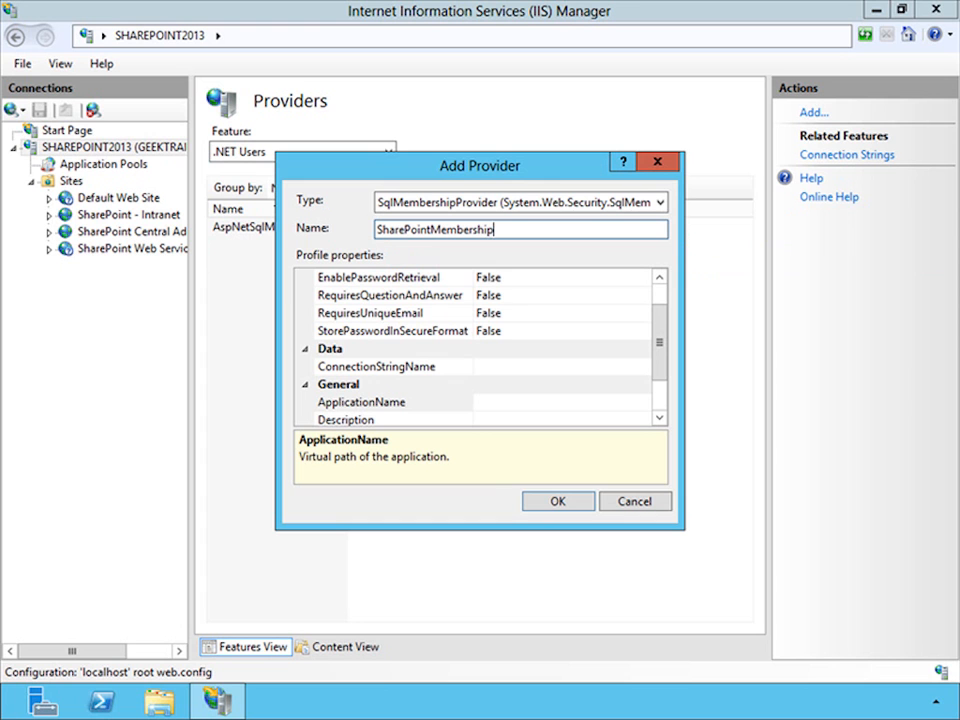
- Set EnablePasswordReset, RequiresUniqueEmail and StorePasswordInSecureFormat to True for the membership provider
left_click(660, 297)
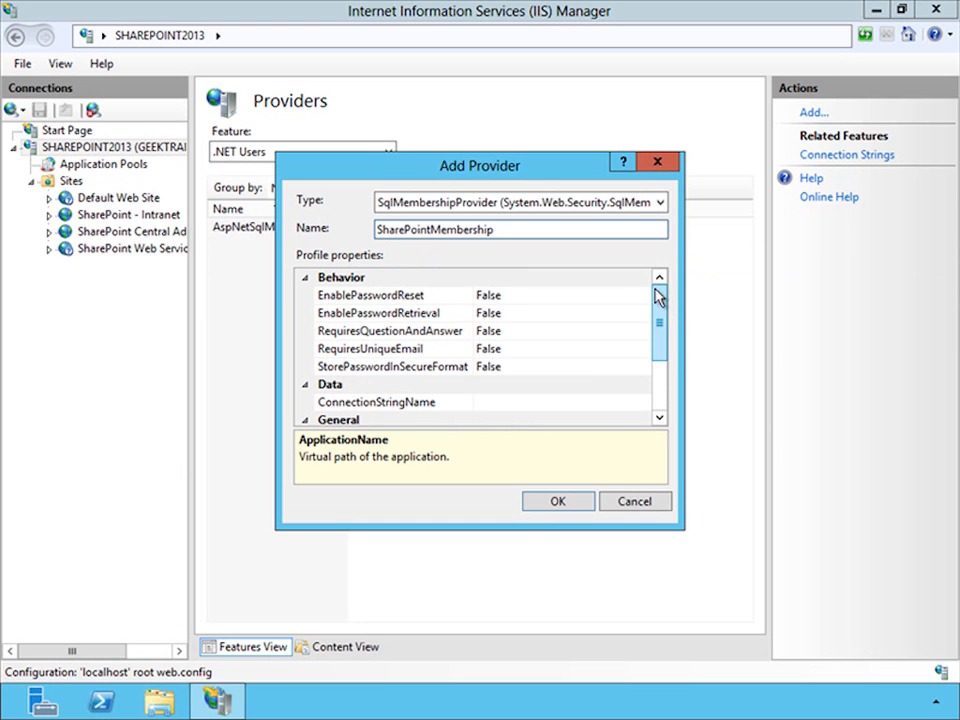
left_click(645, 300)
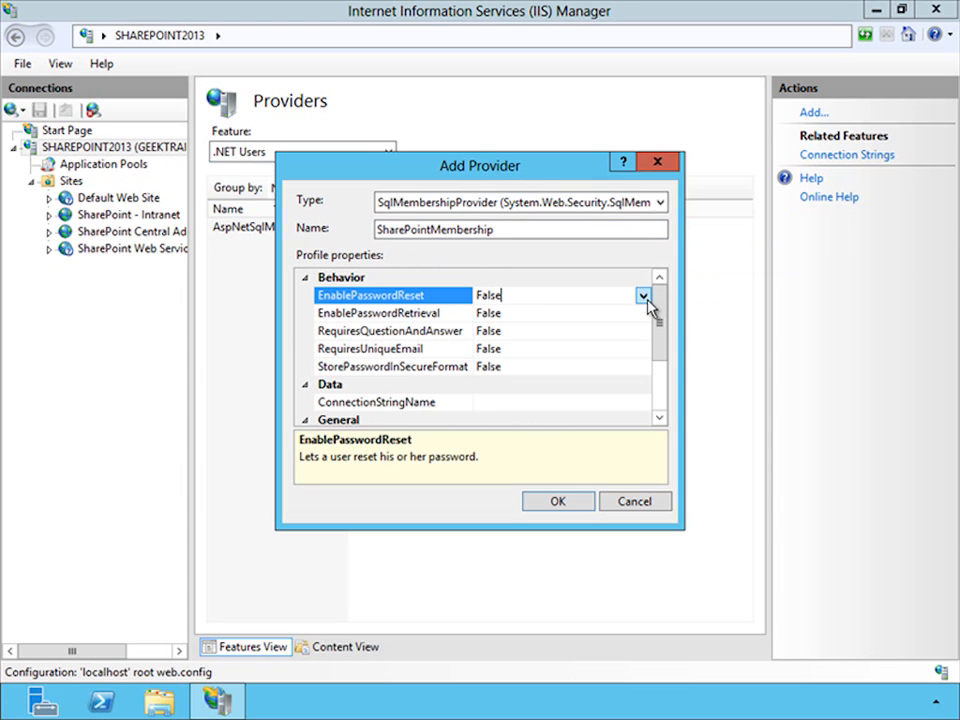
left_click(643, 298)
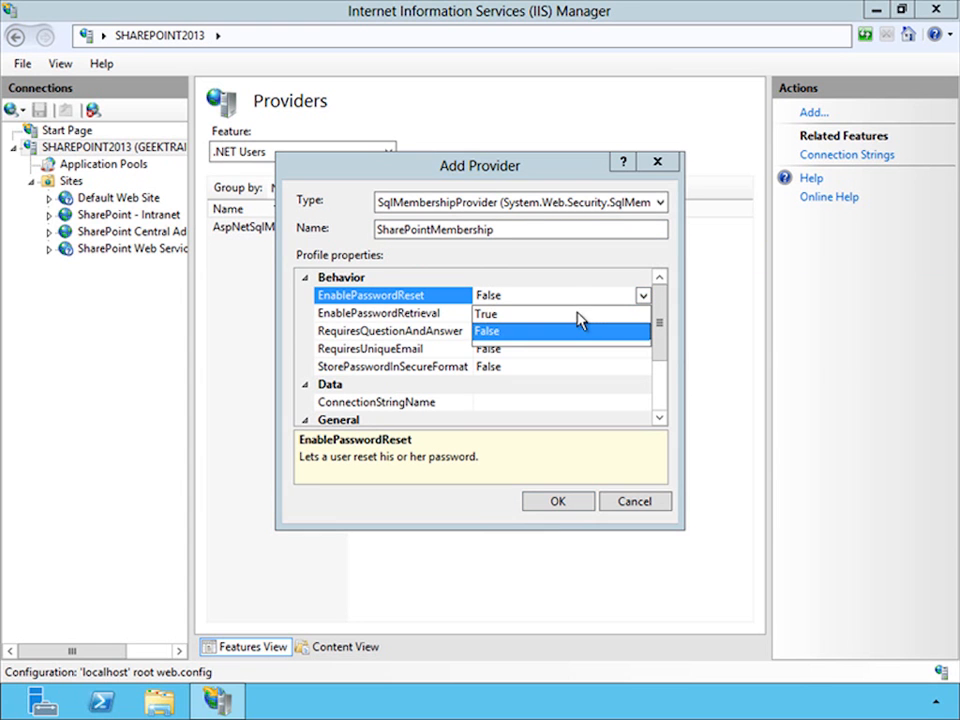
left_click(578, 314)
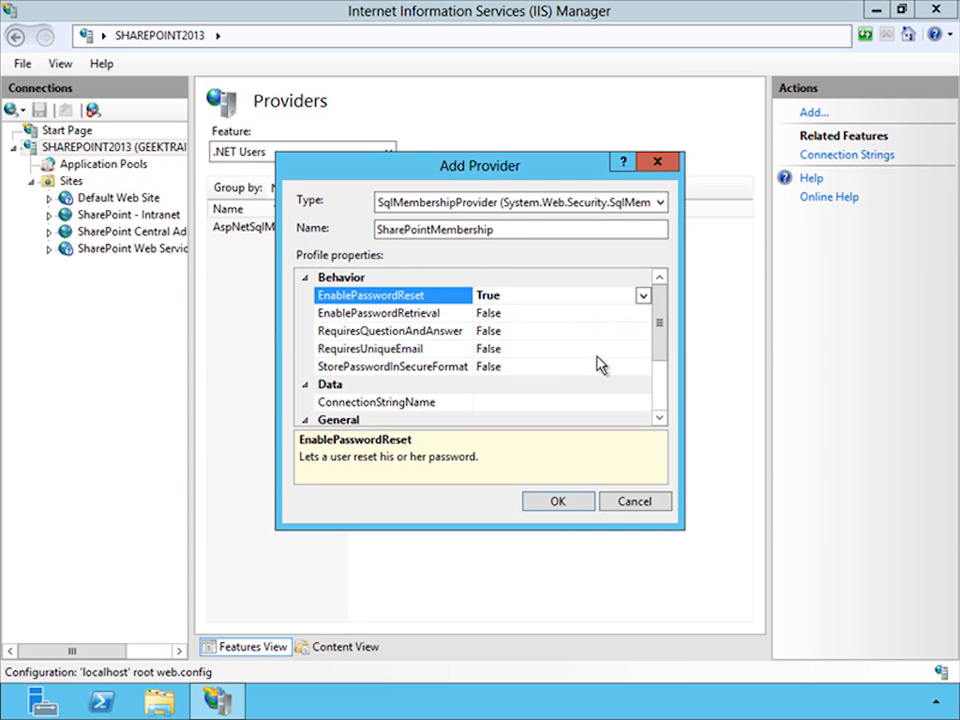
left_click(605, 352)
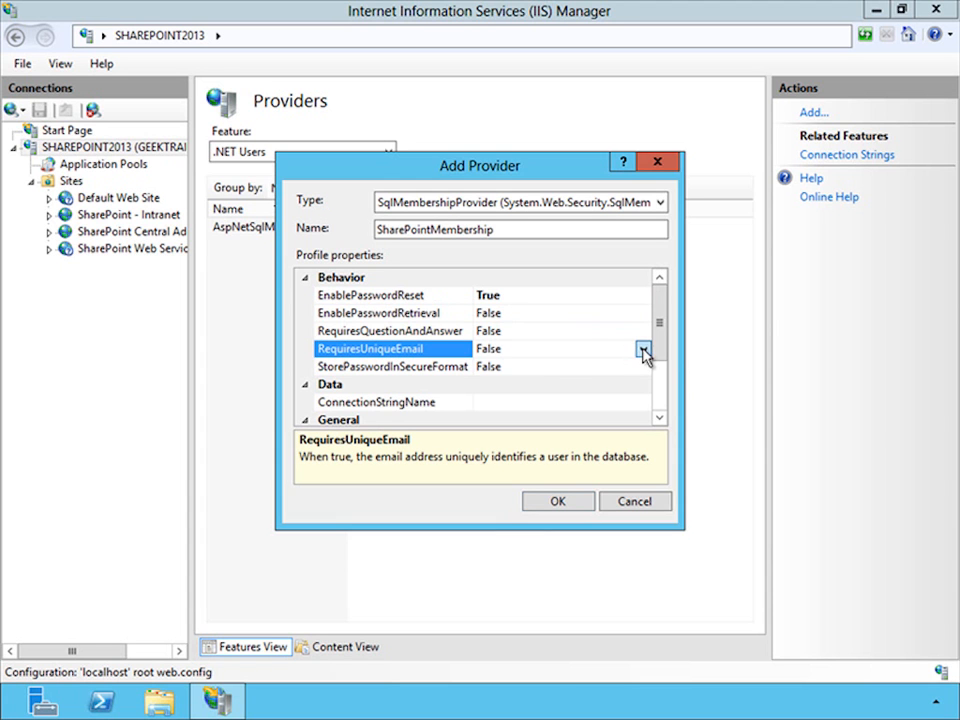
left_click(643, 350)
left_click(585, 376)
left_click(583, 369)
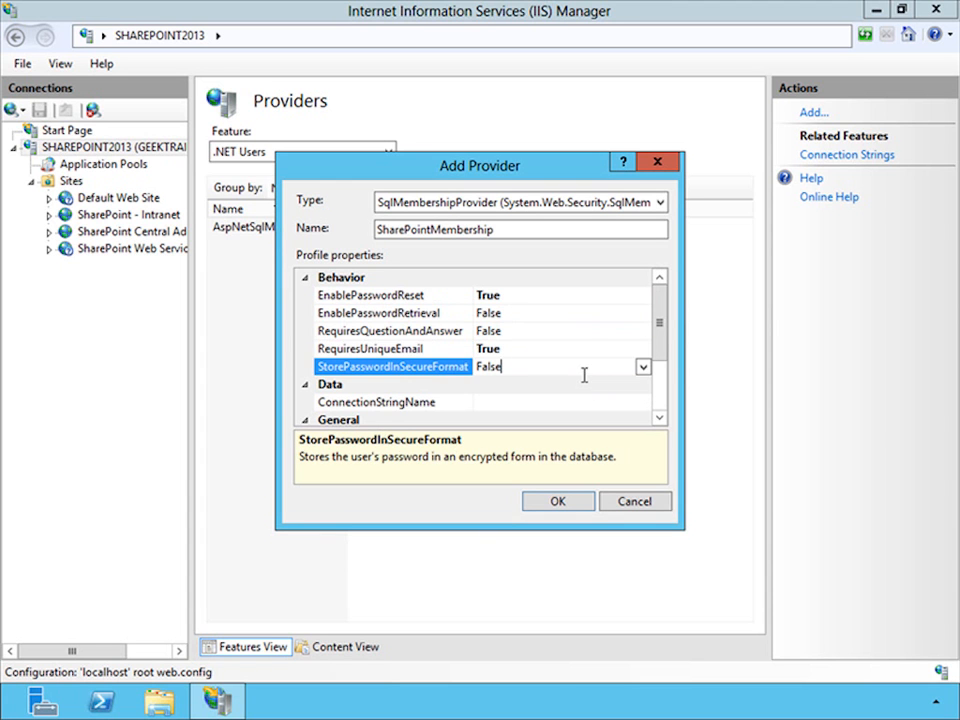
left_click(644, 370)
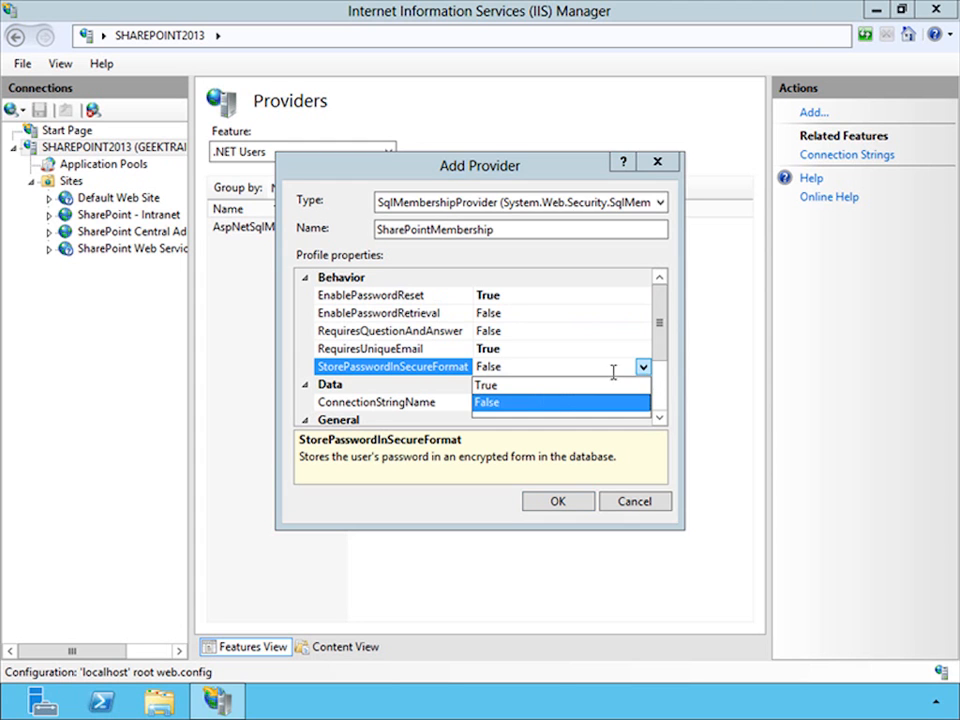
left_click(541, 388)
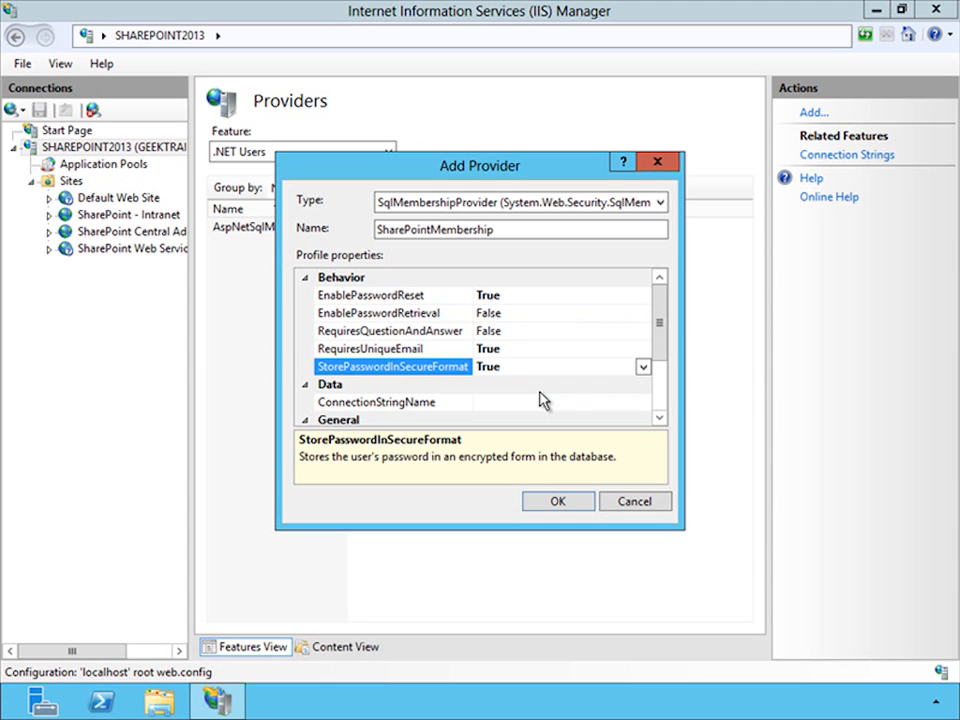
- Set the membership provider's ConnectionStringName to aspnetdb and its ApplicationName to /, and save the provider
left_click(608, 402)
left_click(643, 403)
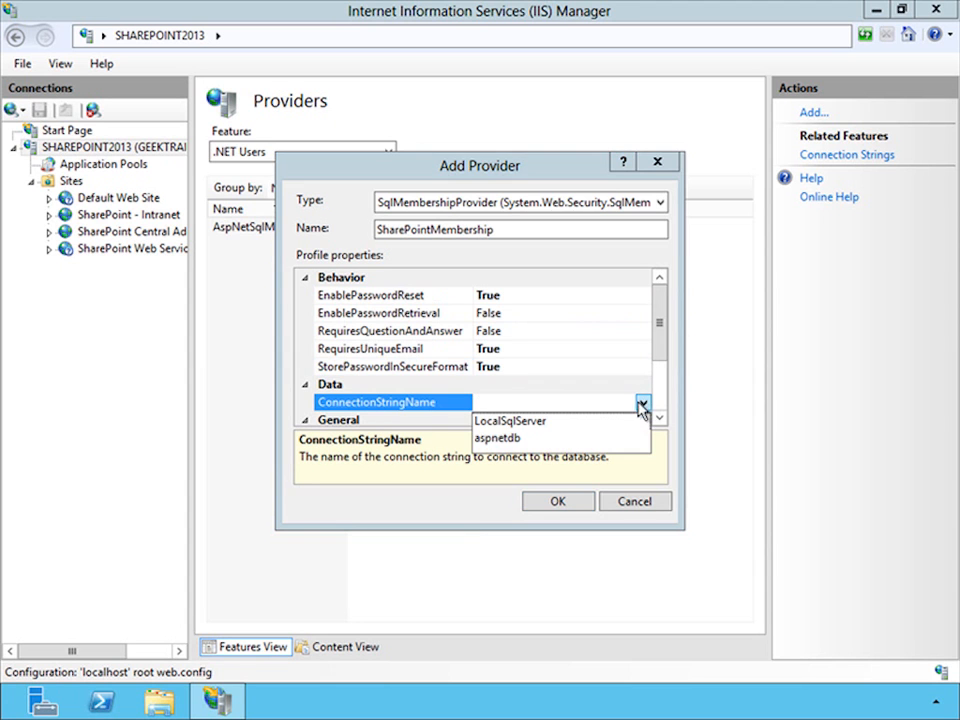
left_click(525, 439)
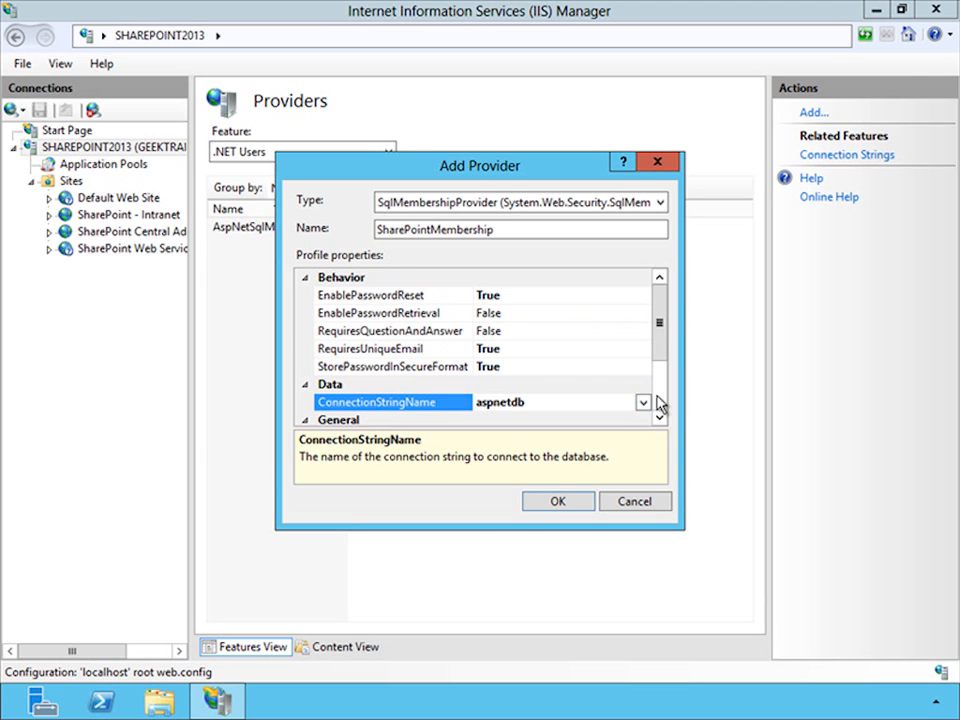
scroll(658, 403, "down", 2)
left_click(516, 349)
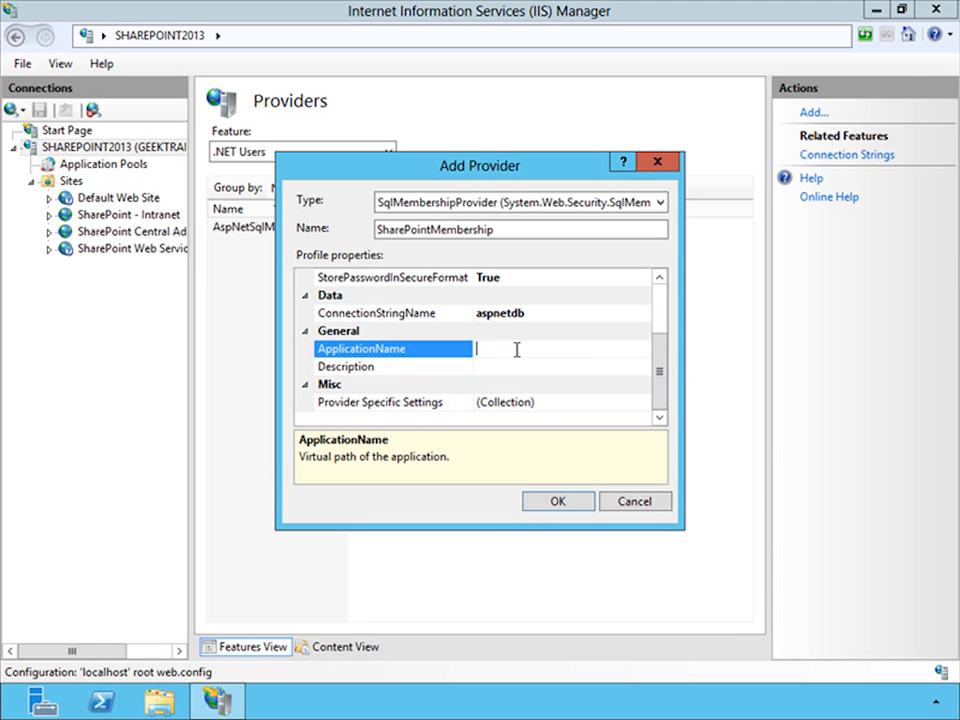
type("/")
left_click(556, 503)
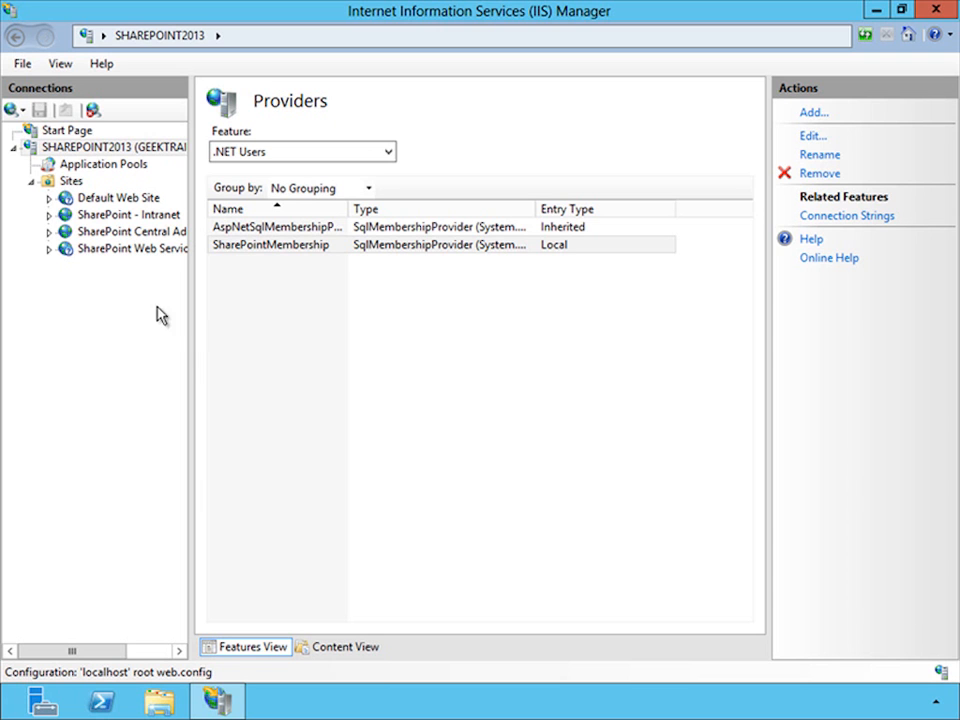
- Start a new .NET Roles provider of type SqlRoleProvider named SharePointRoles for the SecurityTokenServiceApplication under SharePoint Web Services
left_click(50, 249)
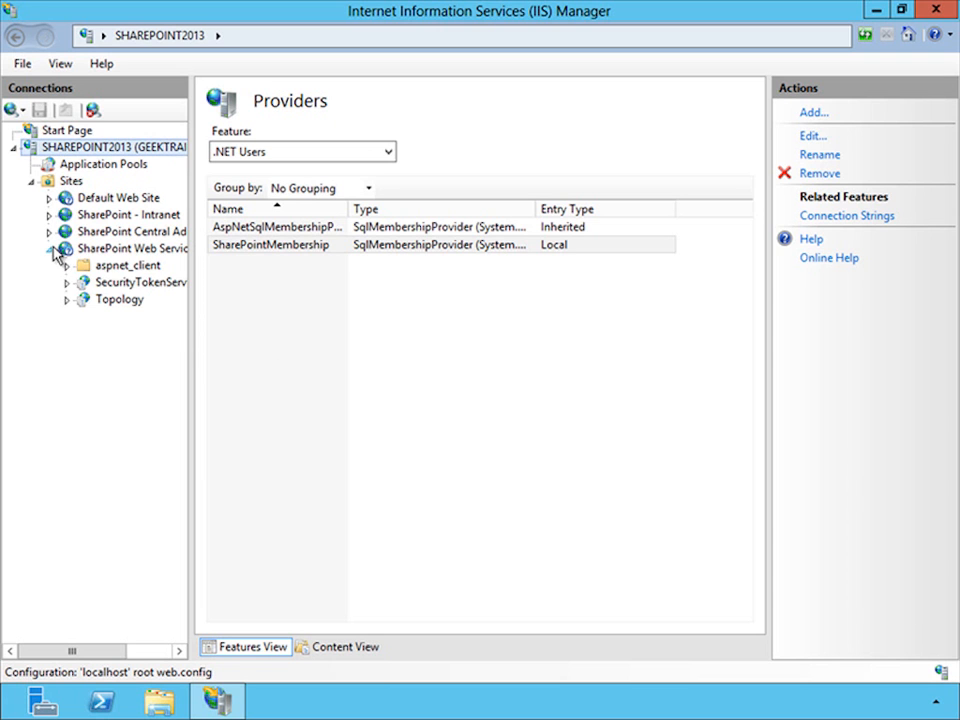
left_click(140, 283)
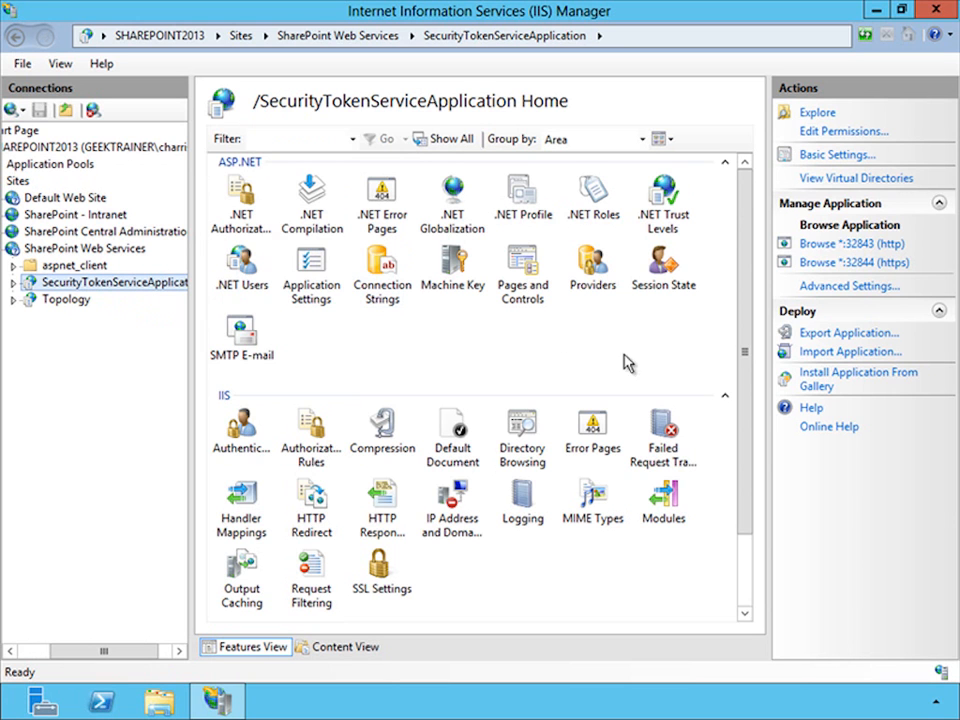
double_click(591, 270)
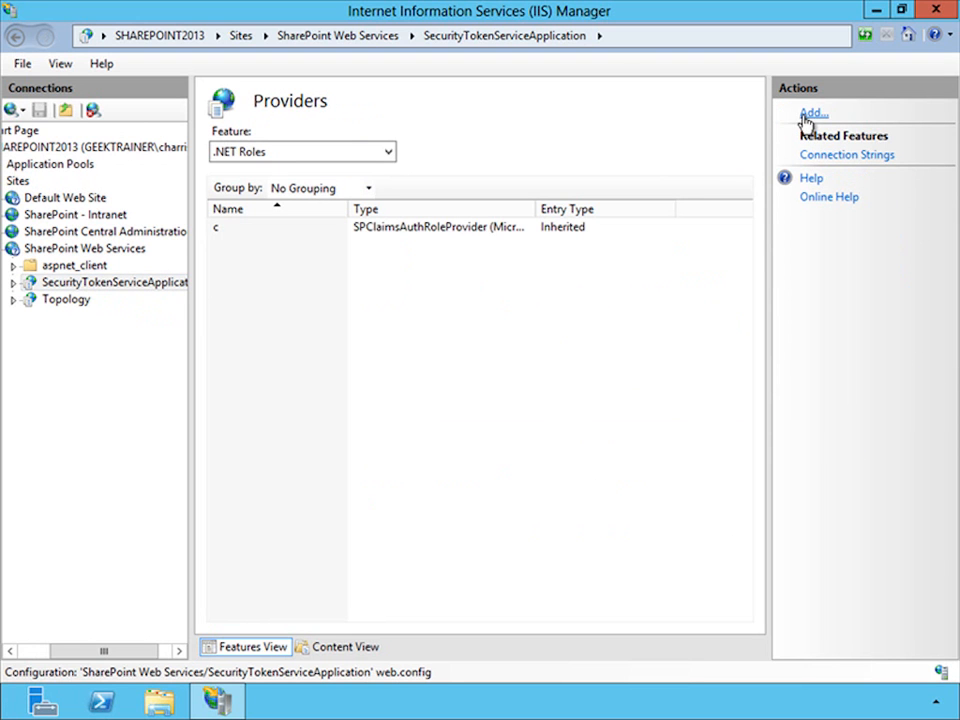
left_click(808, 113)
left_click(510, 204)
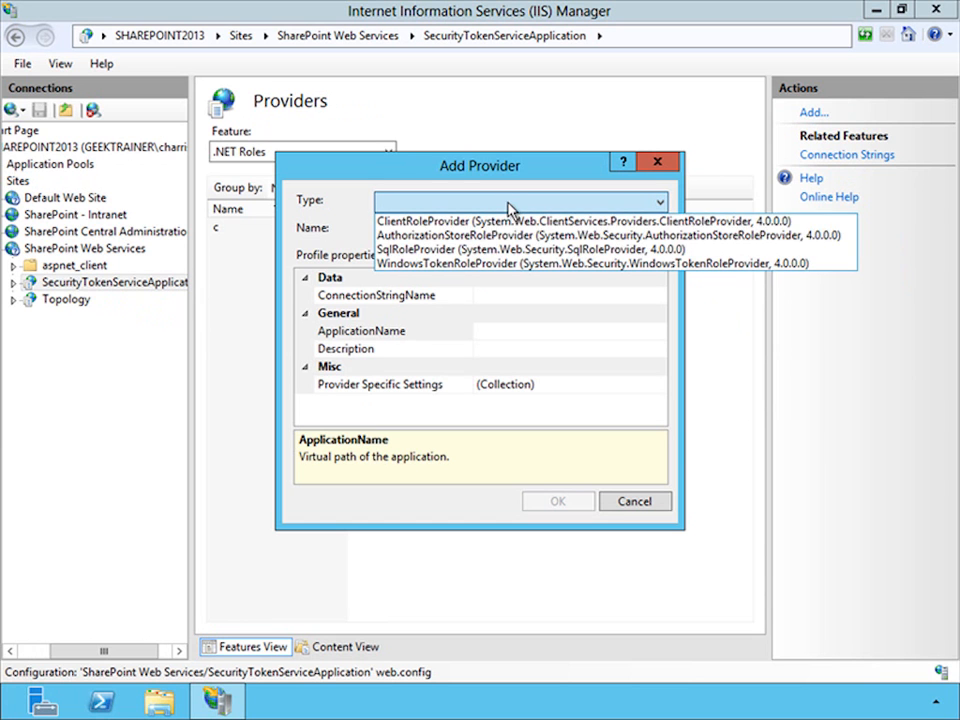
left_click(483, 249)
left_click(456, 232)
type("SharePointRoles")
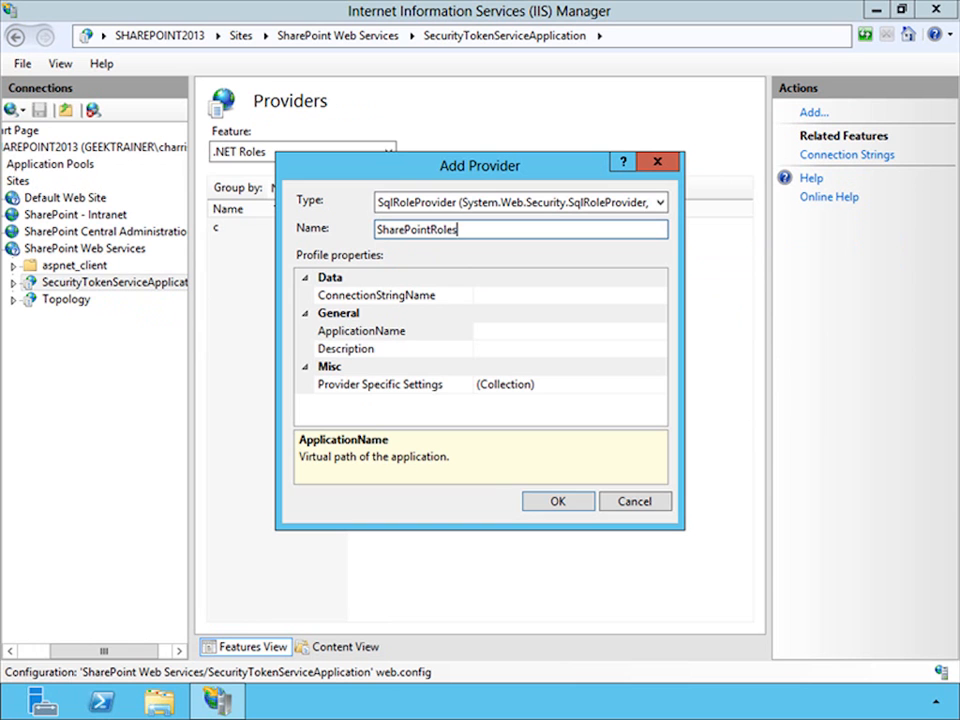
- Set ConnectionStringName to aspnetdb and ApplicationName to / for the SecurityTokenServiceApplication's role provider, and save it
left_click(661, 297)
left_click(660, 296)
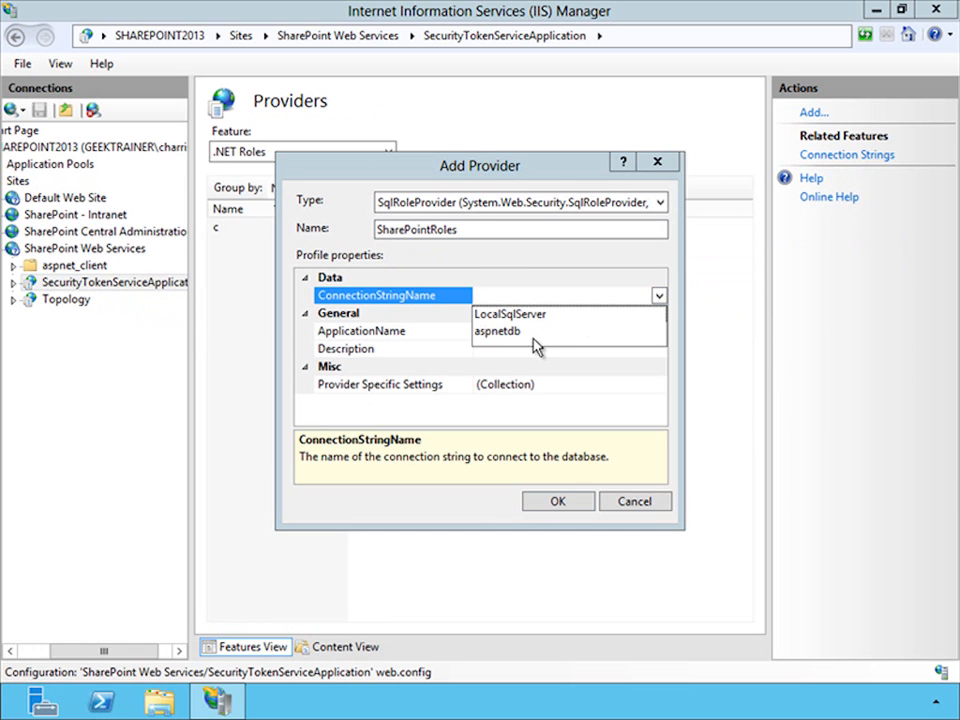
left_click(519, 332)
left_click(594, 334)
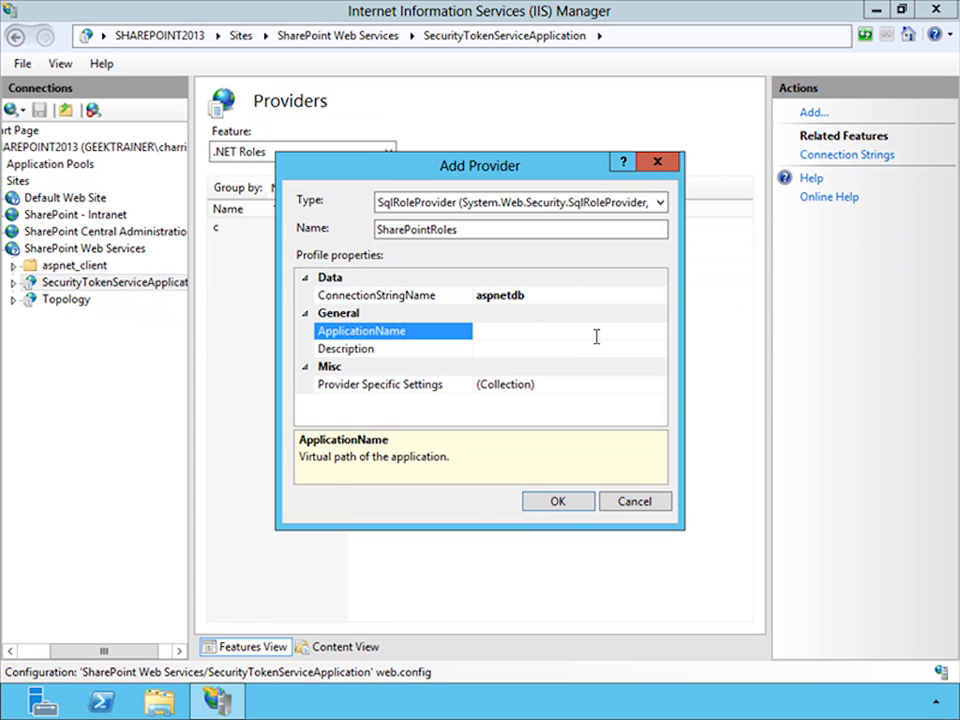
type("/")
left_click(562, 504)
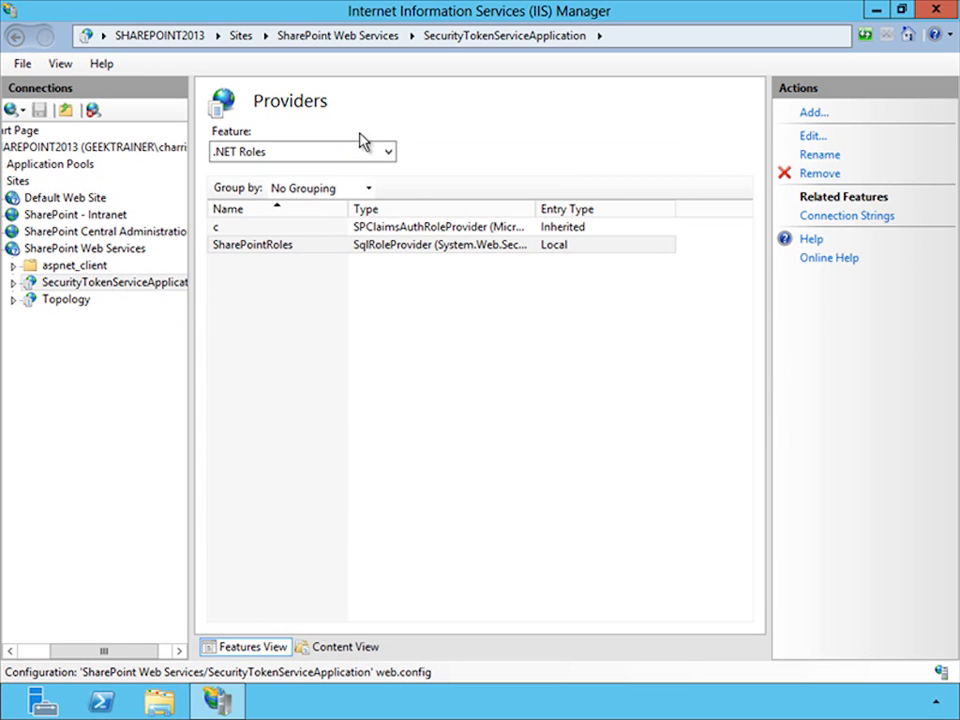
- Start a new .NET Users provider of type SqlMembershipProvider named SharePointMembership for the SecurityTokenServiceApplication
left_click(383, 155)
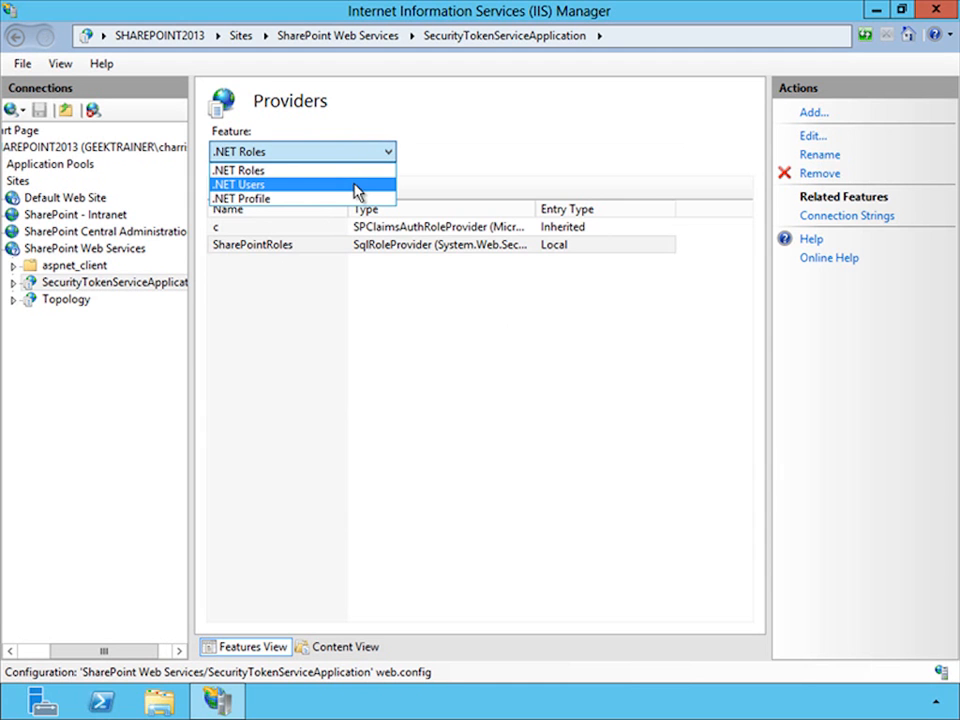
left_click(355, 188)
left_click(820, 115)
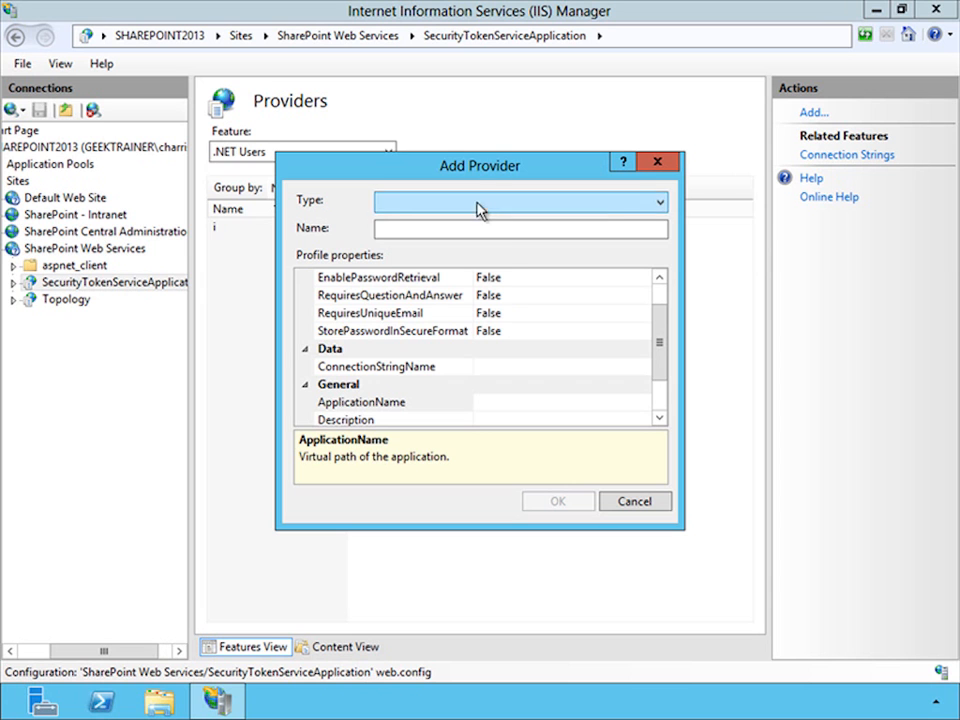
left_click(483, 203)
left_click(489, 264)
left_click(455, 229)
type("ShareP")
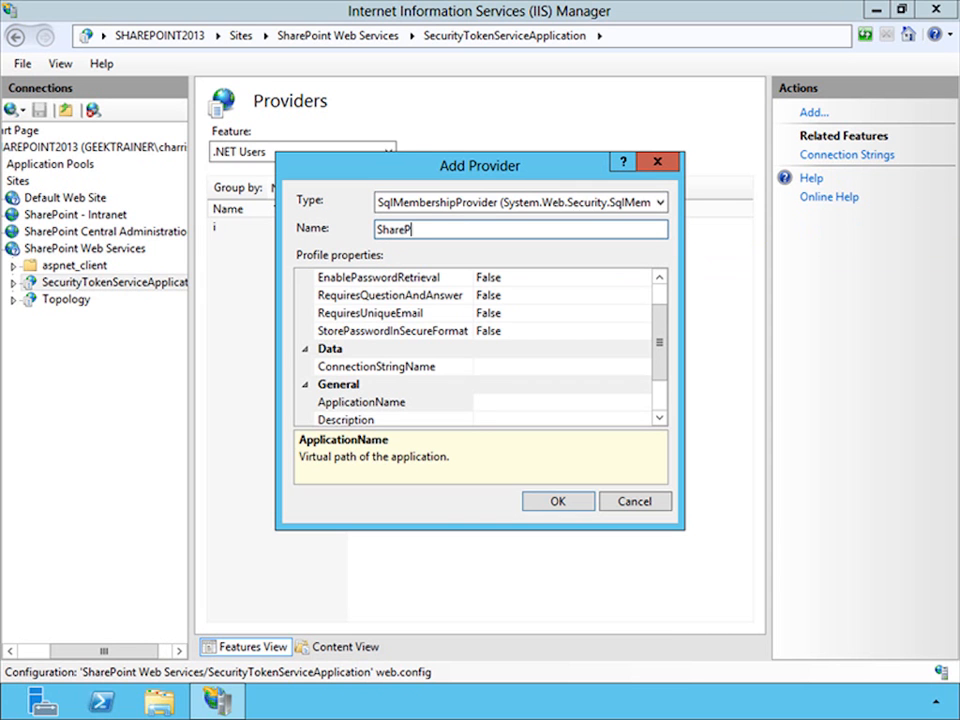
type("ointMembership")
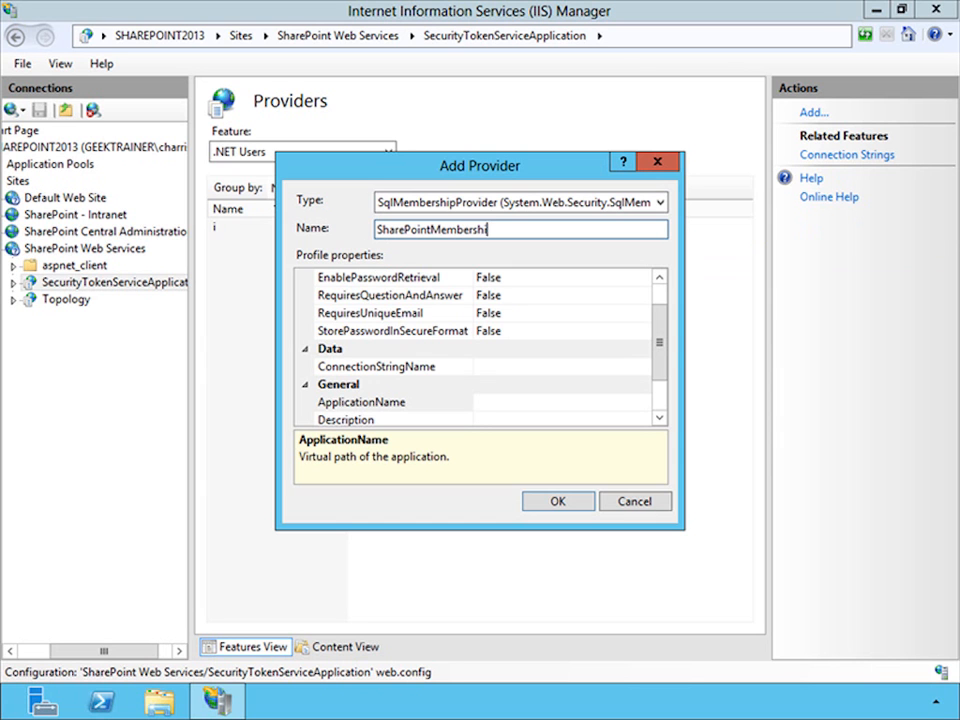
- Set EnablePasswordReset, RequiresUniqueEmail and StorePasswordInSecureFormat to True for the SecurityTokenServiceApplication's membership provider
left_click(658, 291)
left_click(641, 297)
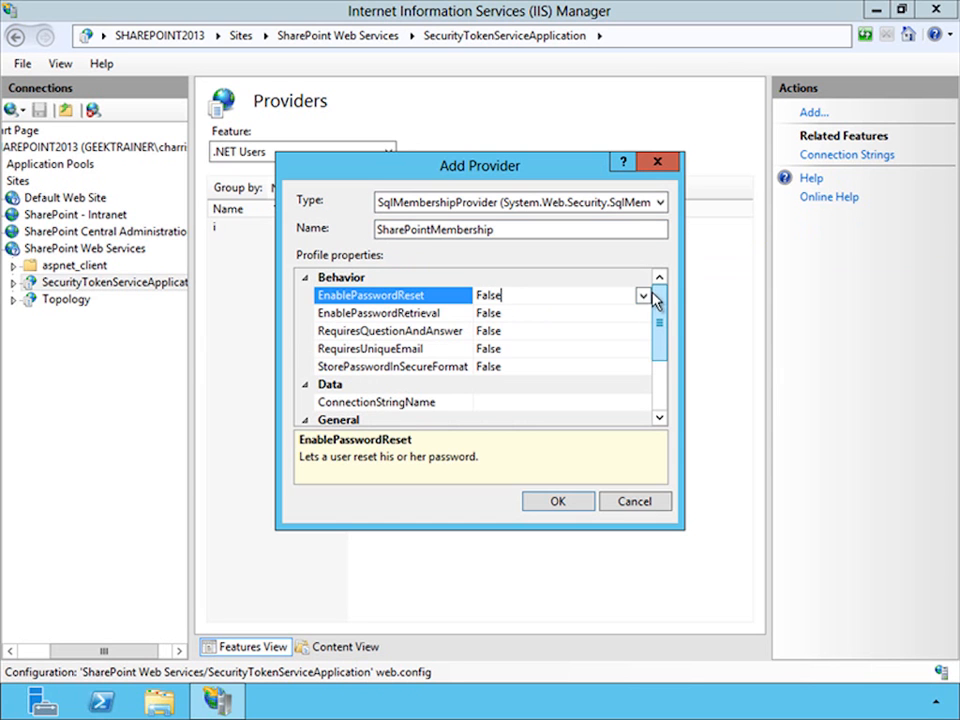
left_click(644, 296)
left_click(623, 314)
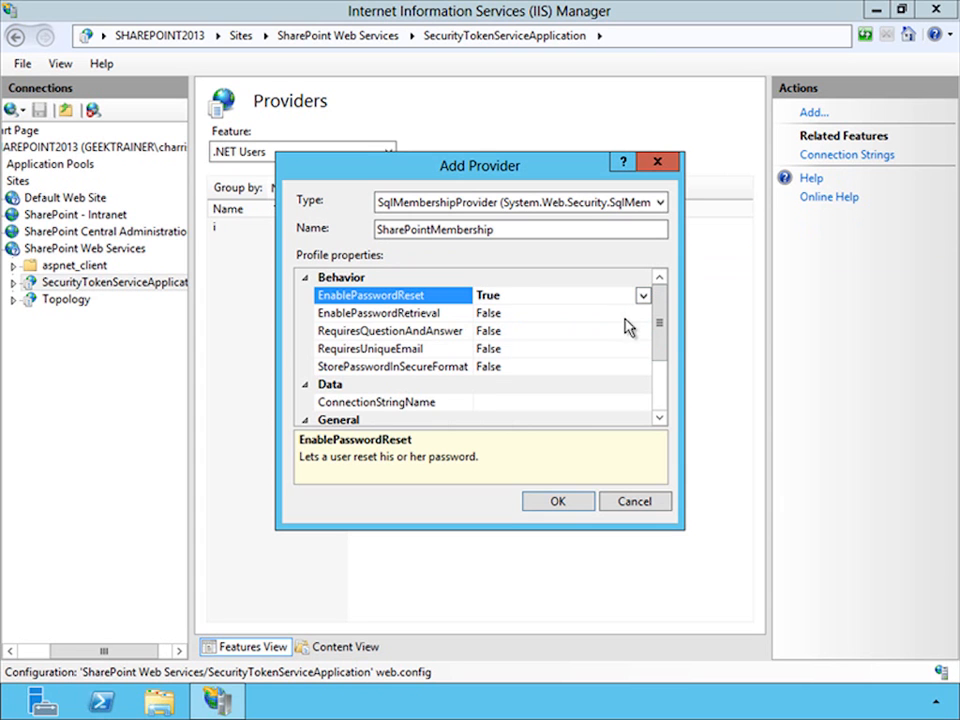
left_click(629, 330)
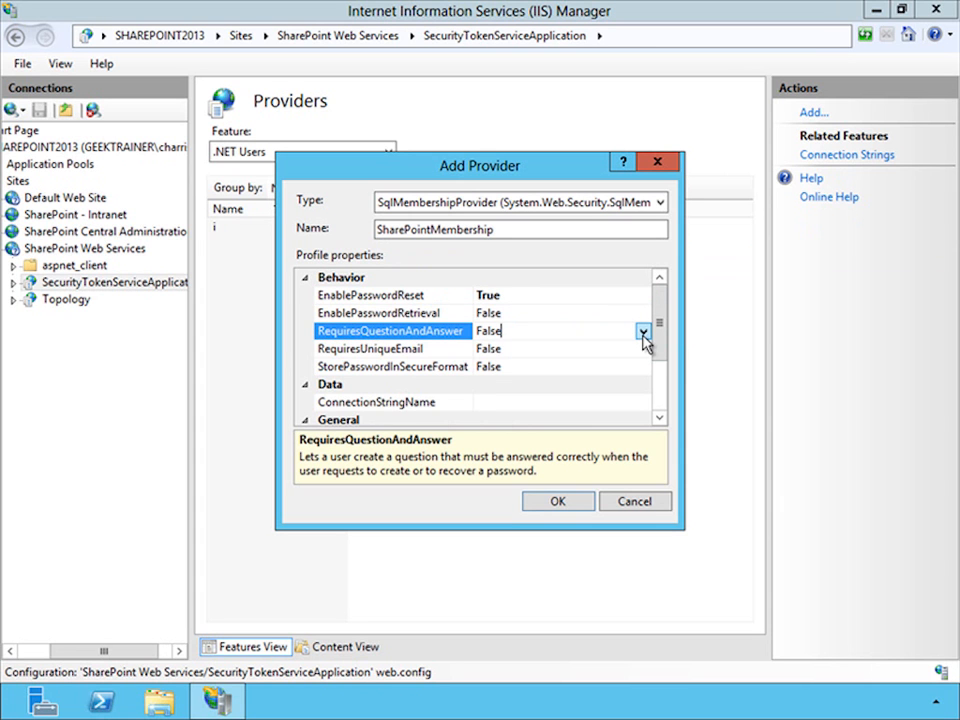
left_click(645, 349)
left_click(643, 349)
left_click(608, 367)
left_click(643, 350)
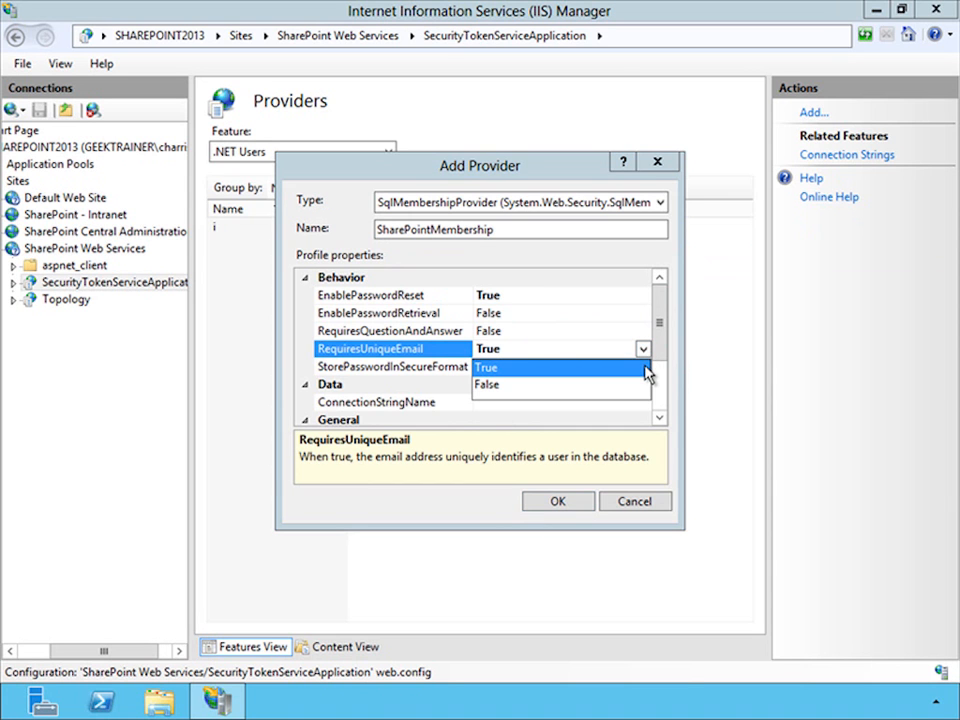
left_click(645, 367)
left_click(644, 368)
left_click(643, 368)
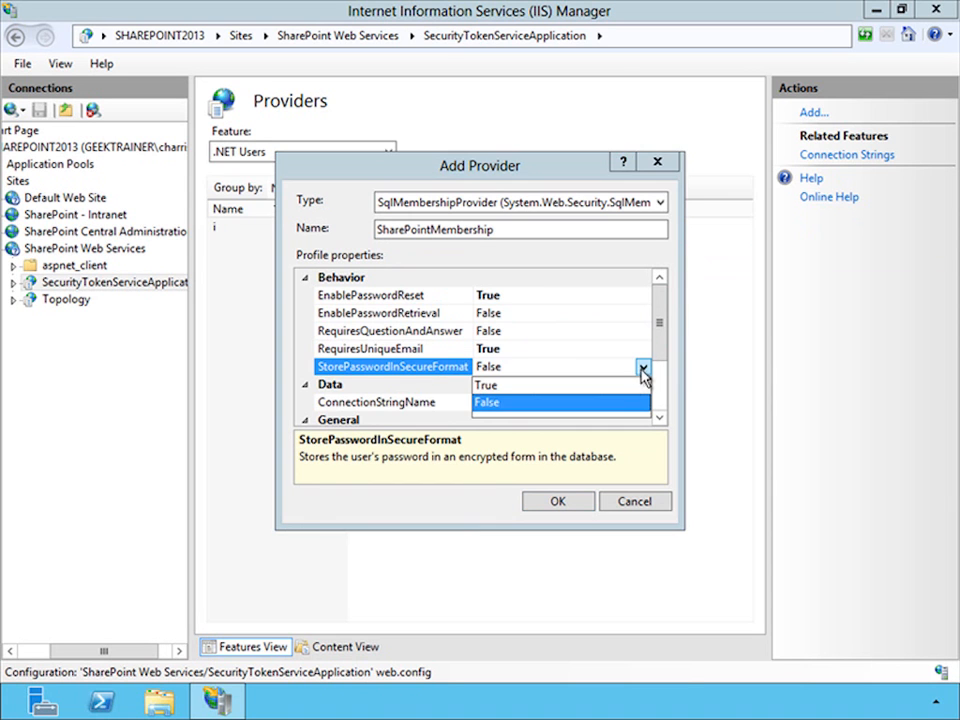
left_click(620, 386)
- Set ConnectionStringName to aspnetdb and ApplicationName to / for the SecurityTokenServiceApplication's membership provider, and save it
left_click(628, 401)
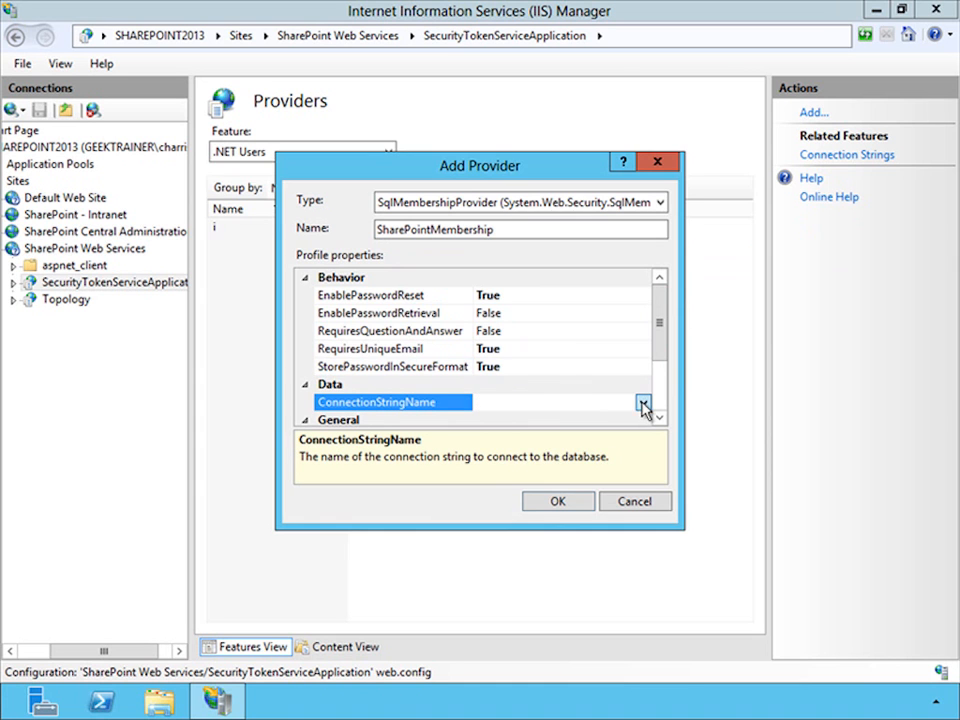
left_click(643, 404)
left_click(510, 440)
left_click(660, 406)
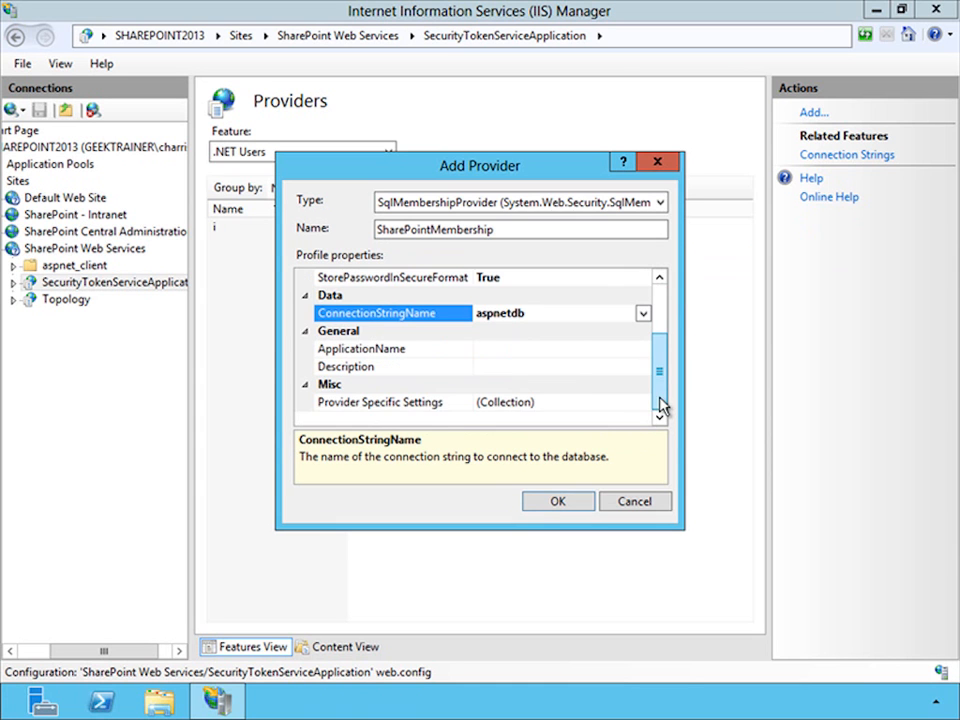
left_click(526, 351)
type("/")
left_click(555, 504)
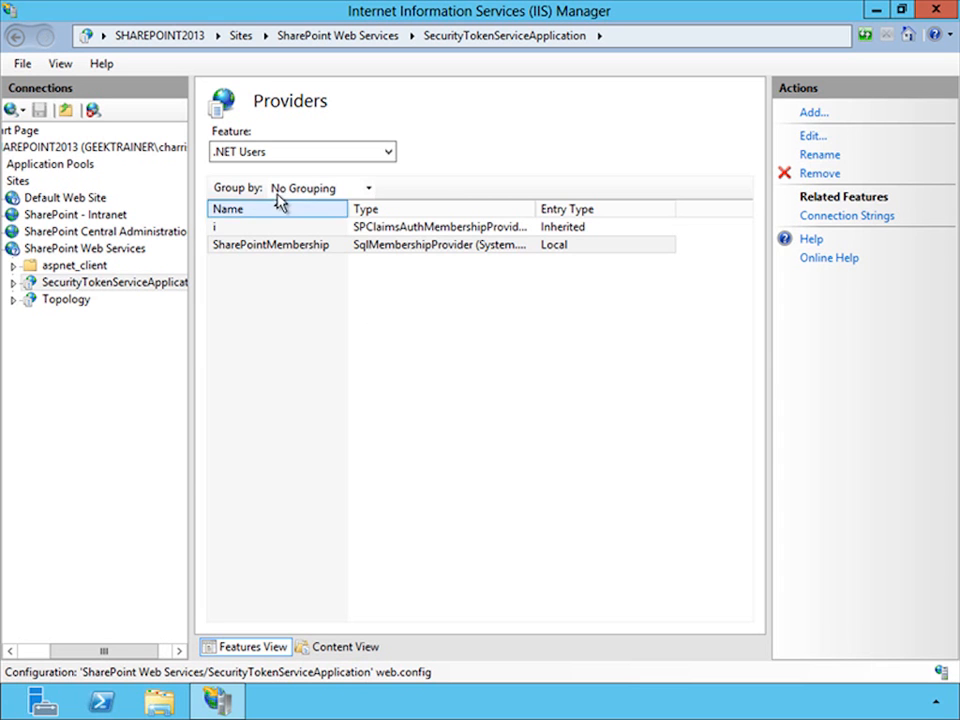
- Open the web.config file from the SharePoint - Intranet site's folder in Visual Studio
left_click(113, 216)
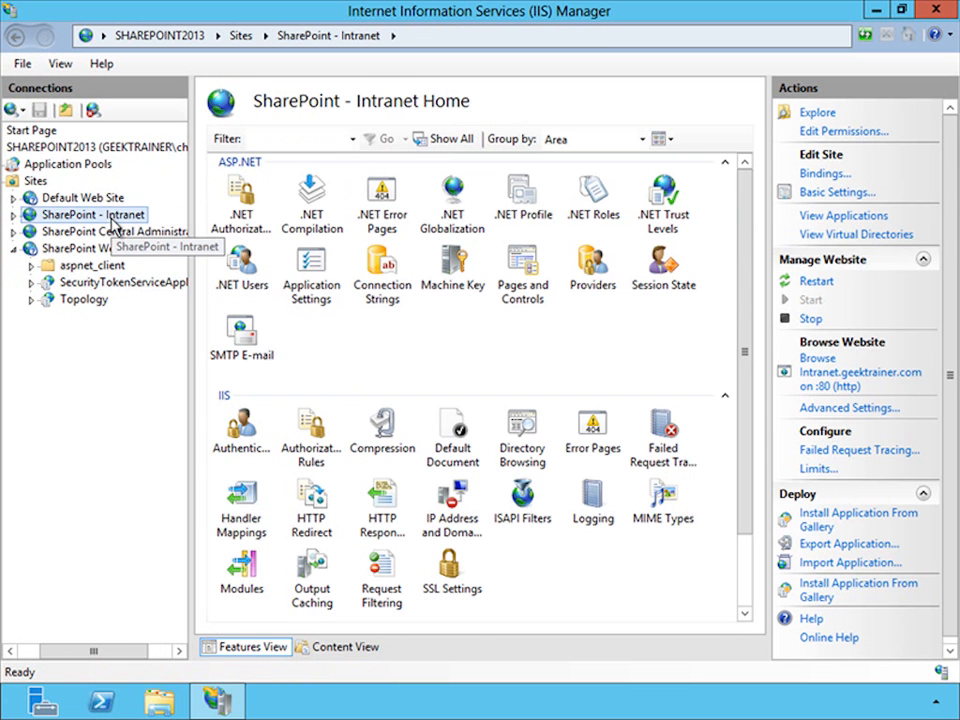
left_click(814, 114)
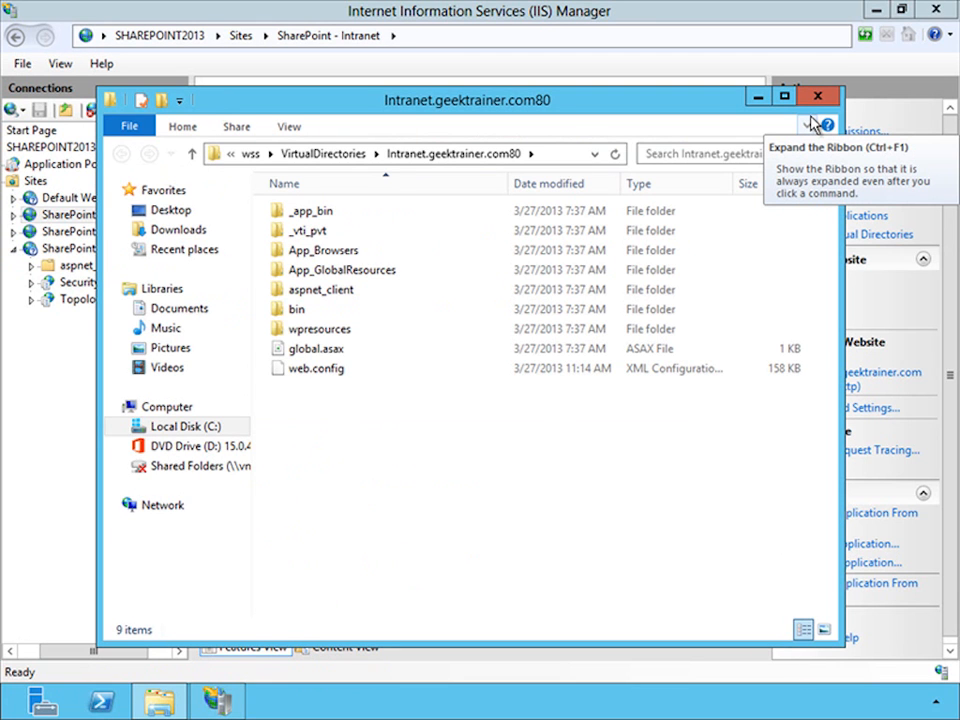
double_click(340, 370)
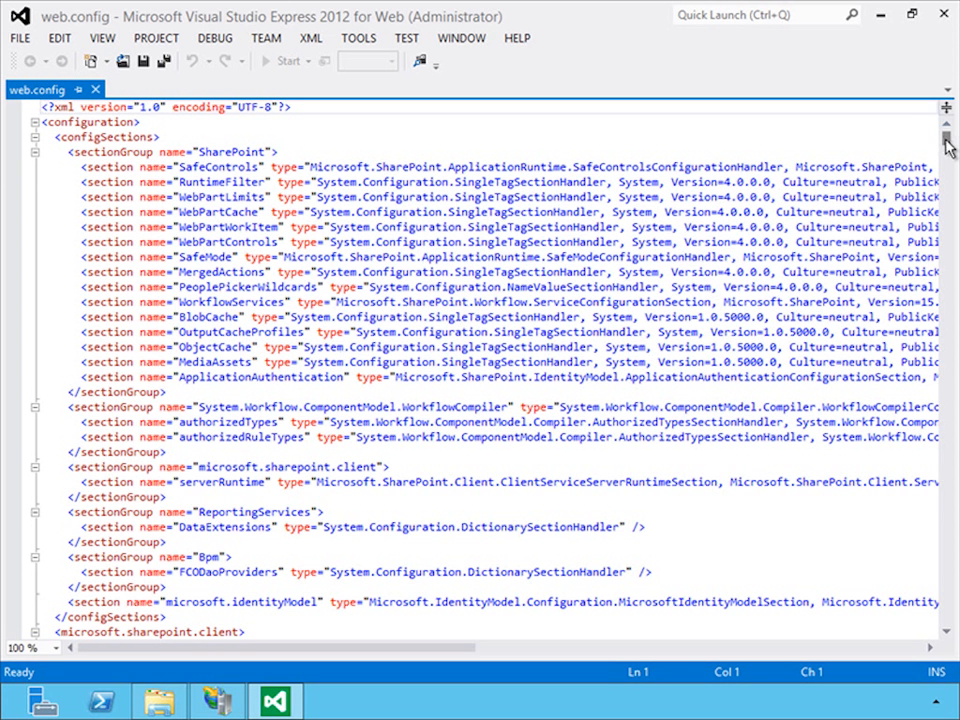
- Find the PeoplePickerWildcards section in web.config by searching for "peoplepi"
key("ctrl+f")
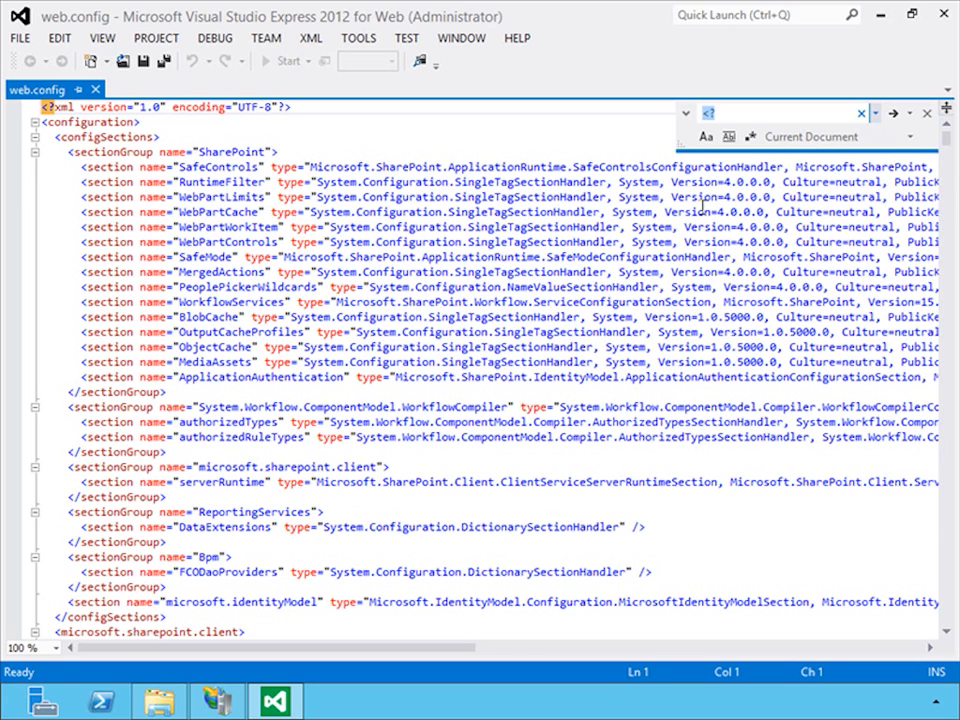
type("peoplepi")
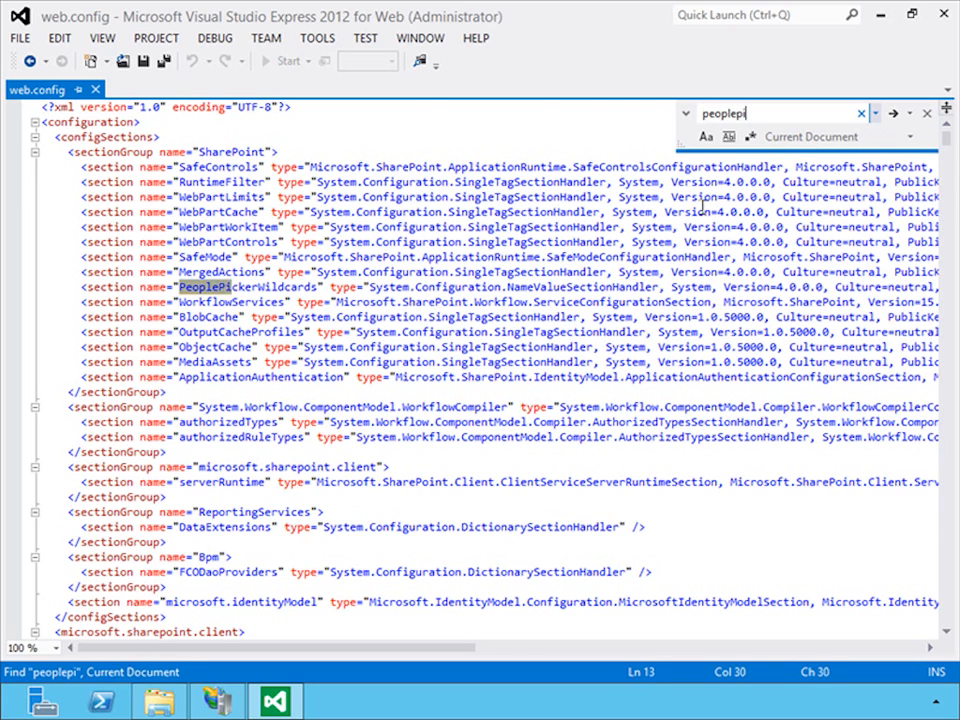
key("Return")
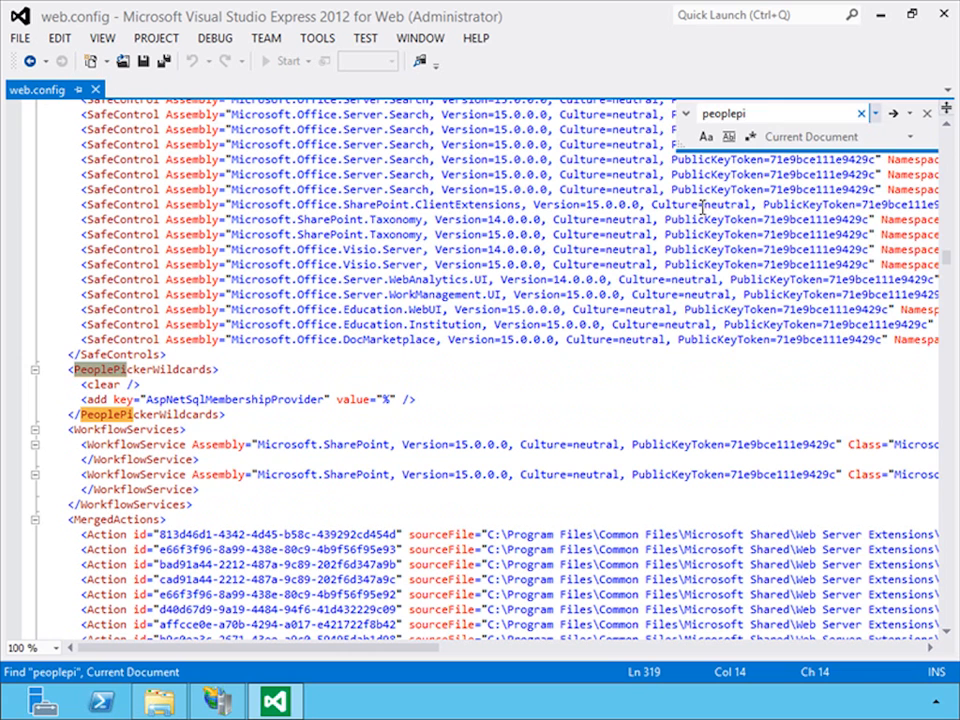
key("Escape")
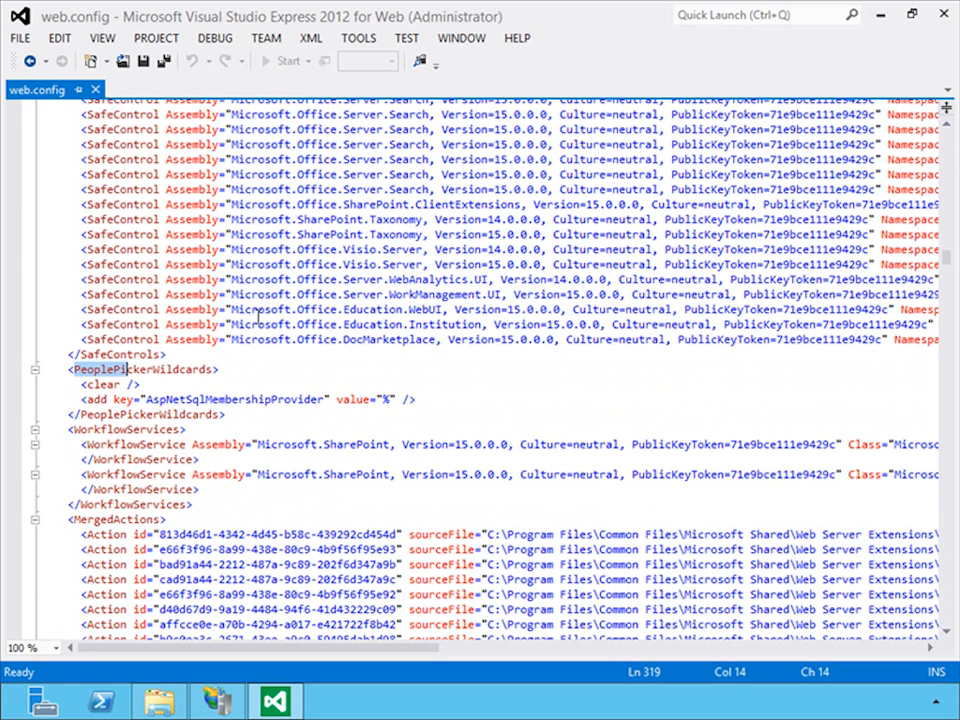
- Change the key of the PeoplePickerWildcards add entry to SharePointMembership and save web.config
double_click(217, 399)
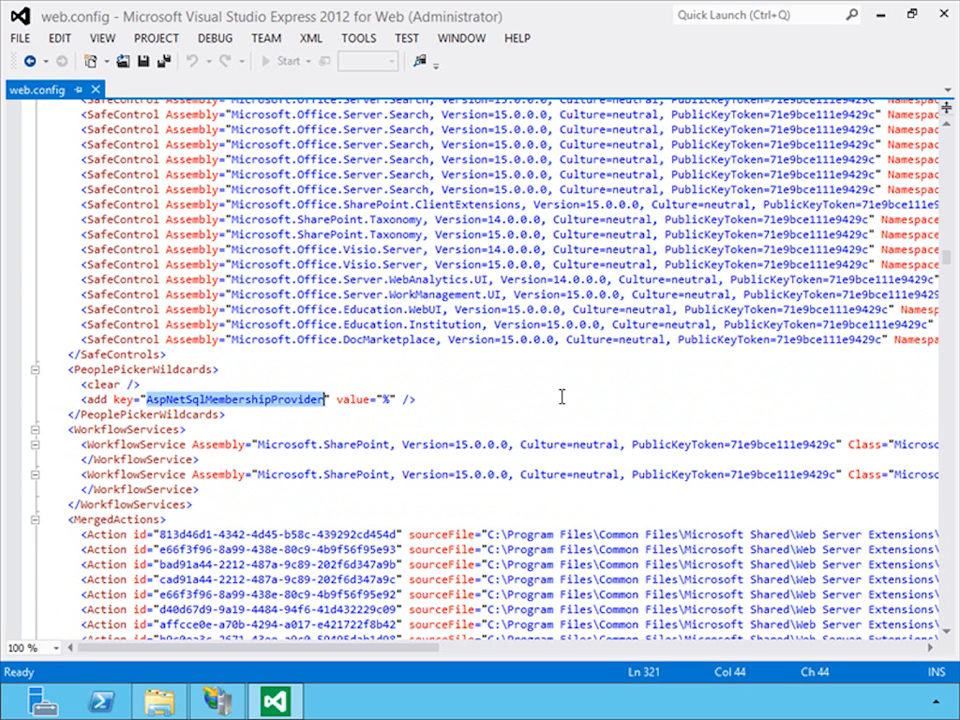
type("SHar")
key("BackSpace")
key("BackSpace")
key("BackSpace")
type("harePo")
type("intMe")
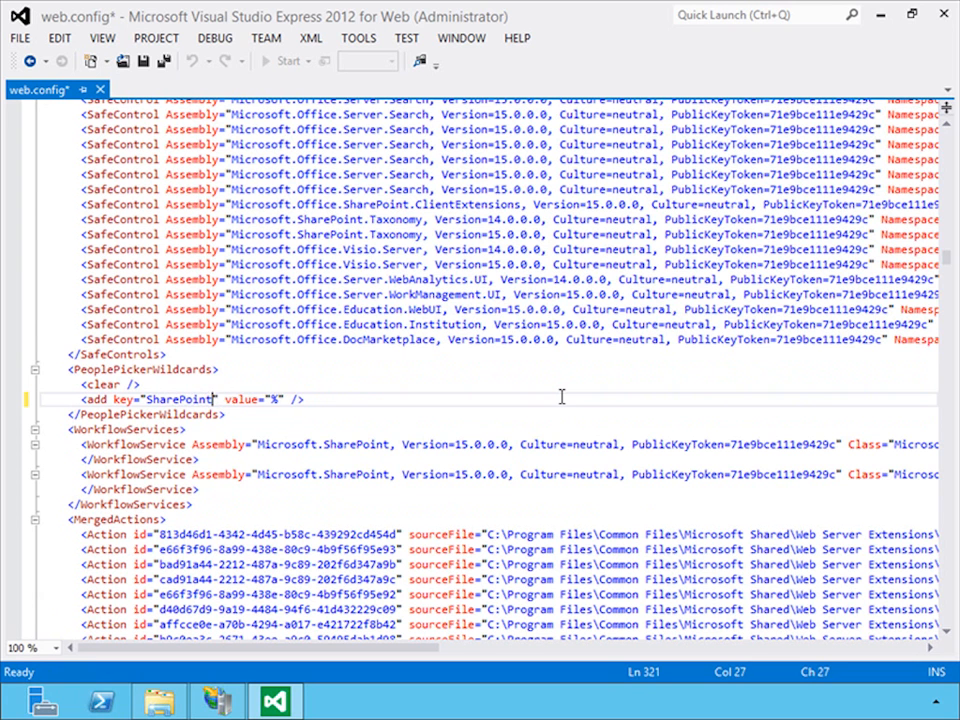
type("mbership")
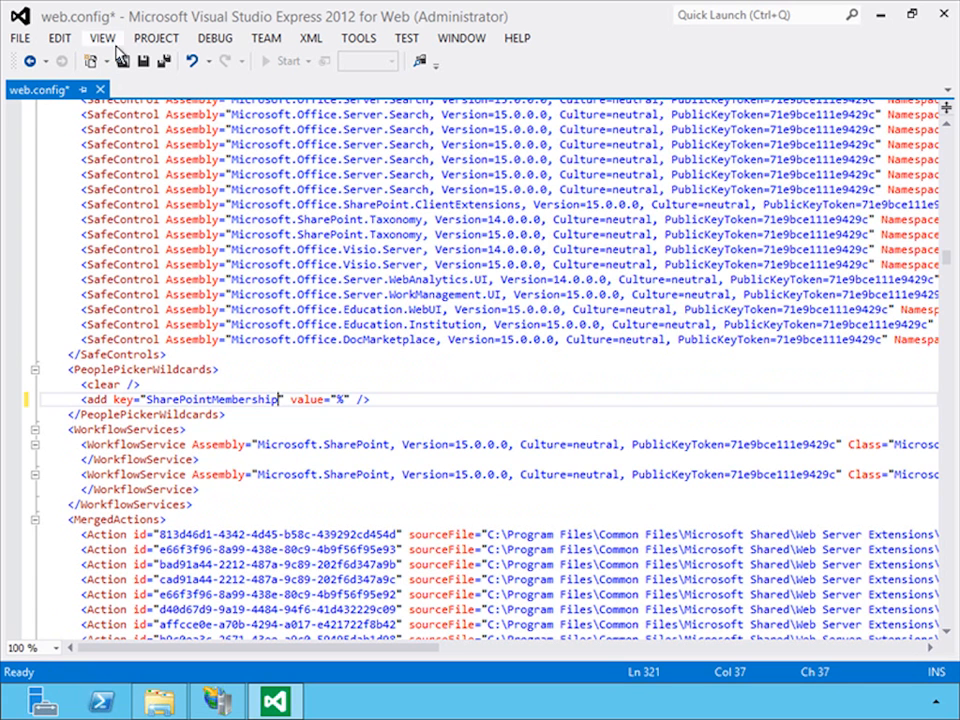
left_click(160, 61)
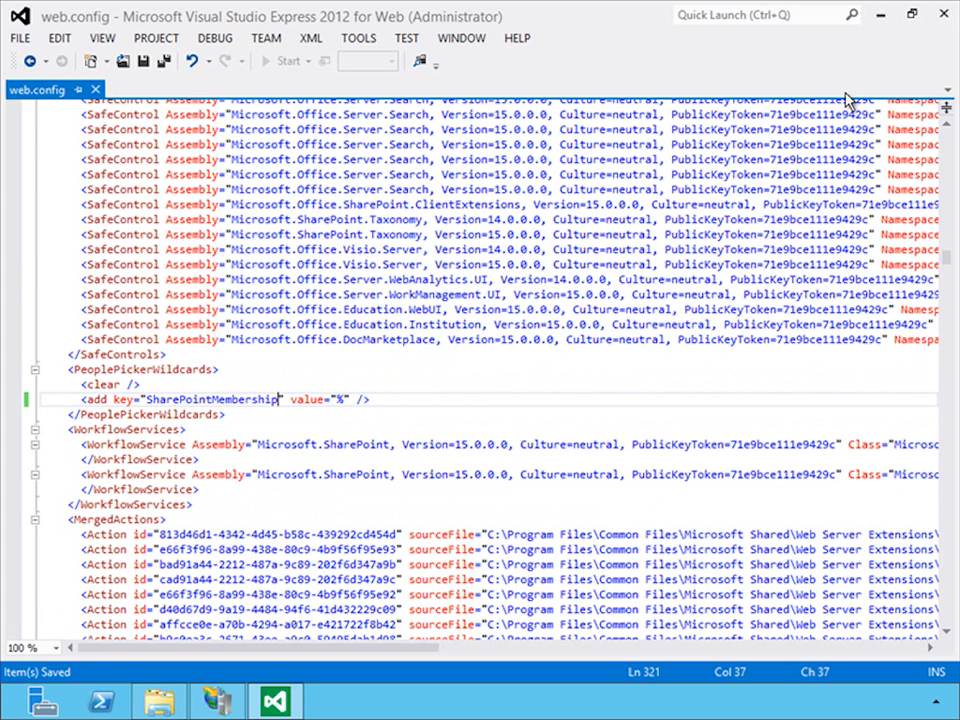
- Close the Intranet site's web.config and folder, and open the SharePoint Central Administration v4 site's web.config in Visual Studio
left_click(941, 16)
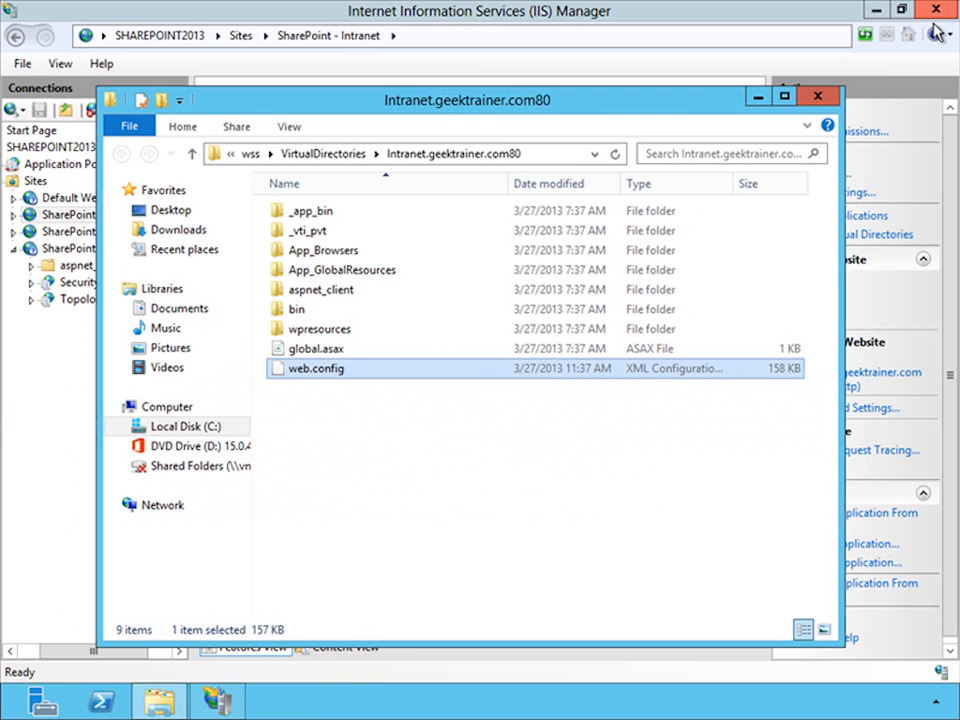
left_click(820, 98)
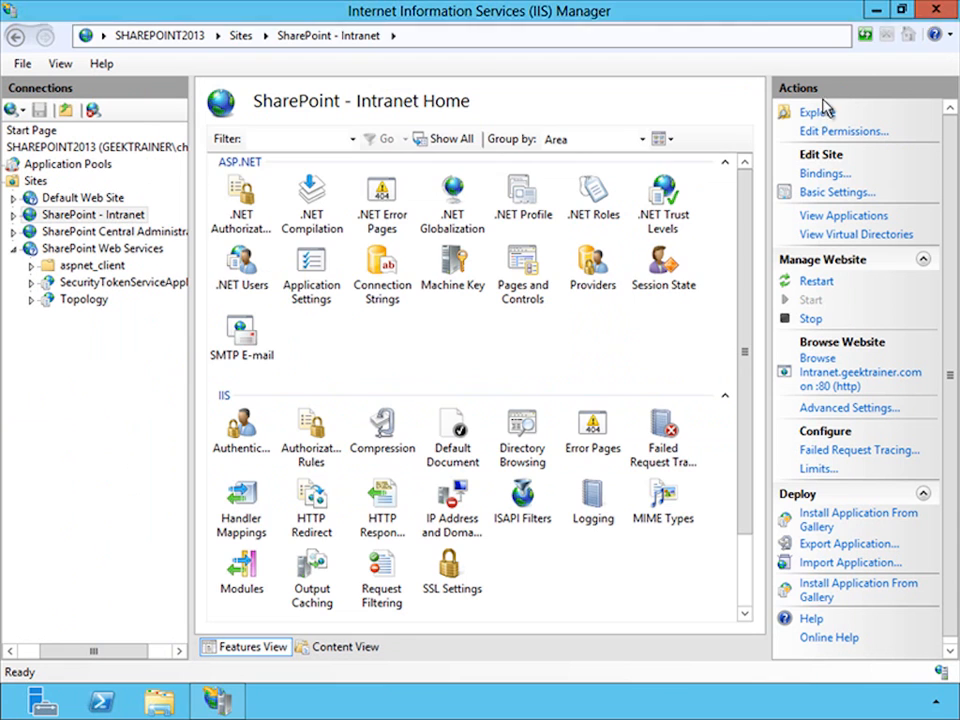
left_click(163, 233)
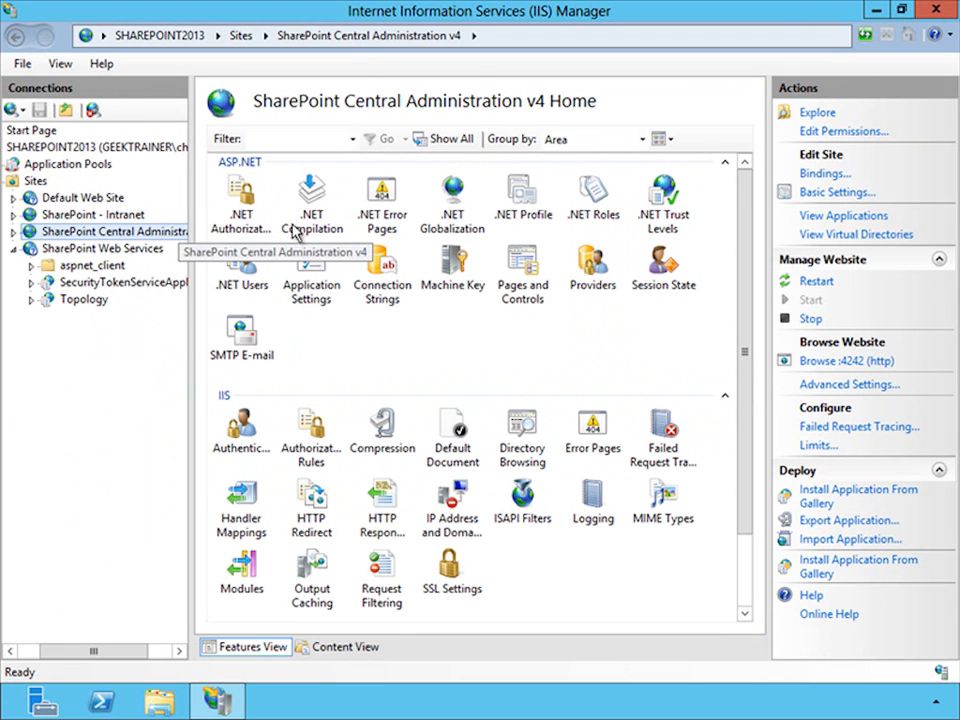
left_click(810, 113)
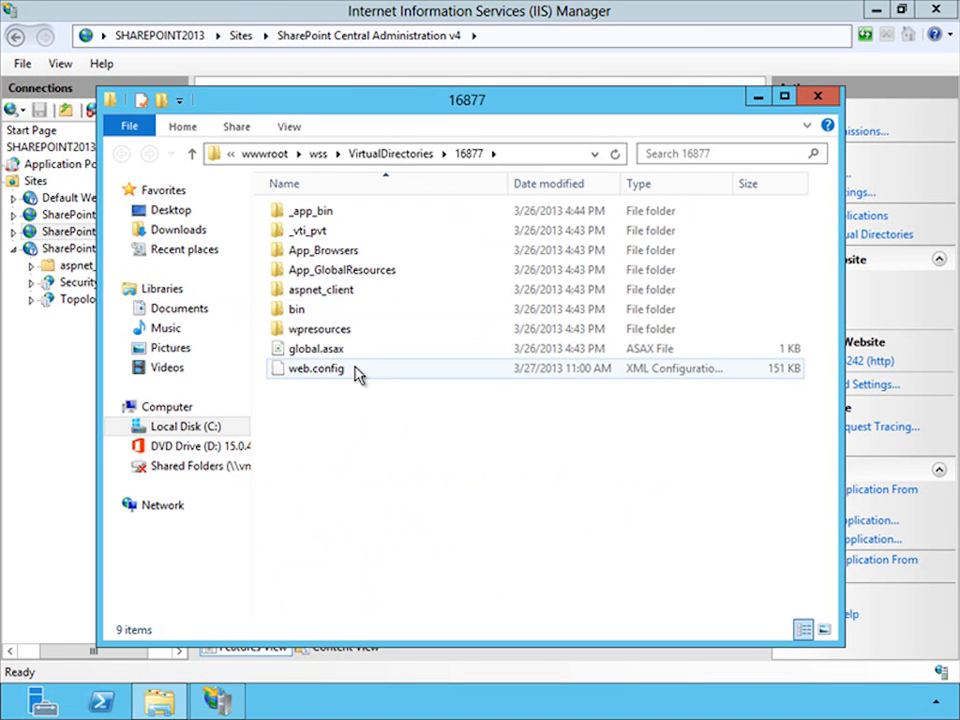
double_click(362, 373)
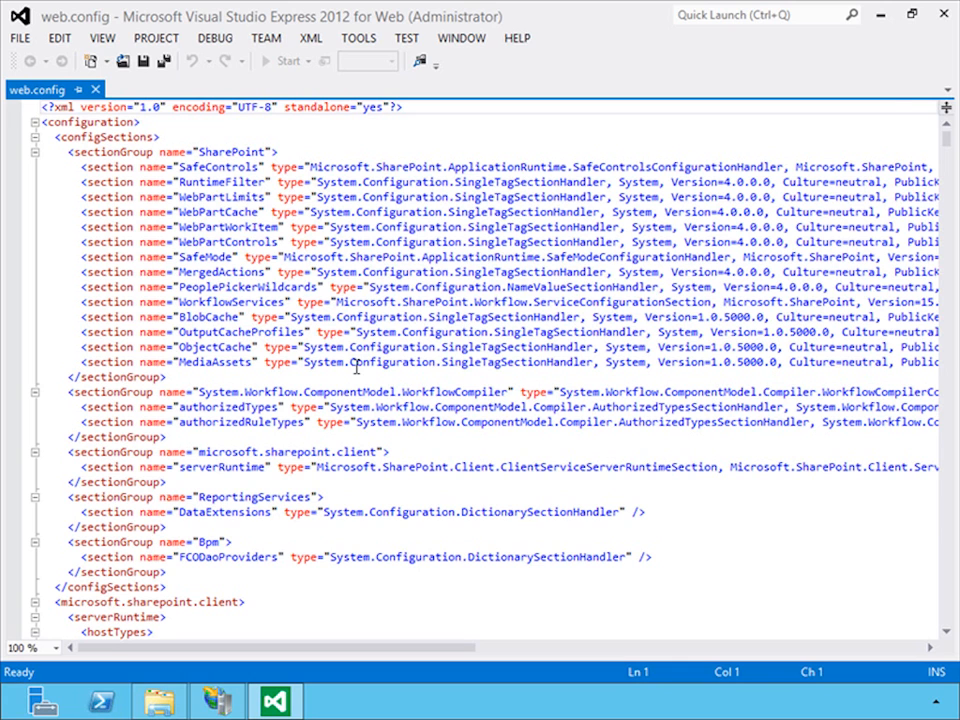
- Find the PeoplePickerWildcards section in the Central Administration web.config by searching for "peoplepic"
key("ctrl+f")
type("peoplepic")
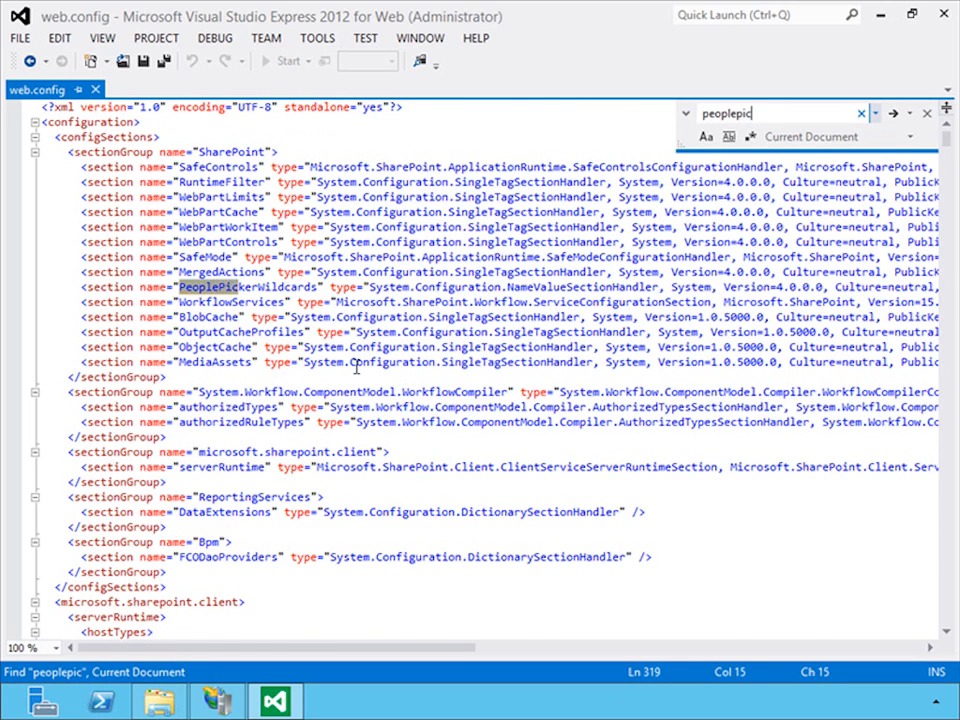
key("Return")
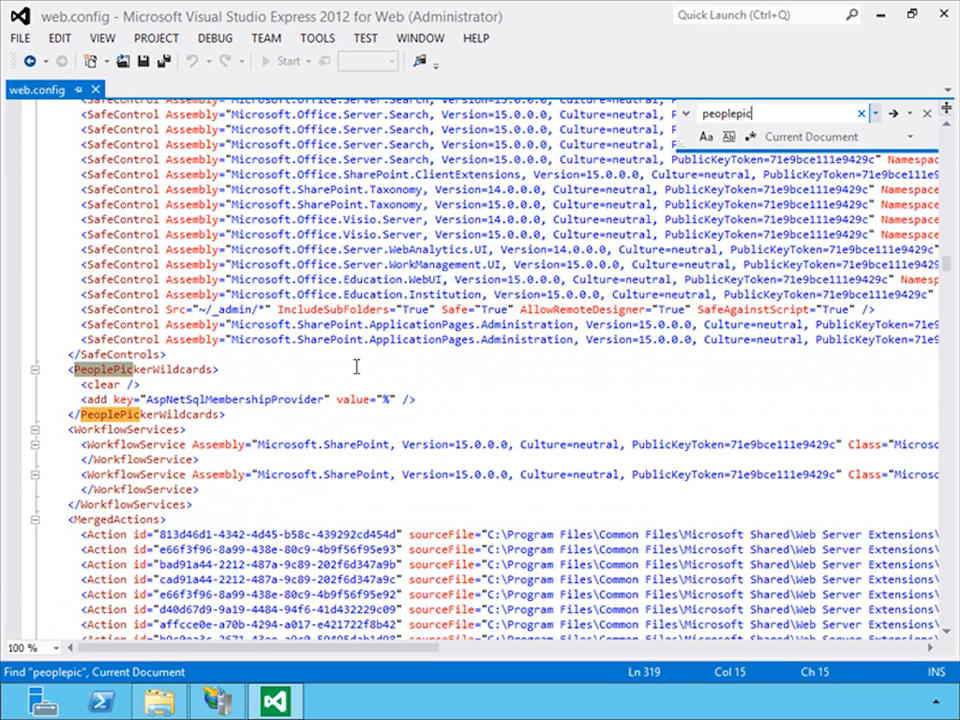
key("Escape")
- Change the PeoplePickerWildcards add entry's key to SharePointMembership, then save and close the Central Administration web.config and its folder
double_click(258, 399)
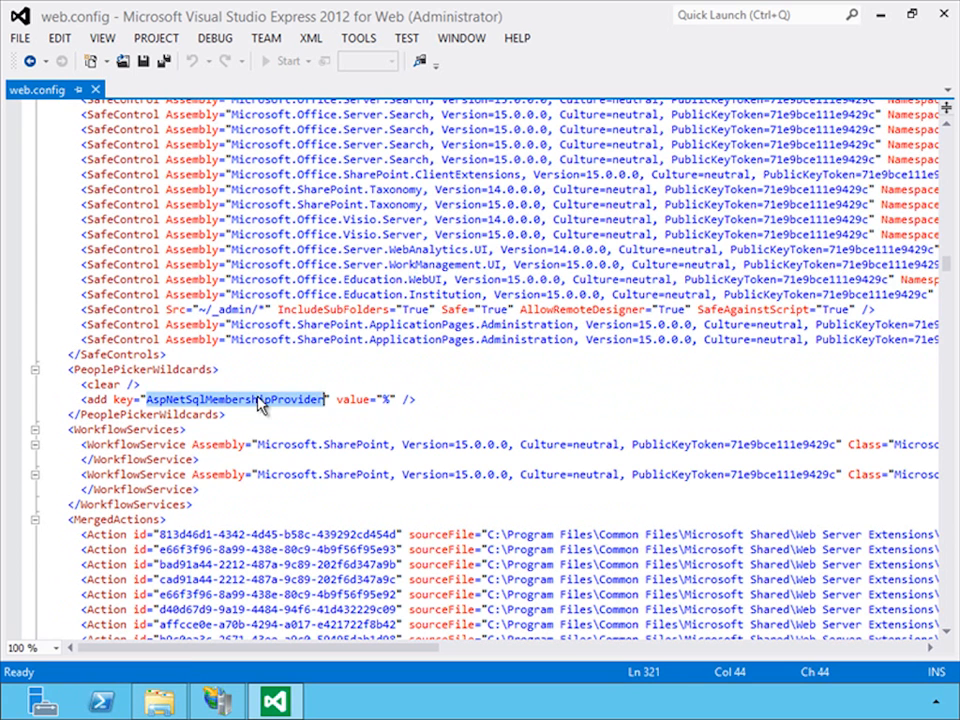
type("SharePointMember")
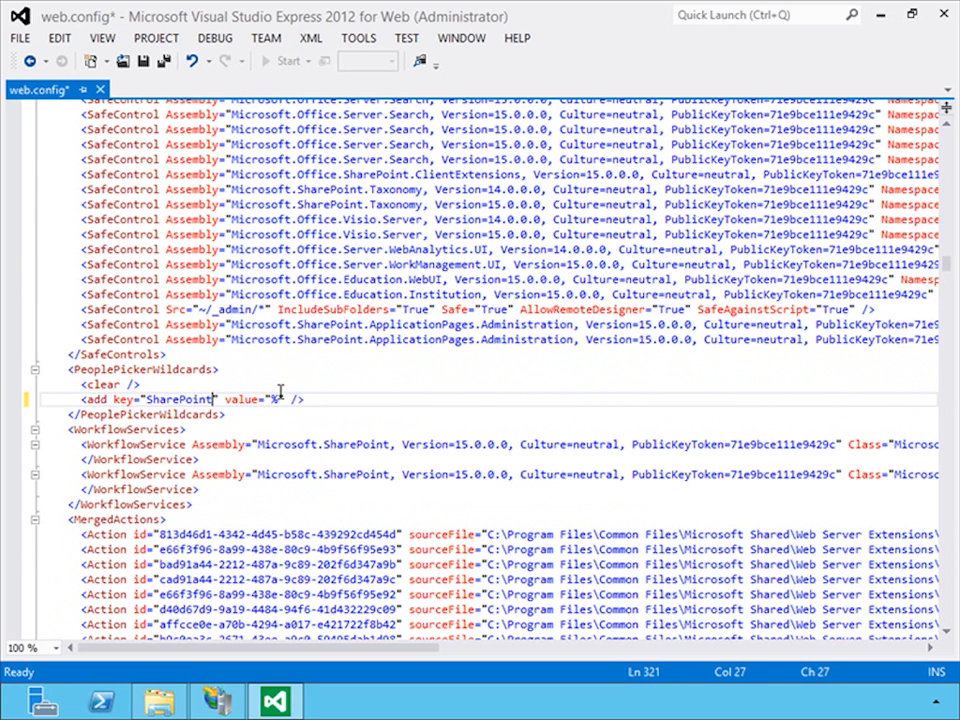
type("ship")
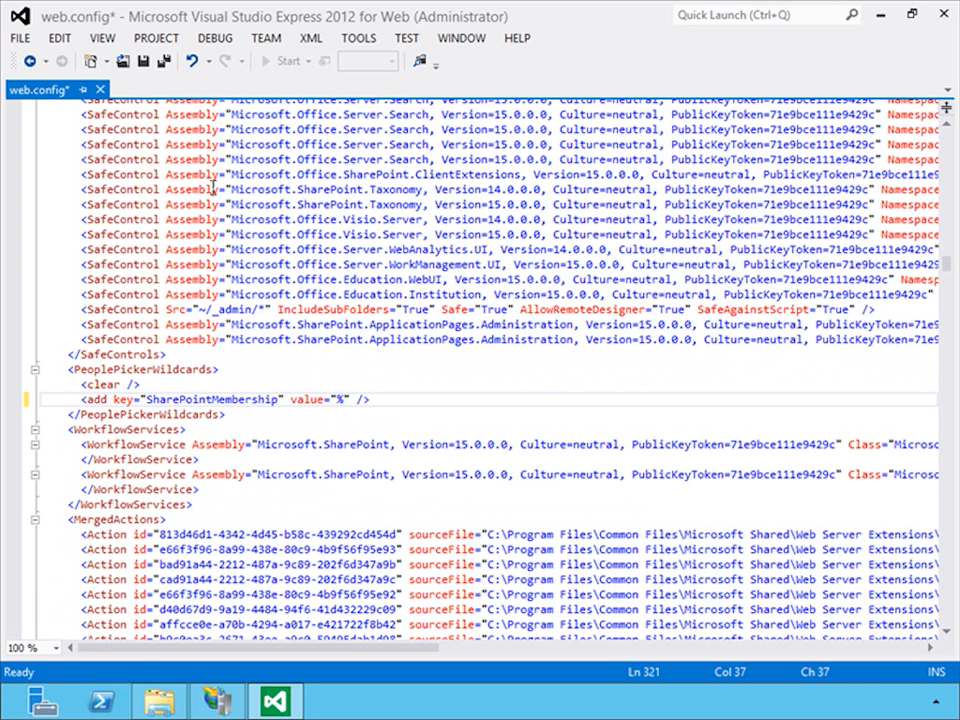
left_click(145, 62)
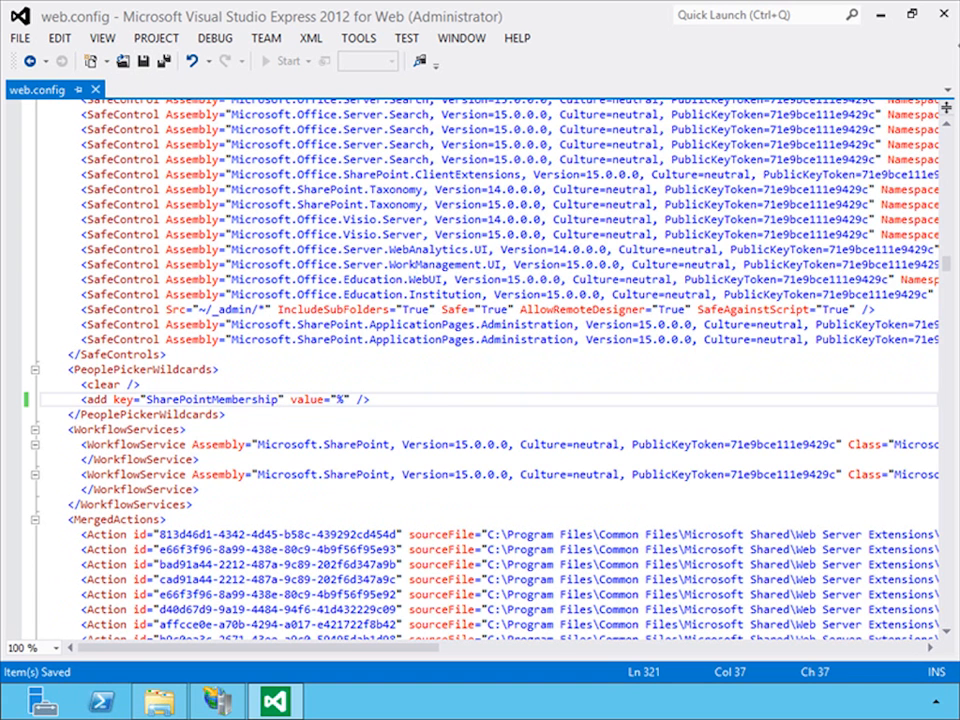
left_click(946, 14)
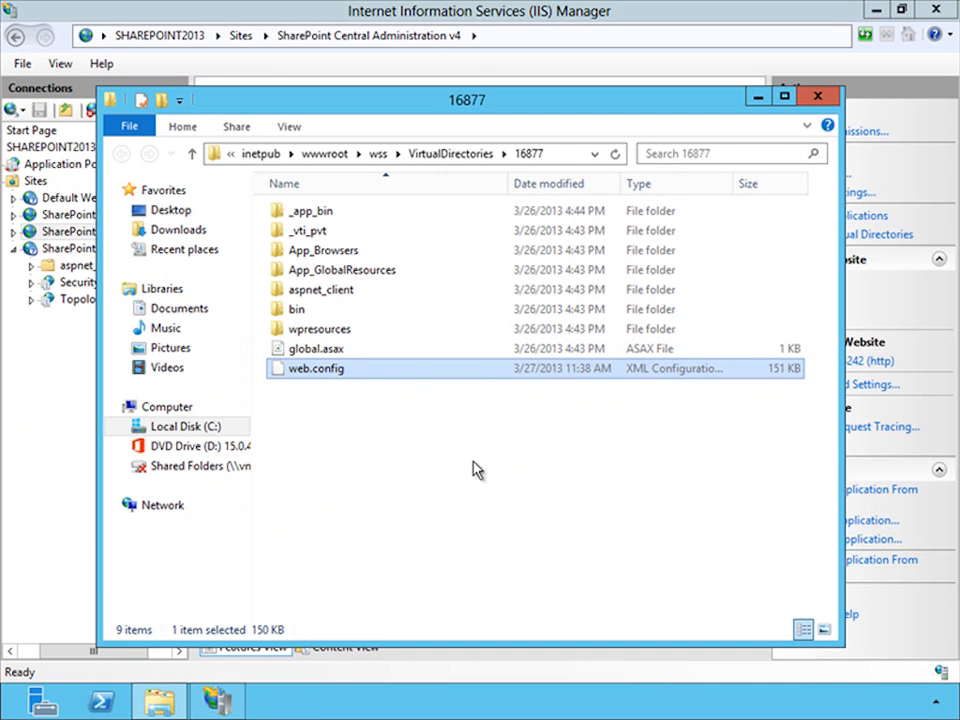
left_click(816, 97)
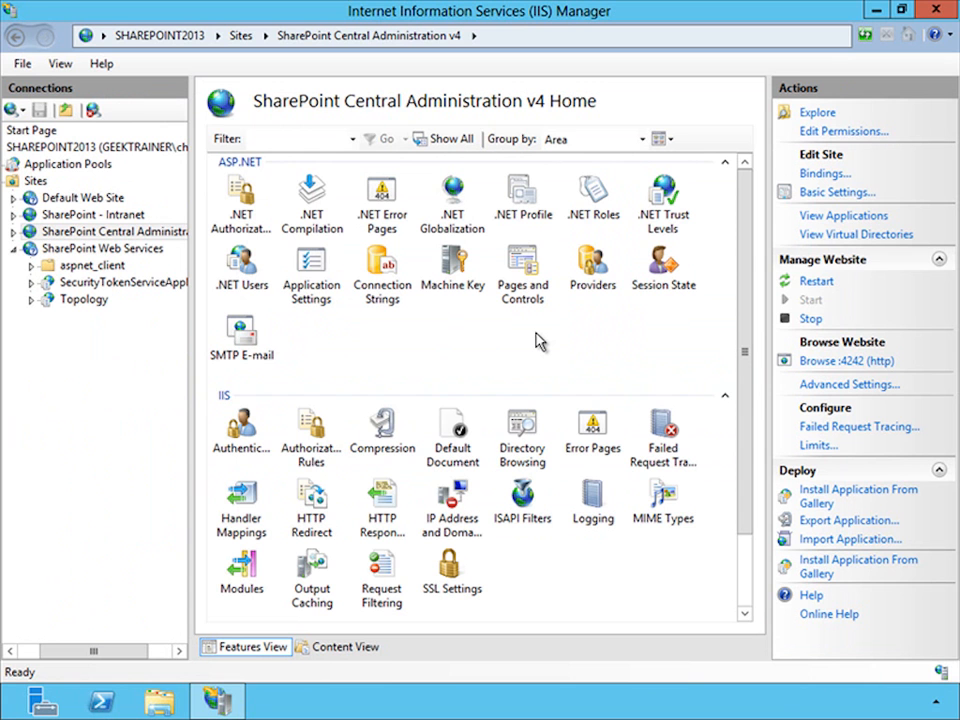
- Open SharePoint 2013 Central Administration and go to the management page for web applications
key("super")
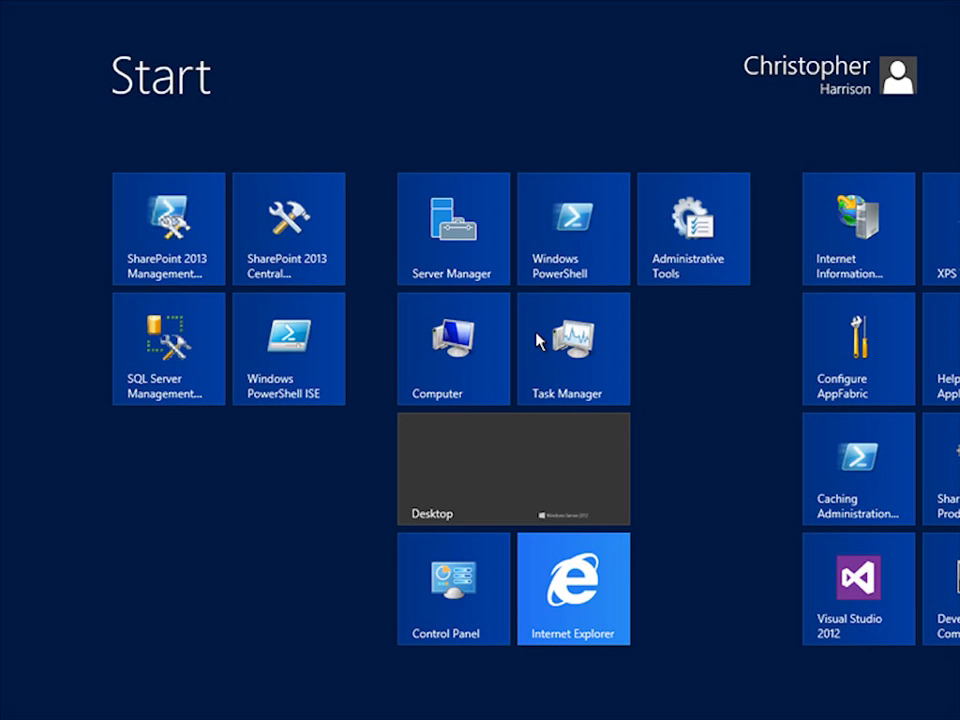
type("cen")
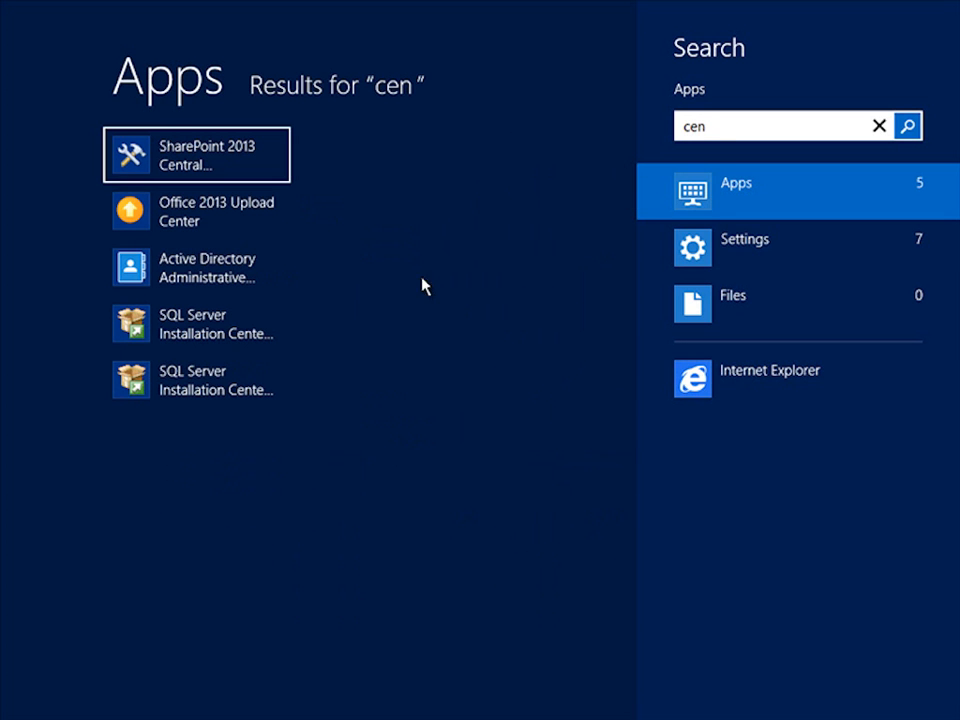
left_click(276, 176)
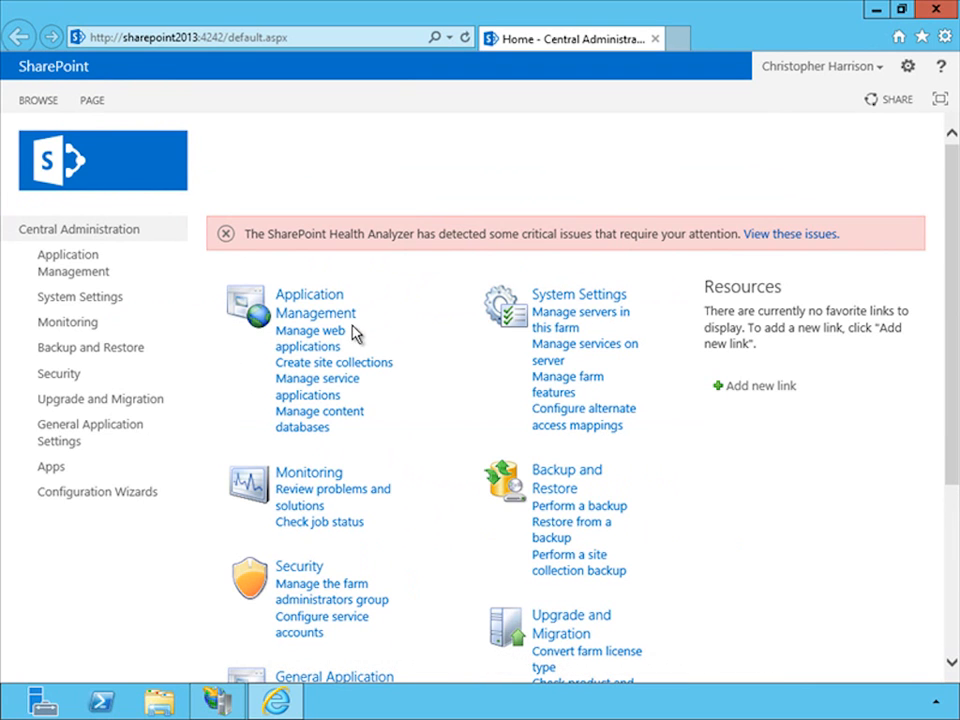
left_click(326, 335)
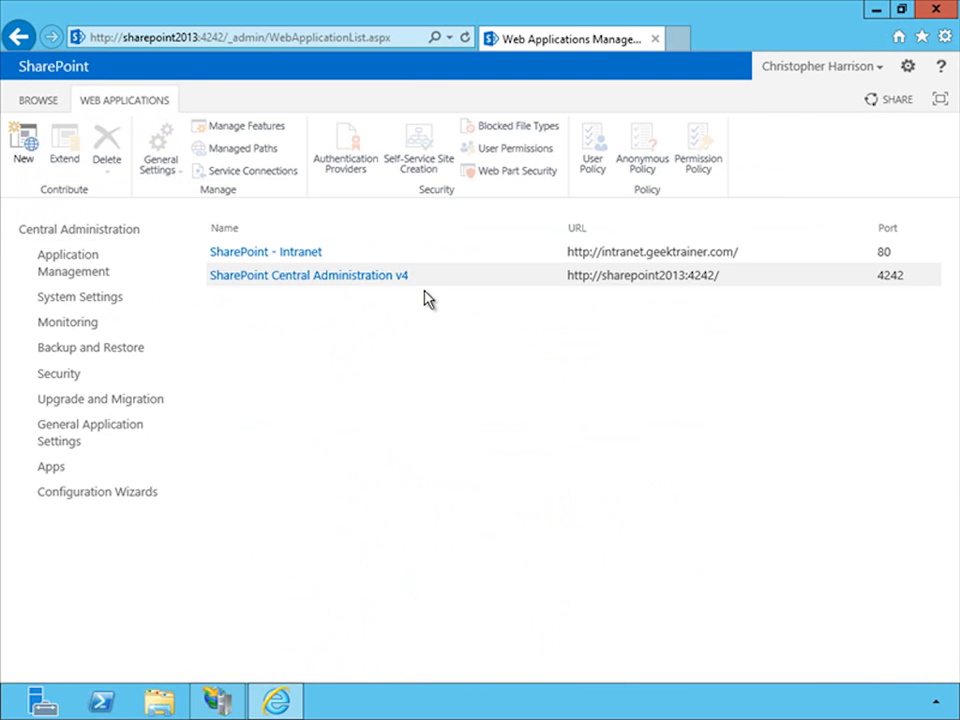
- Open the authentication settings of the Default zone for the SharePoint - Intranet web application
left_click(365, 259)
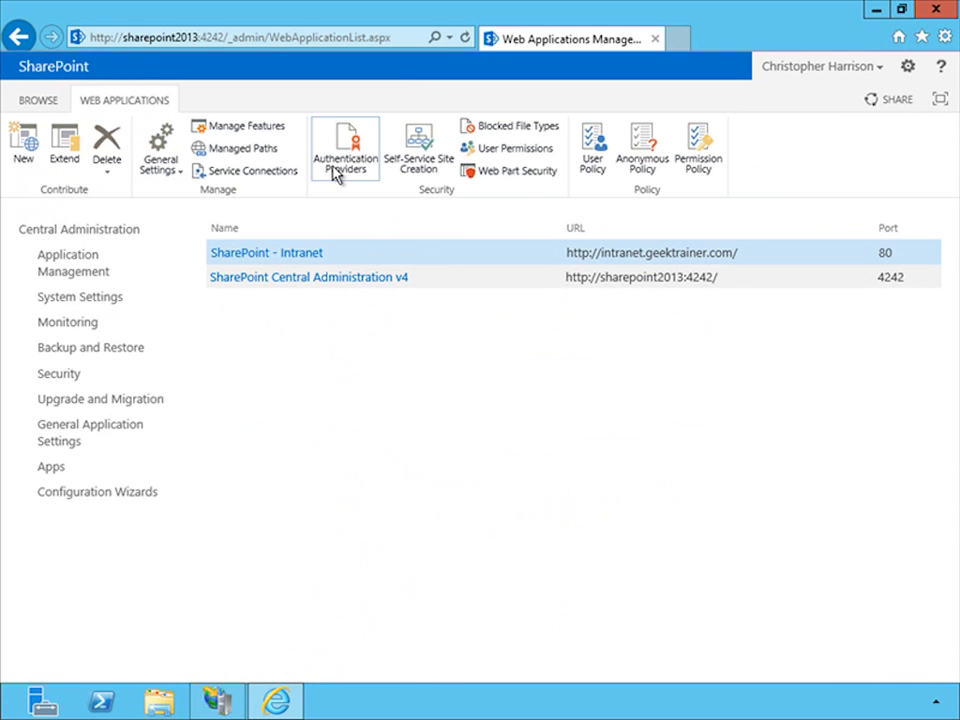
left_click(336, 175)
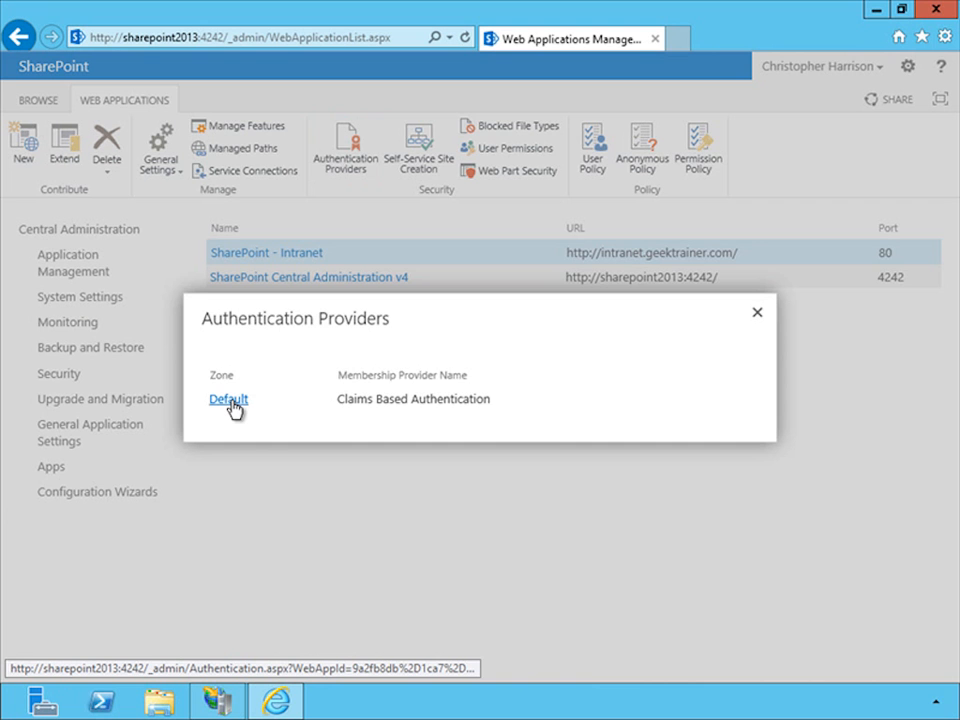
left_click(229, 400)
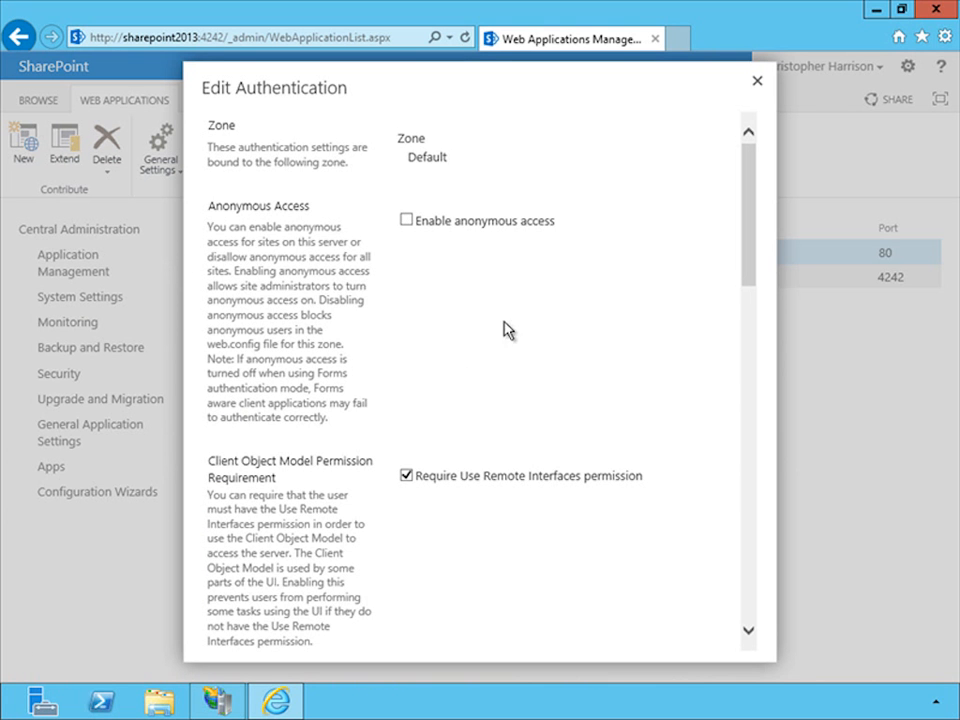
- Enable Forms Based Authentication with membership provider SharePointMembership and role manager SharePointRoles, save it, and close the authentication providers
left_click_drag(743, 252, 735, 375)
left_click(407, 378)
left_click(465, 418)
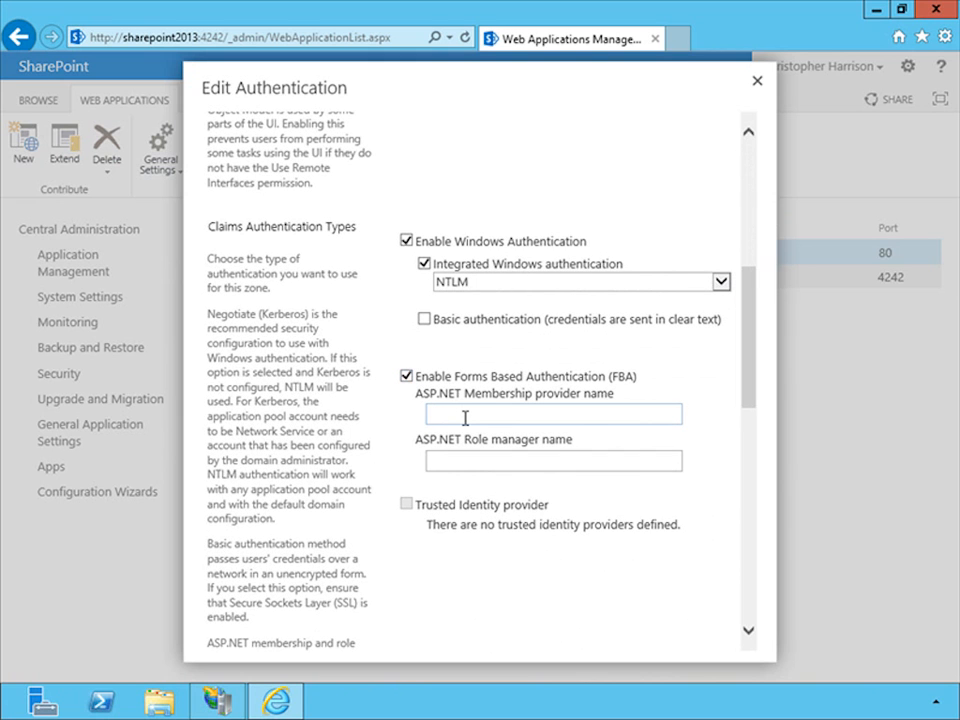
type("SharePointMembership")
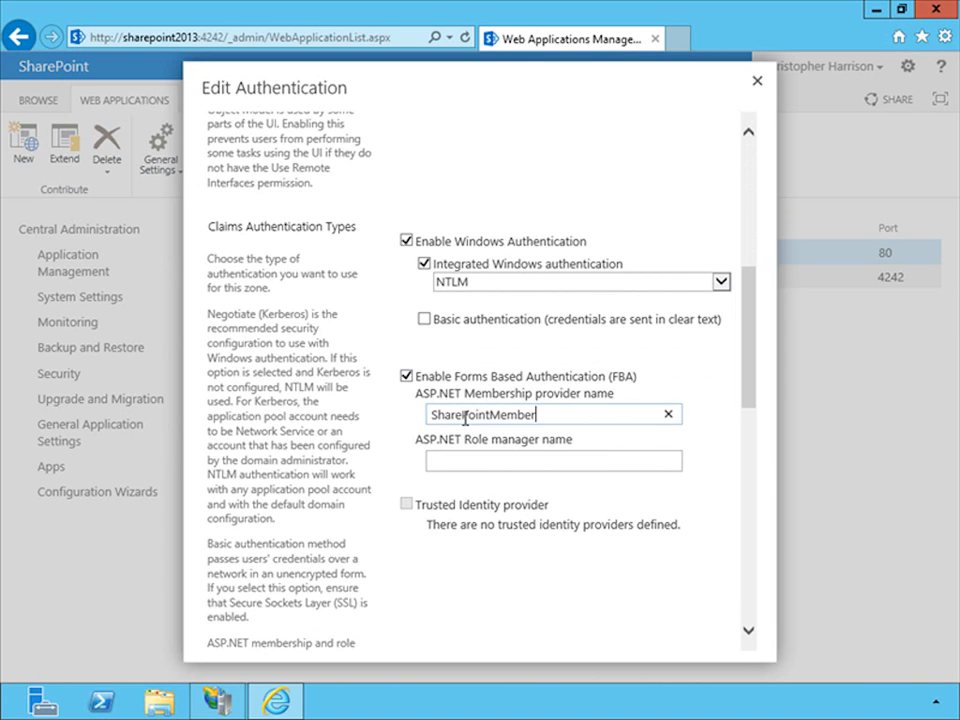
left_click(467, 461)
type("SharePointRoles")
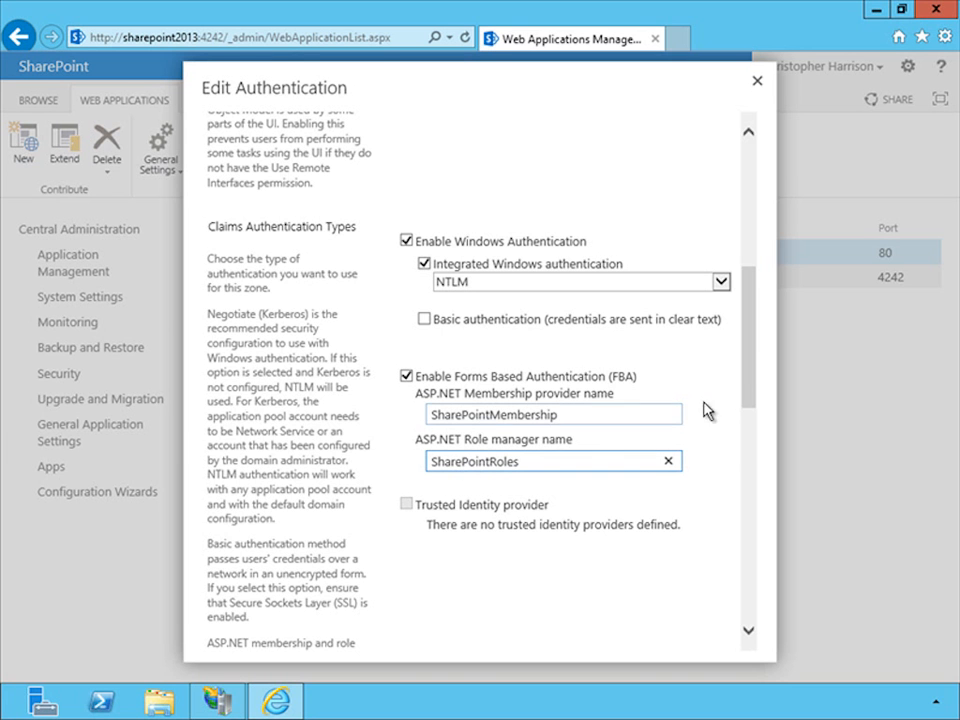
left_click_drag(754, 369, 746, 621)
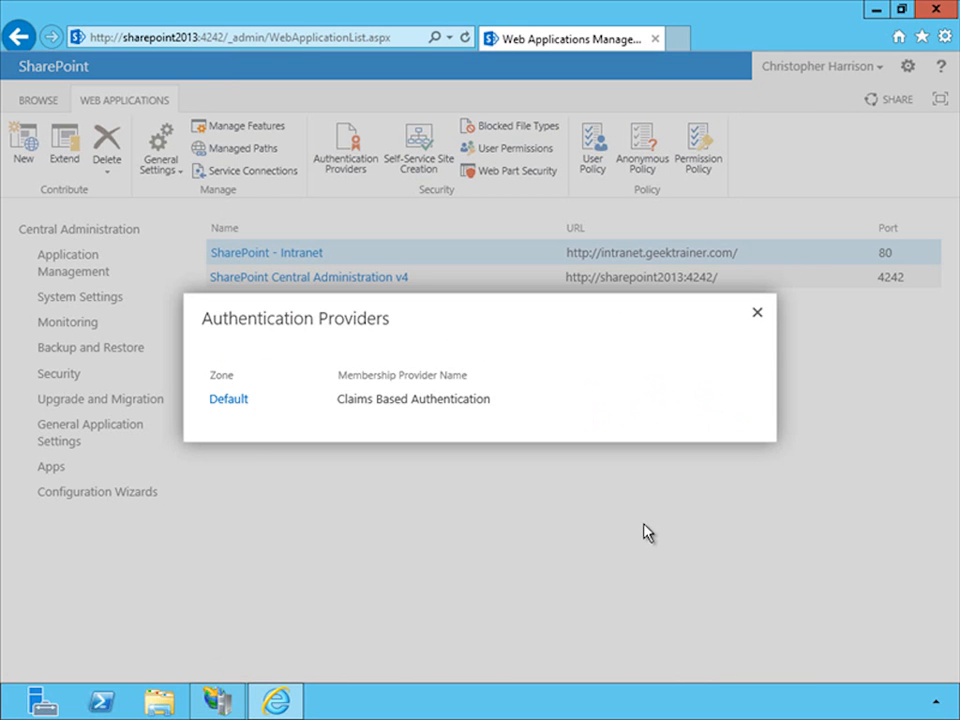
left_click(758, 315)
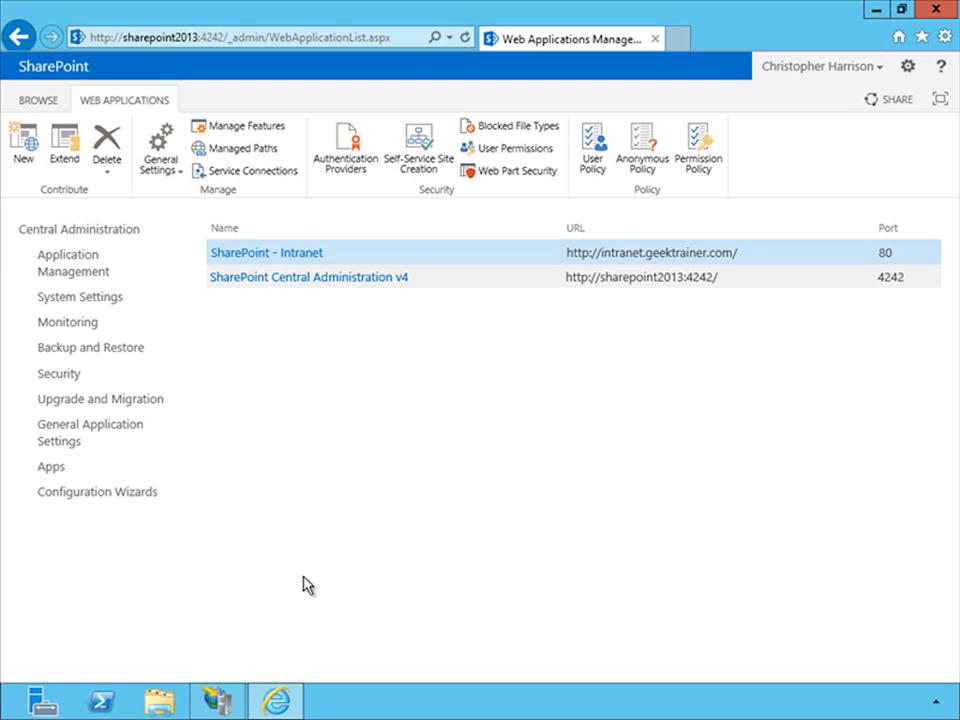
- Switch to IIS Manager and set the default .NET Roles provider of the SharePoint - Intranet site to SharePointRoles
left_click(218, 701)
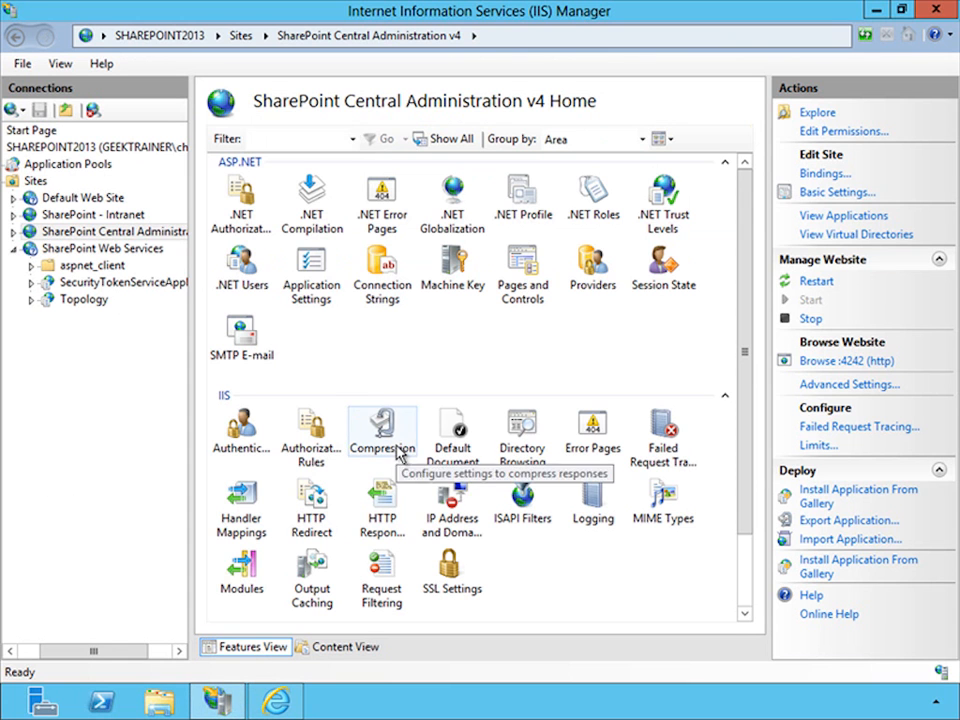
left_click(127, 216)
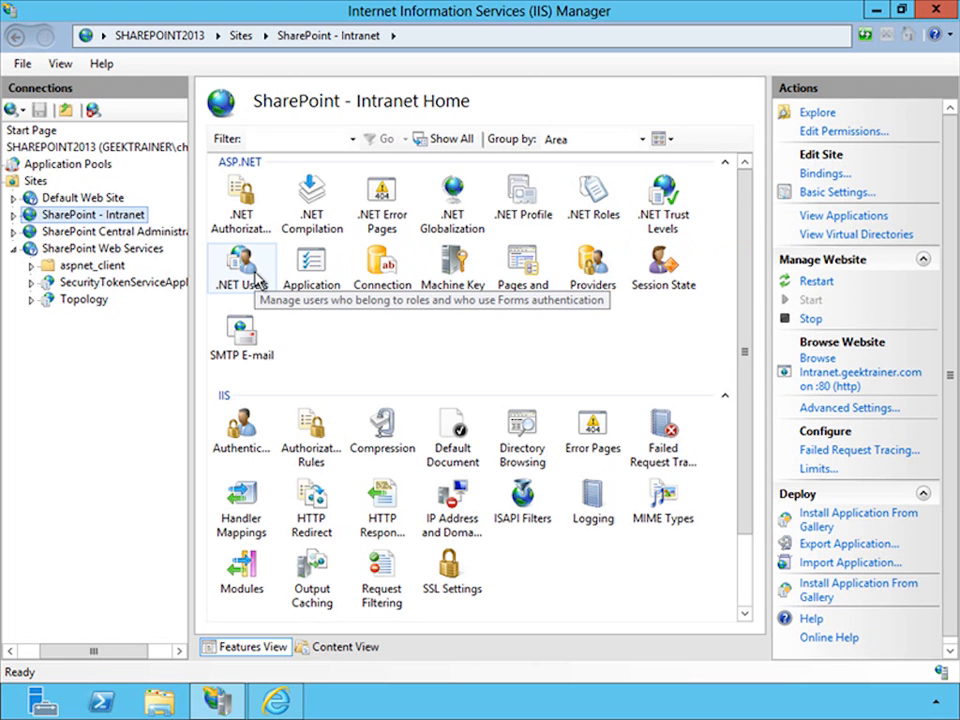
left_click(578, 197)
double_click(578, 197)
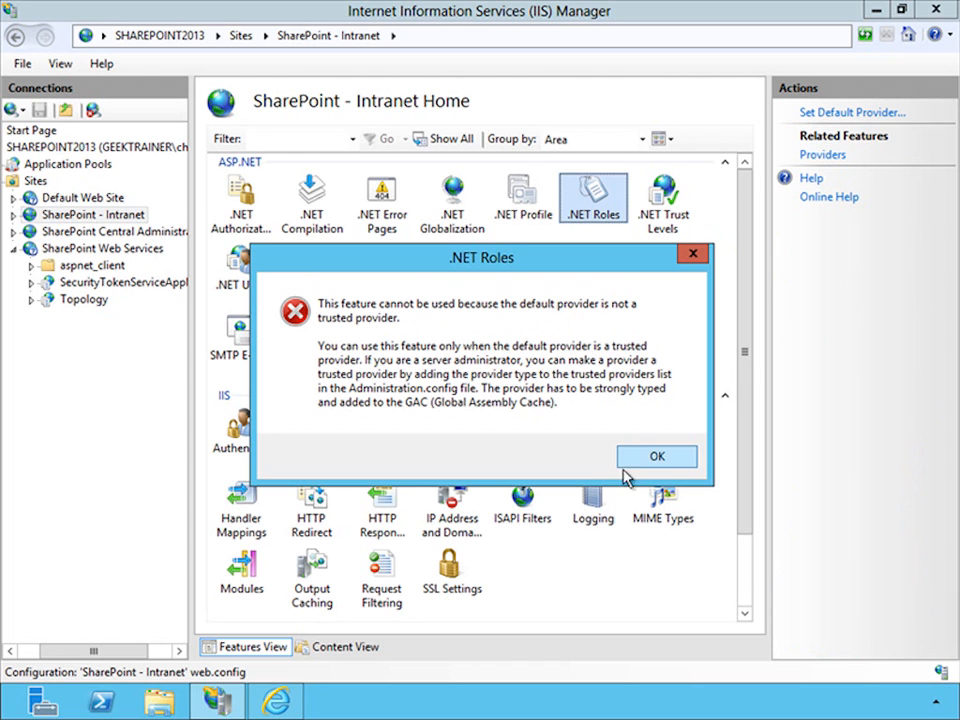
left_click(657, 457)
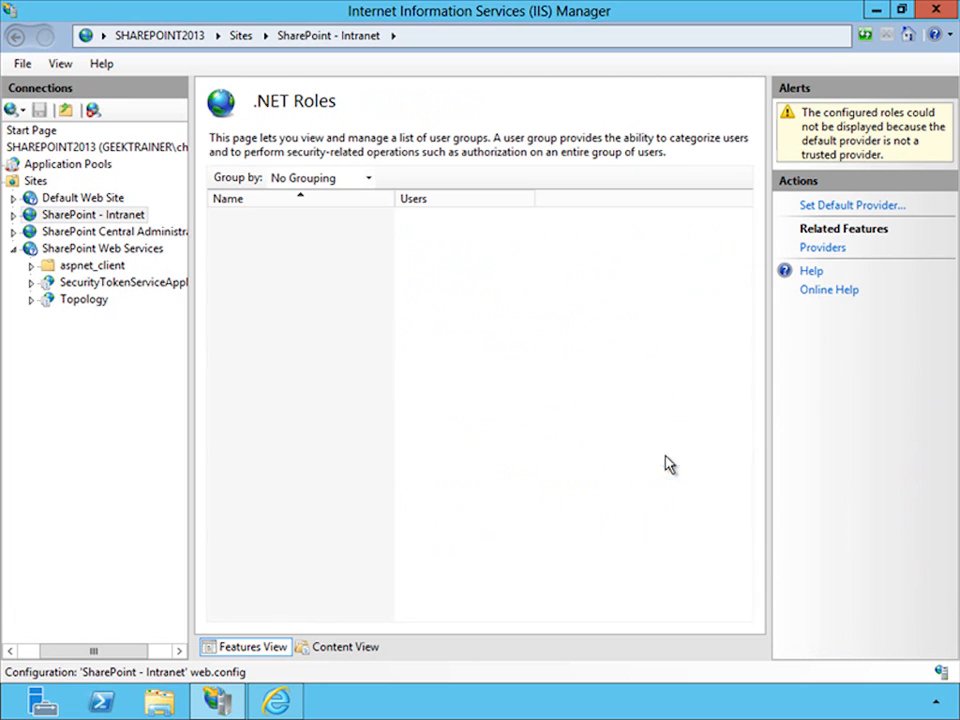
left_click(845, 207)
left_click(626, 348)
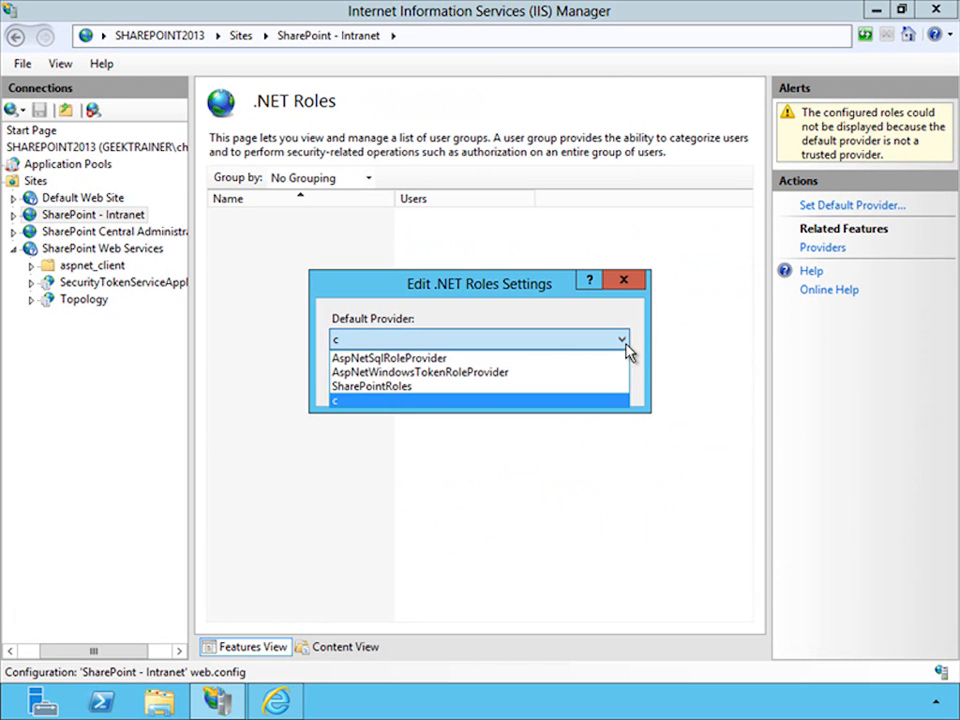
left_click(416, 387)
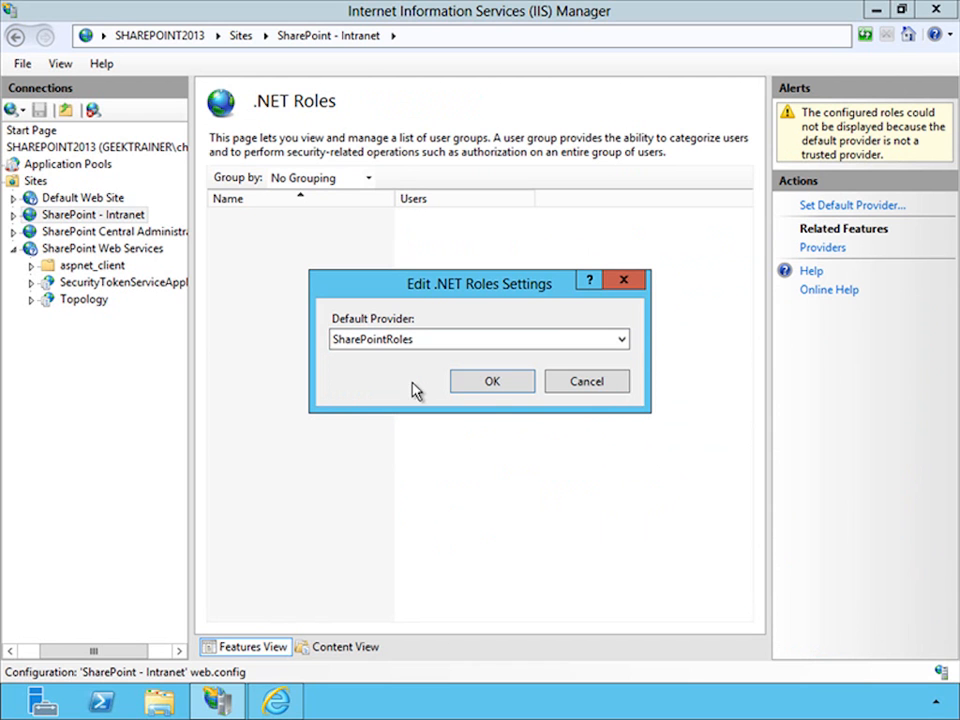
left_click(481, 390)
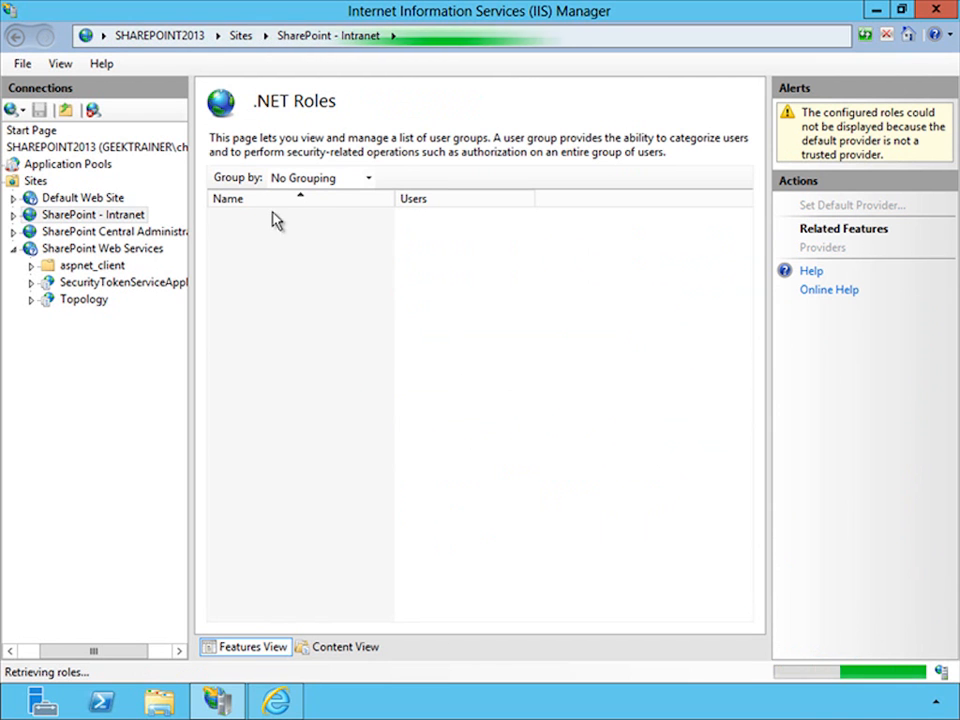
- Set the default .NET Users provider of the SharePoint - Intranet site to SharePointMembership
left_click(140, 218)
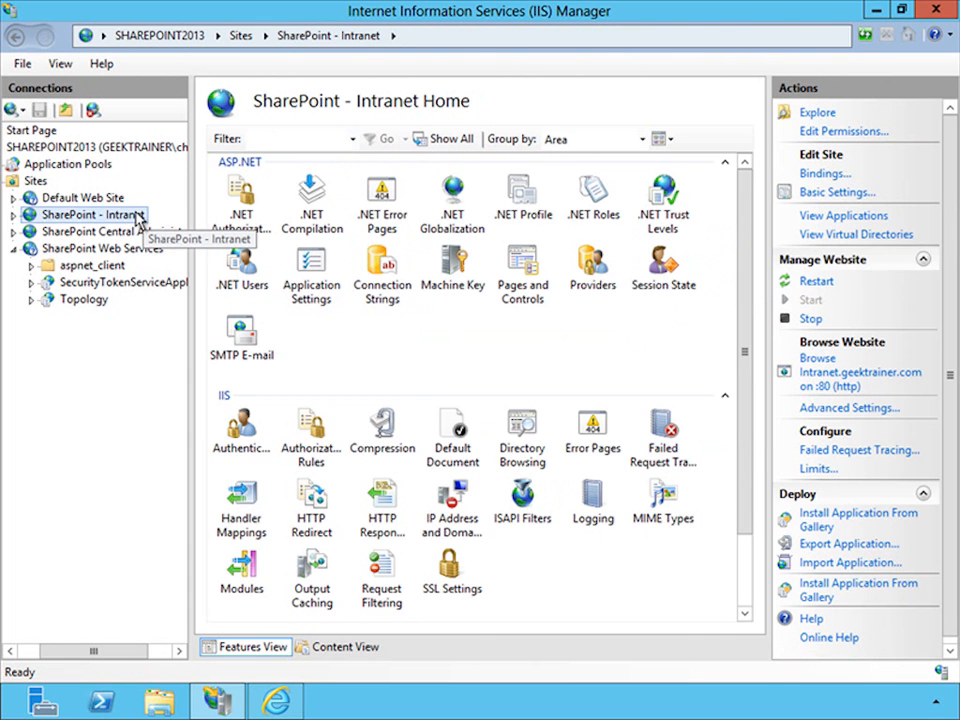
double_click(241, 262)
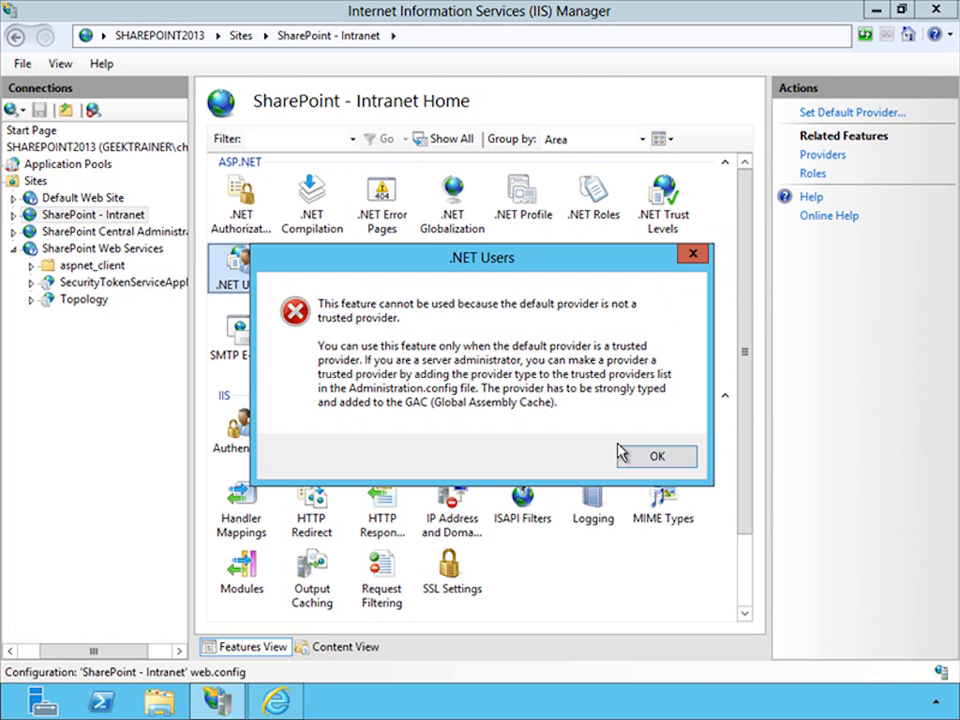
left_click(632, 458)
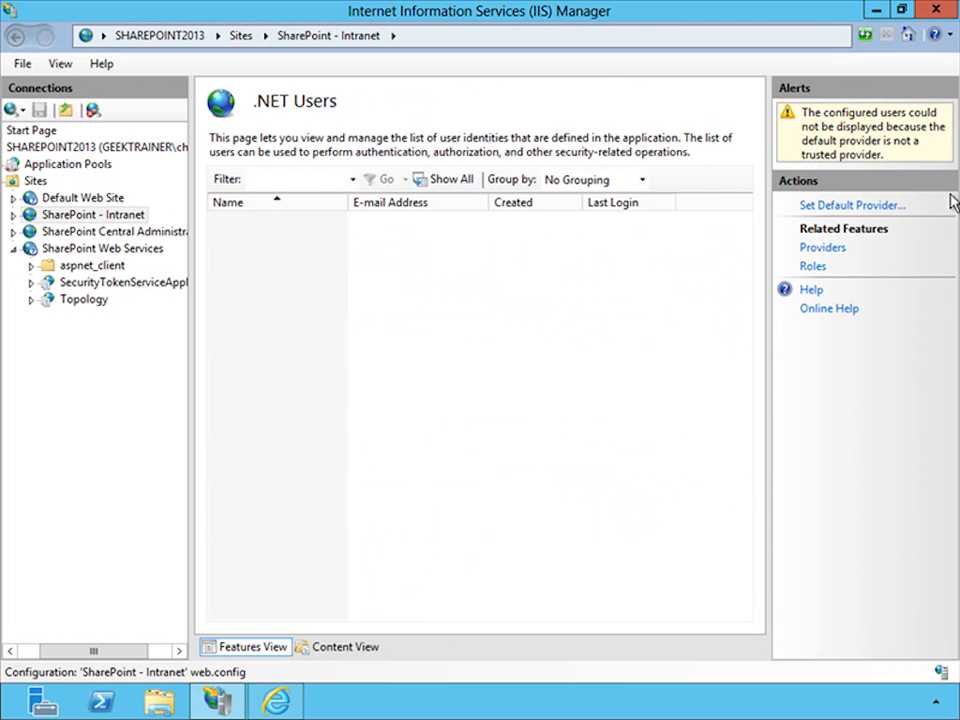
left_click(849, 205)
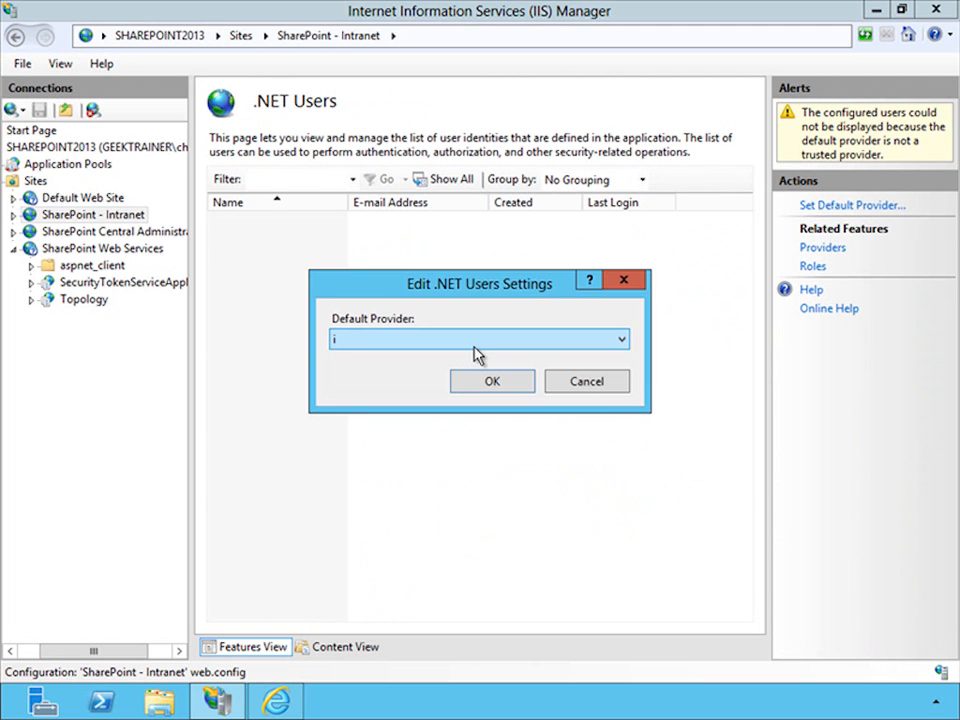
left_click(476, 342)
left_click(400, 373)
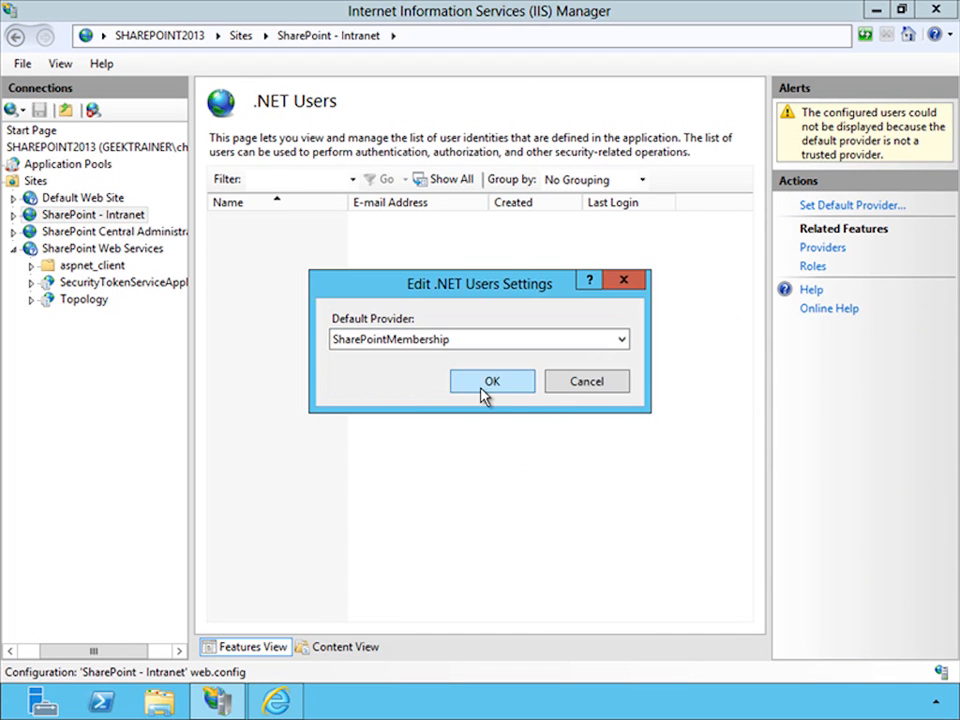
left_click(481, 389)
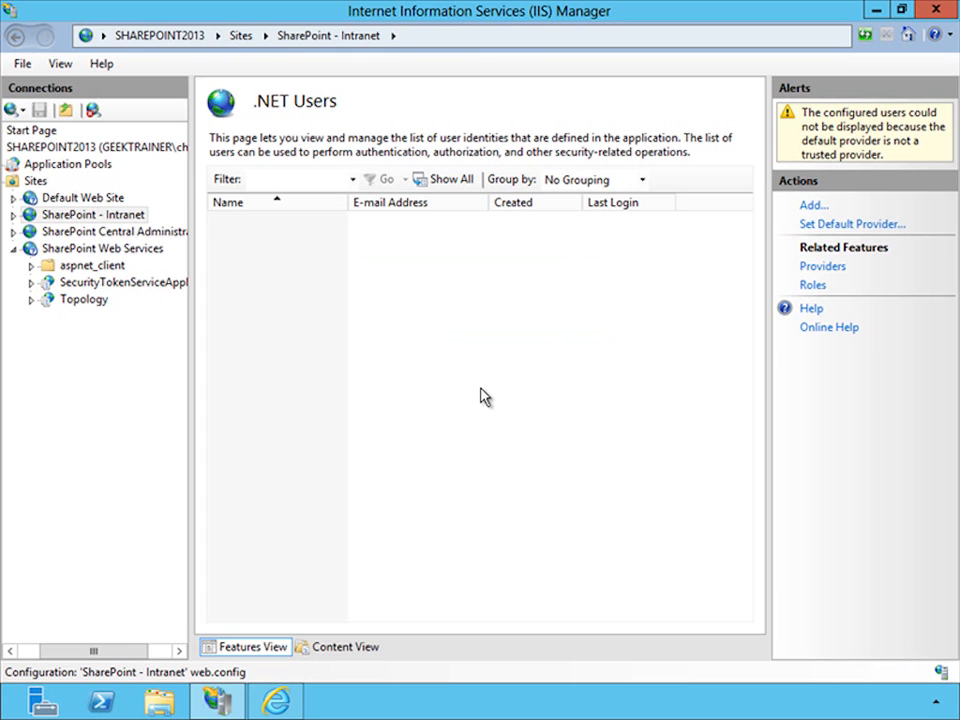
- Start a new .NET user for the SharePoint - Intranet site with user name PublicUser and fill in the user's e-mail
right_click(321, 348)
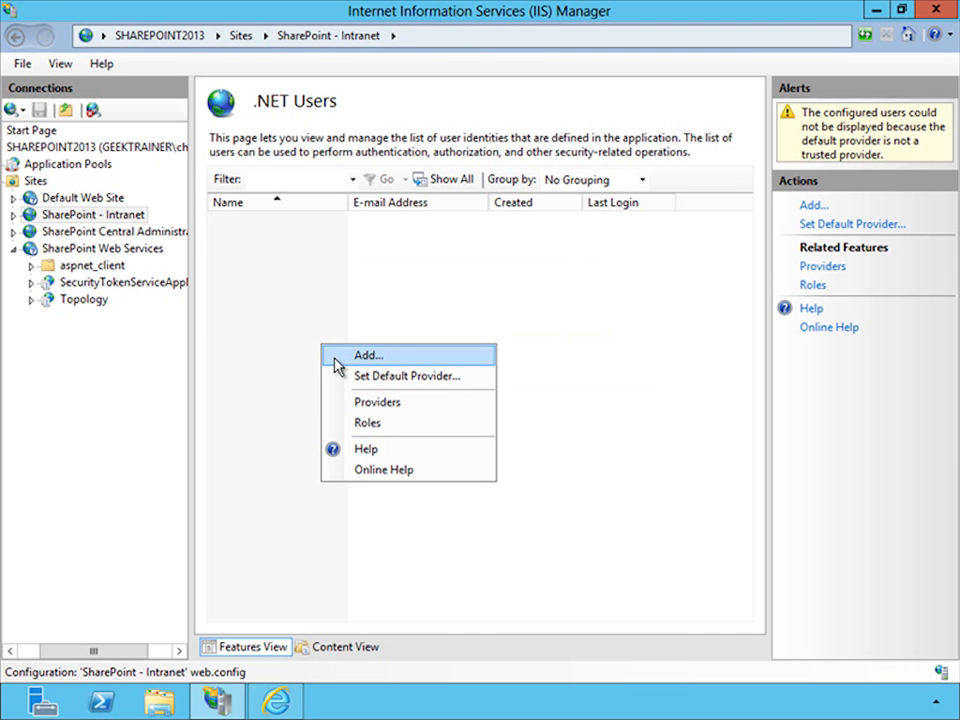
left_click(337, 362)
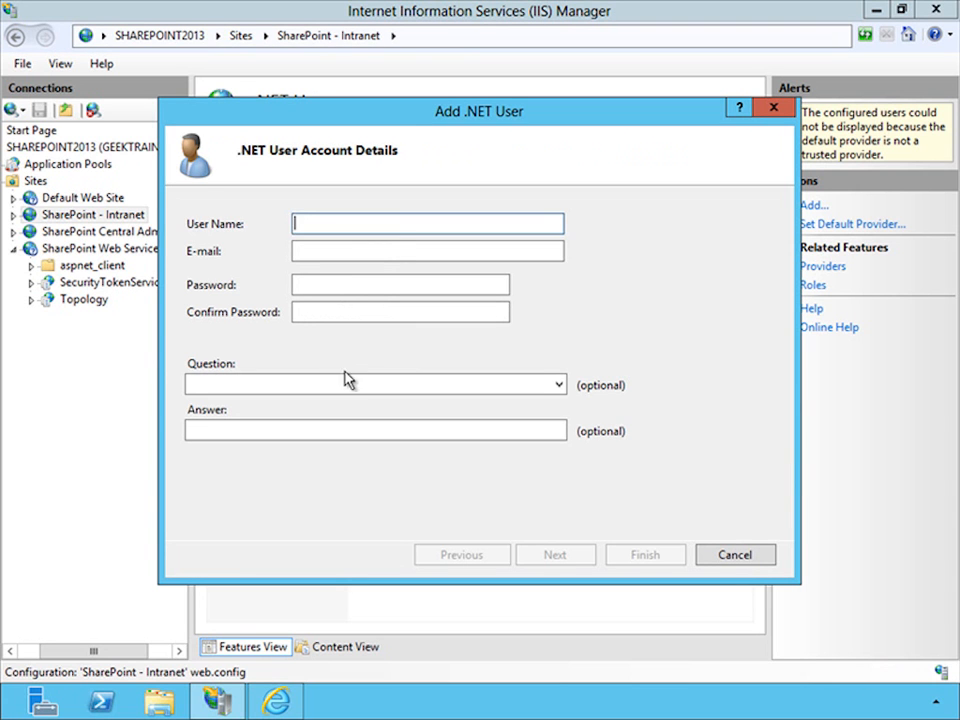
type("PublicUser")
key("Tab")
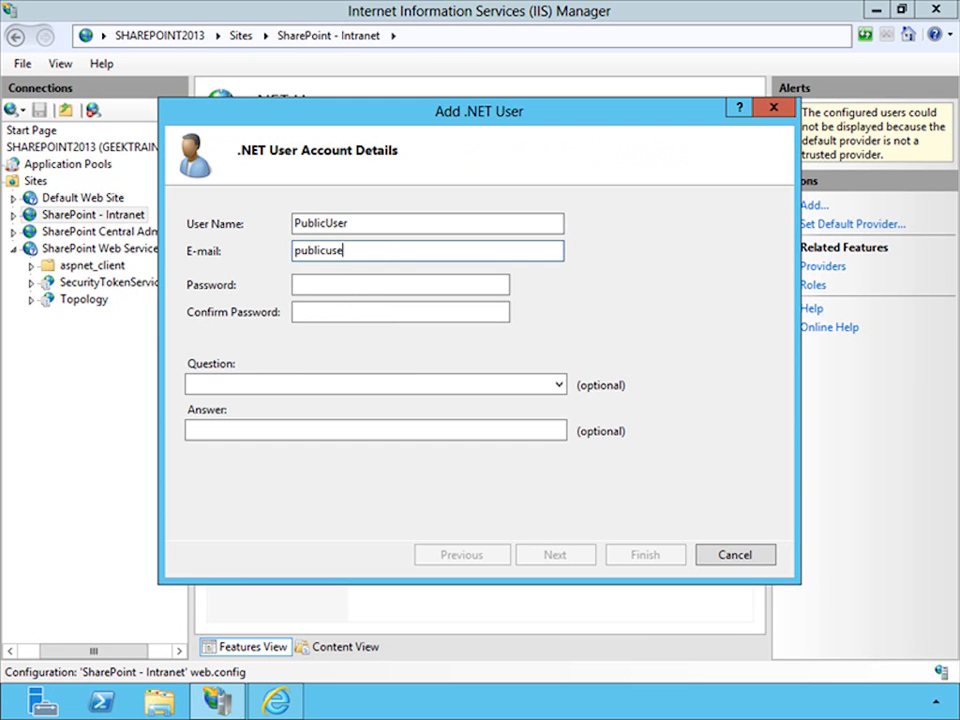
- Enter and confirm the account password for PublicUser, and finish creating the user without assigning roles
key("Tab")
type("Pa$$w0rd")
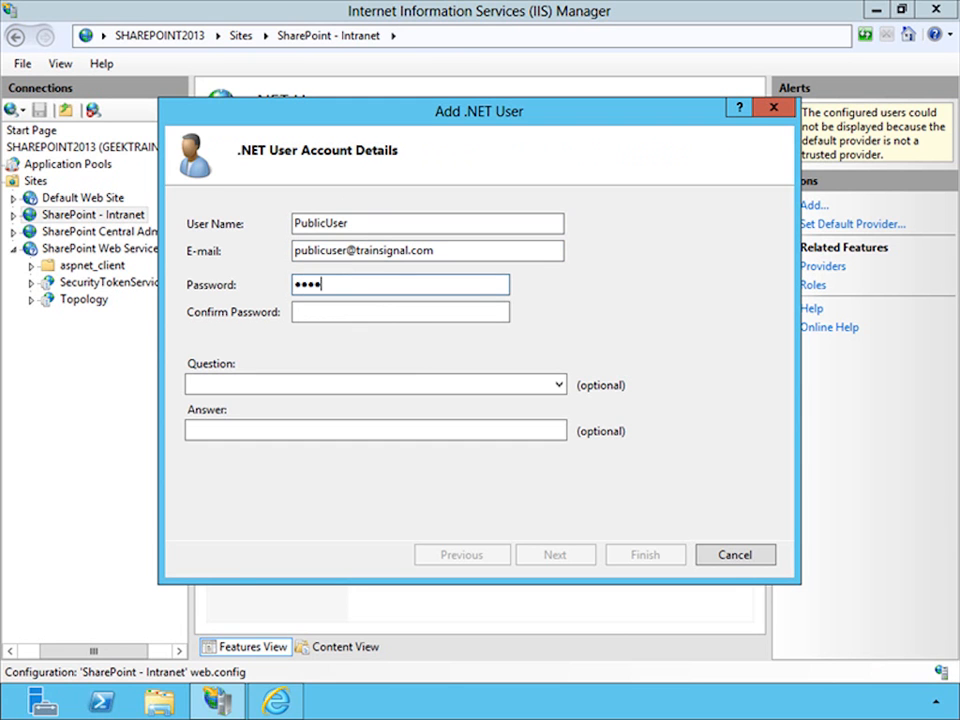
key("Tab")
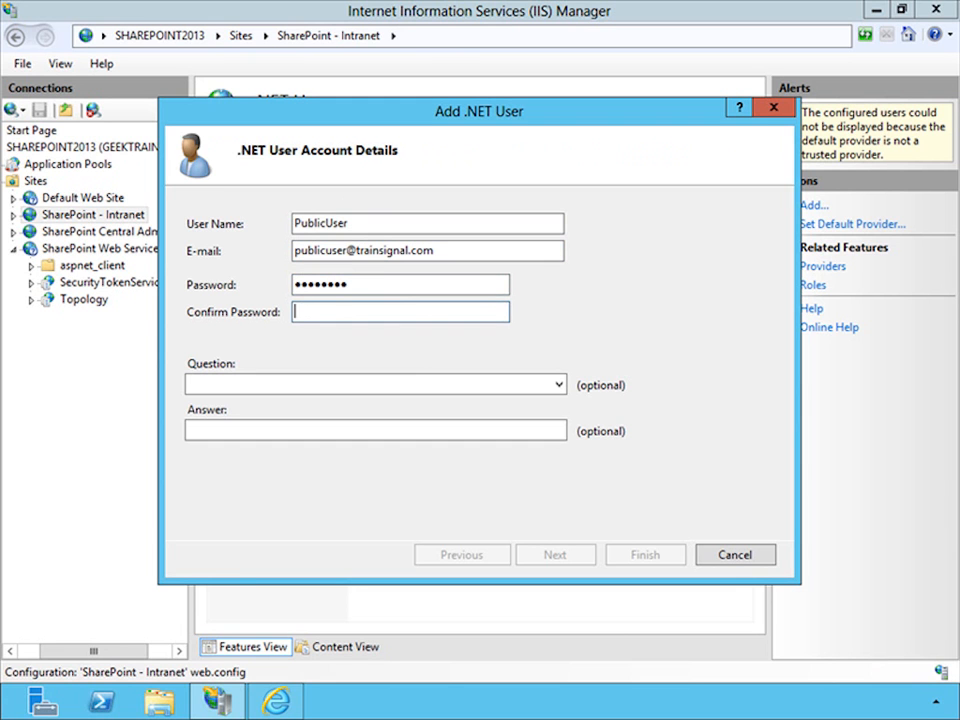
type("Pa$$w0rd")
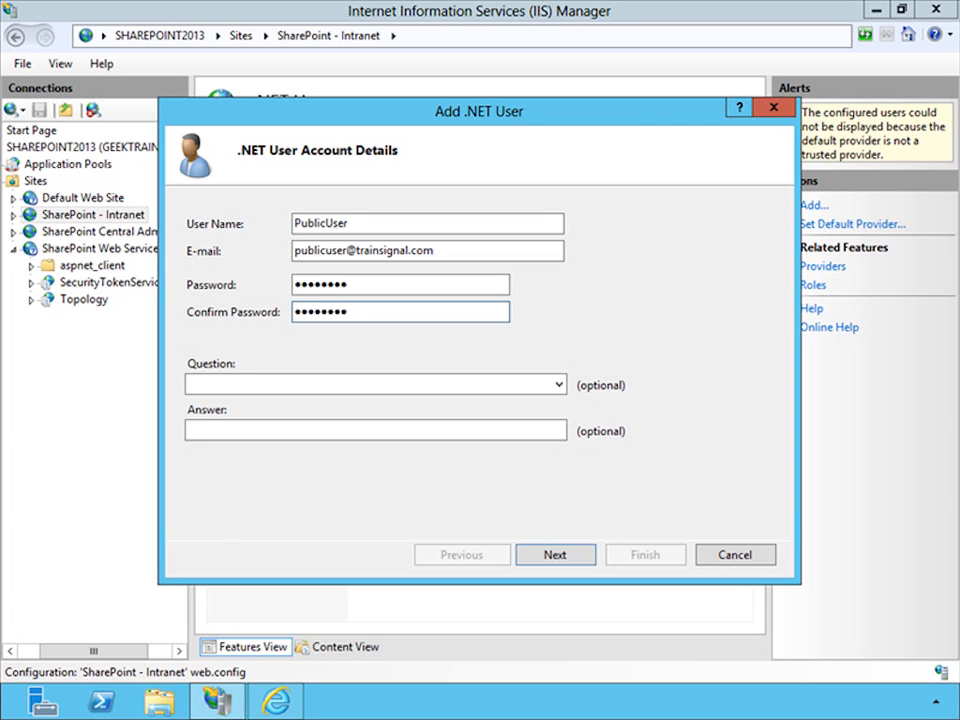
left_click(556, 558)
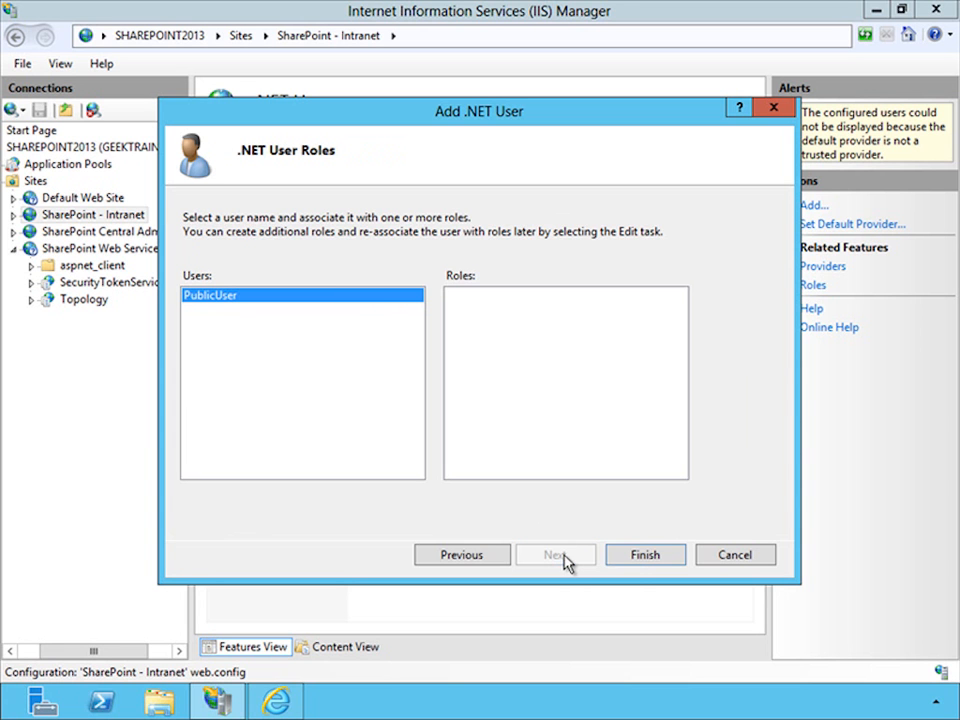
left_click(641, 560)
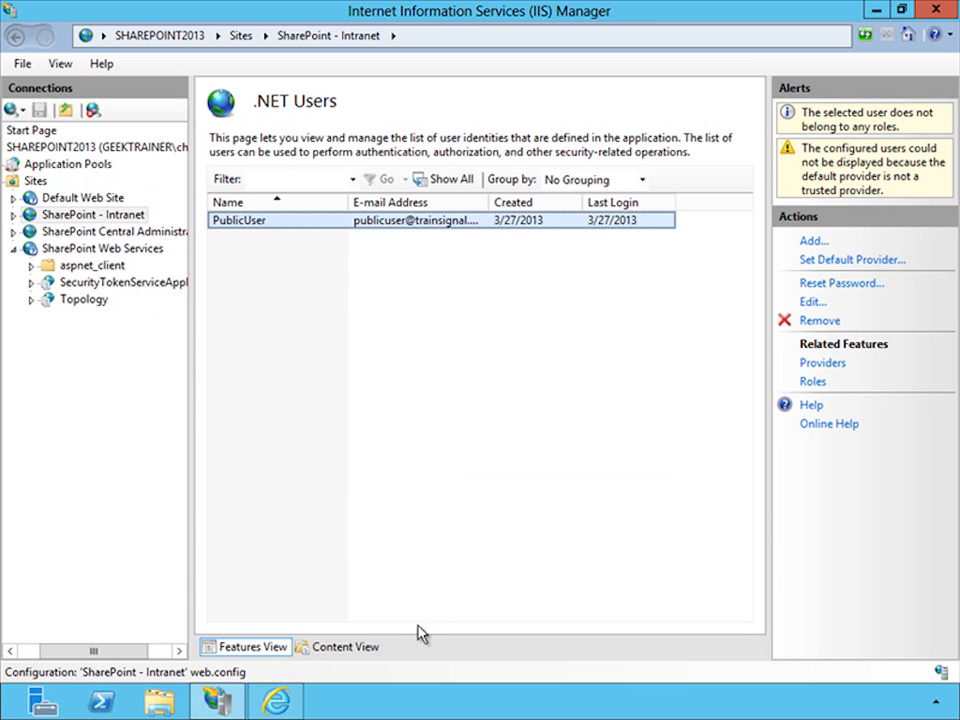
- Switch to Internet Explorer, open the intranet site in a new tab, and sign in with Windows Authentication
left_click(297, 703)
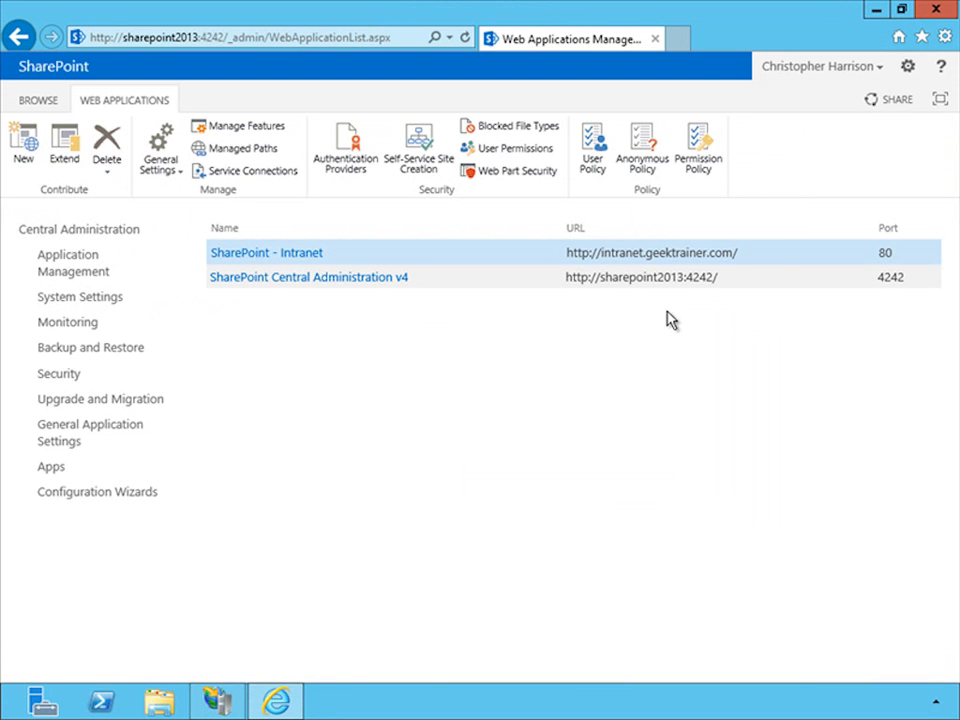
left_click(684, 44)
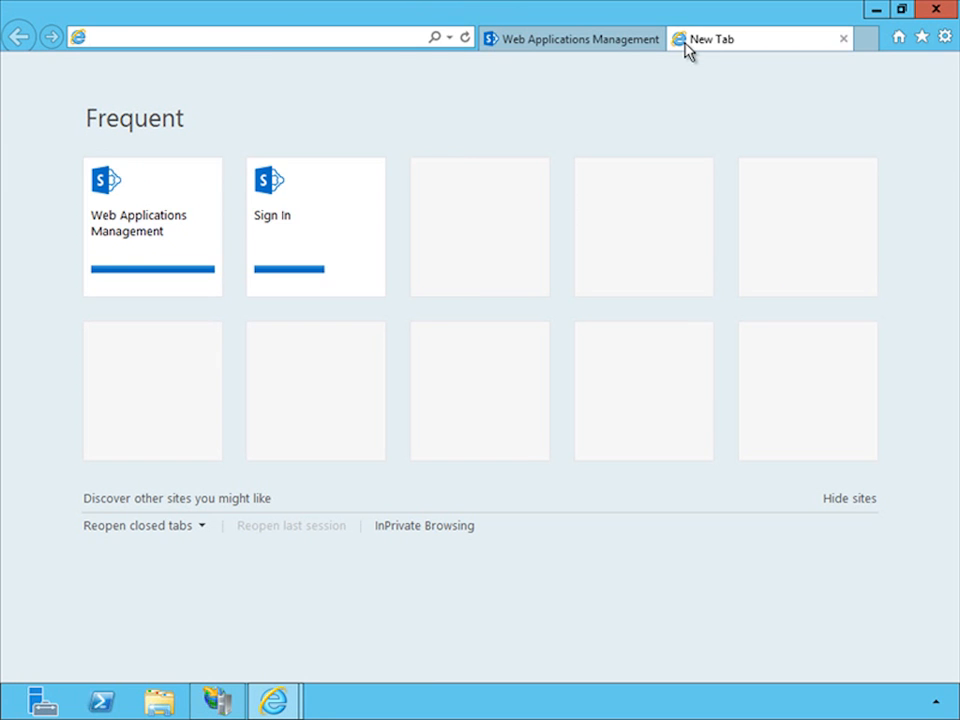
type("intra")
key("Return")
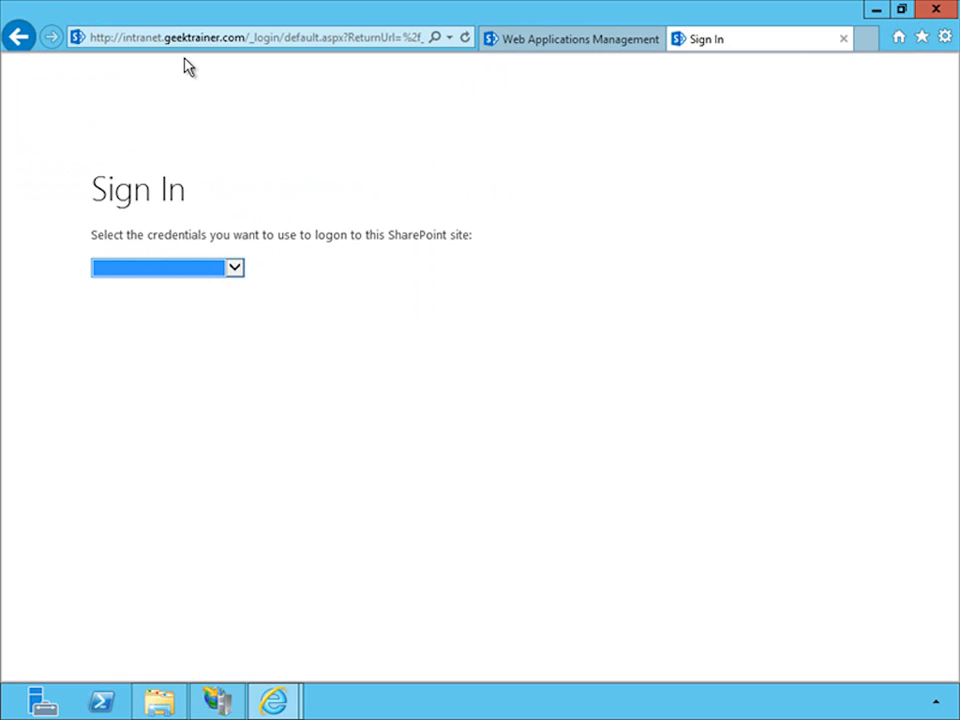
left_click(185, 272)
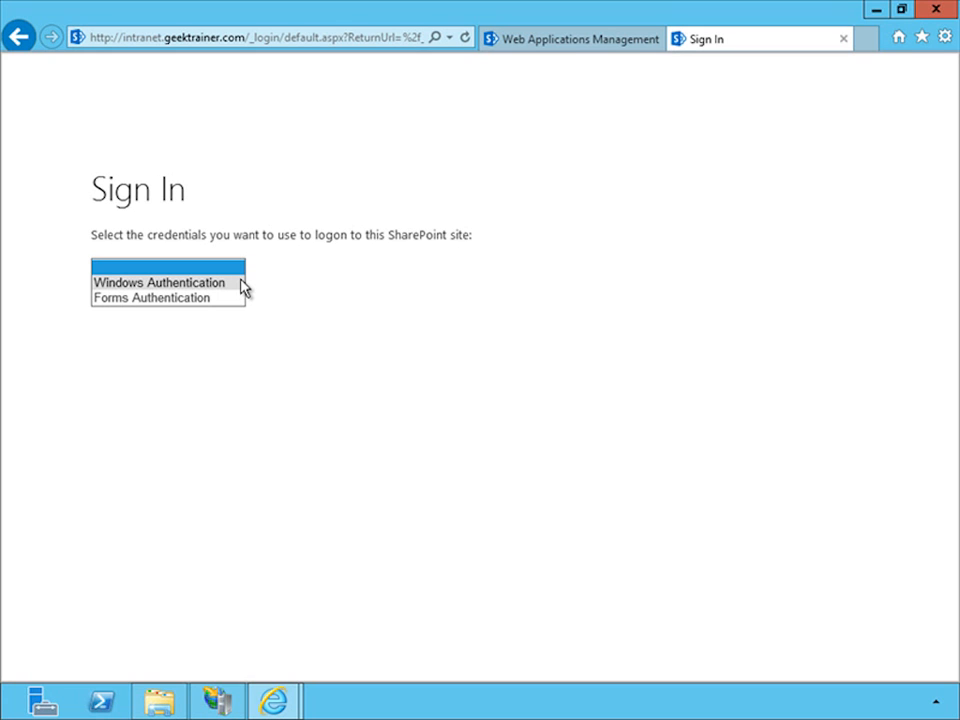
left_click(200, 283)
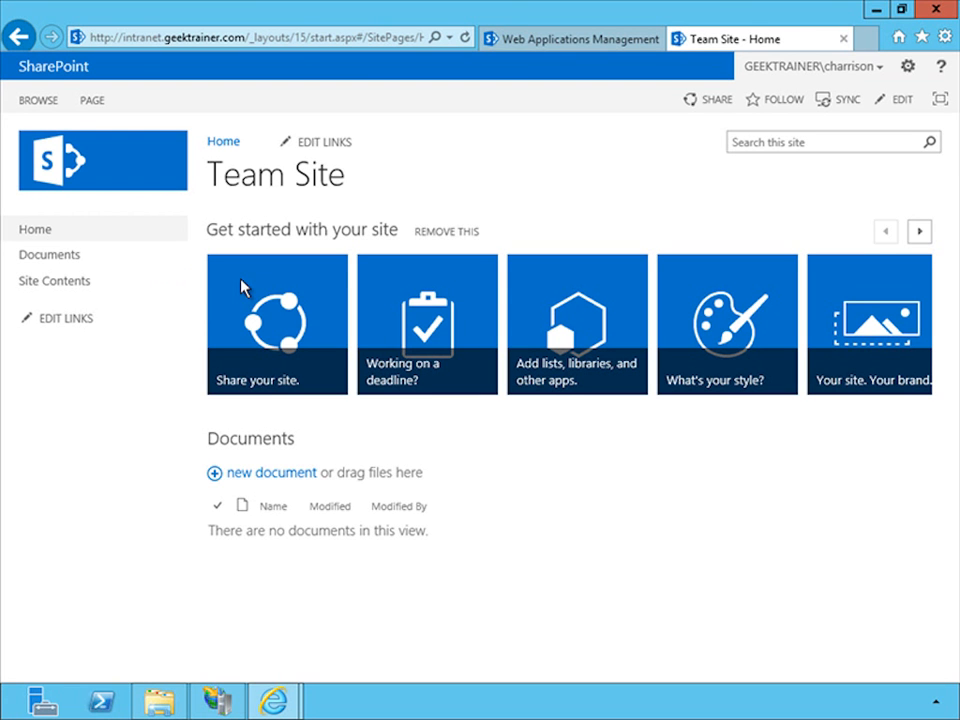
- Open the team site's People and groups settings and add PublicUser to the Team Site Members group
left_click(912, 67)
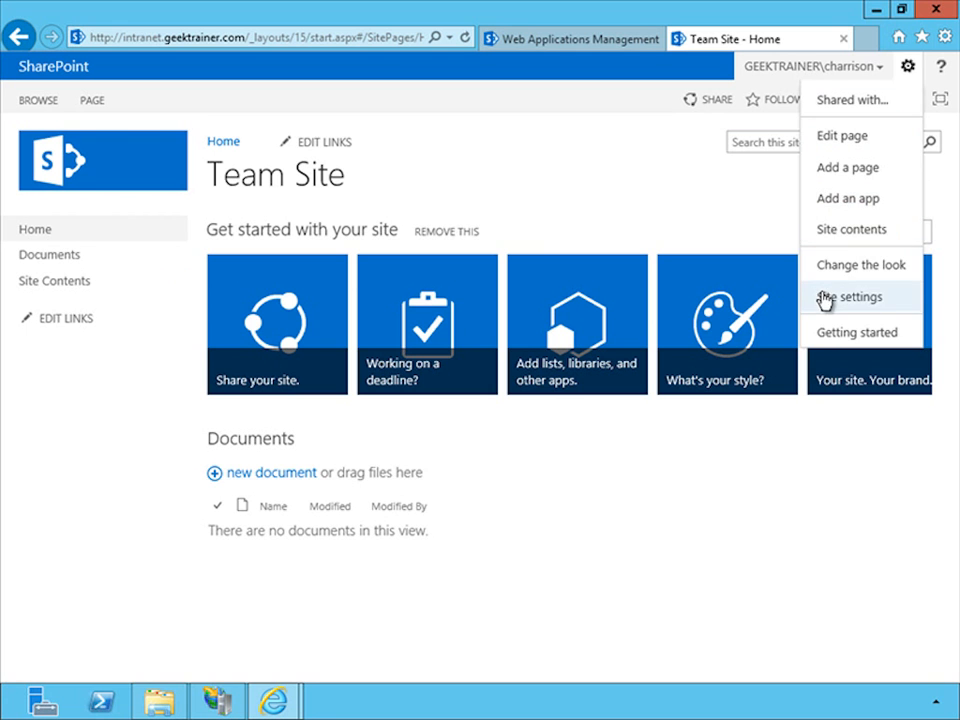
left_click(829, 297)
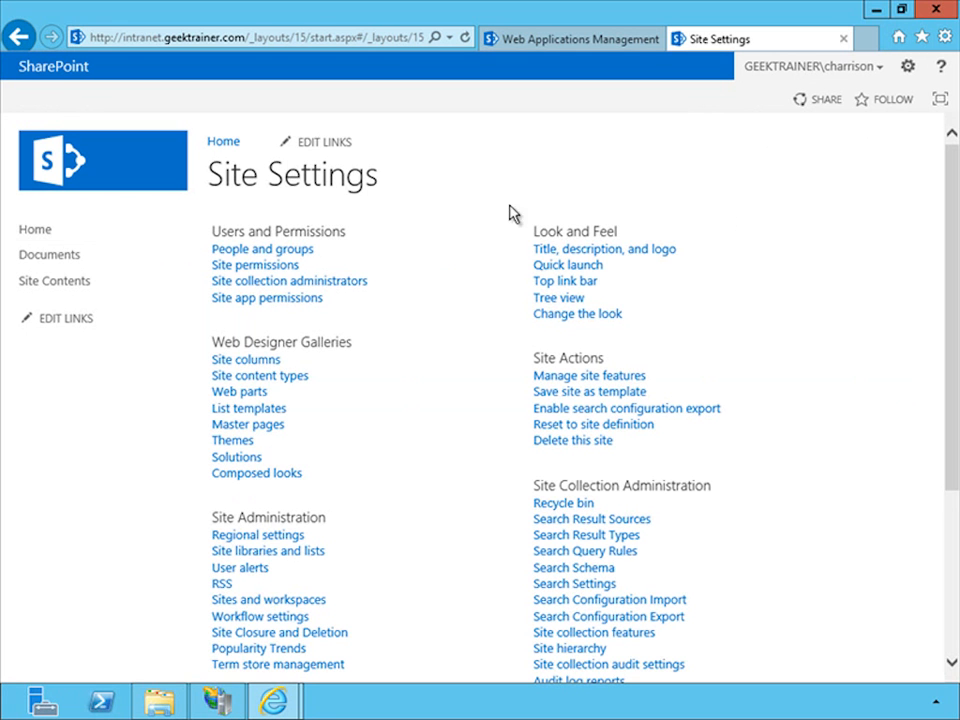
left_click(278, 255)
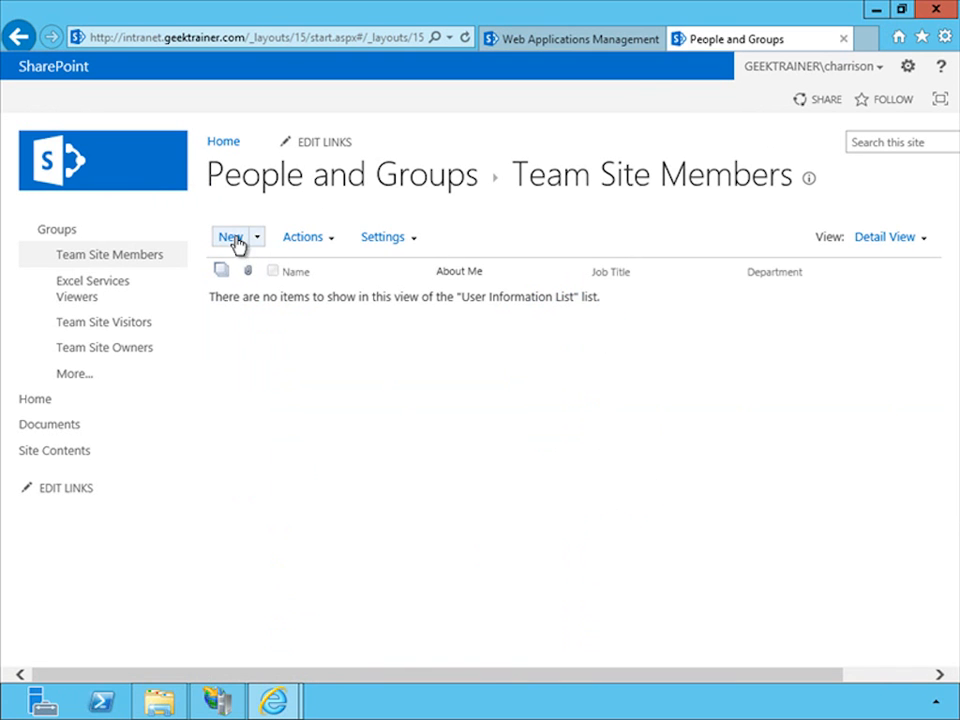
left_click(233, 237)
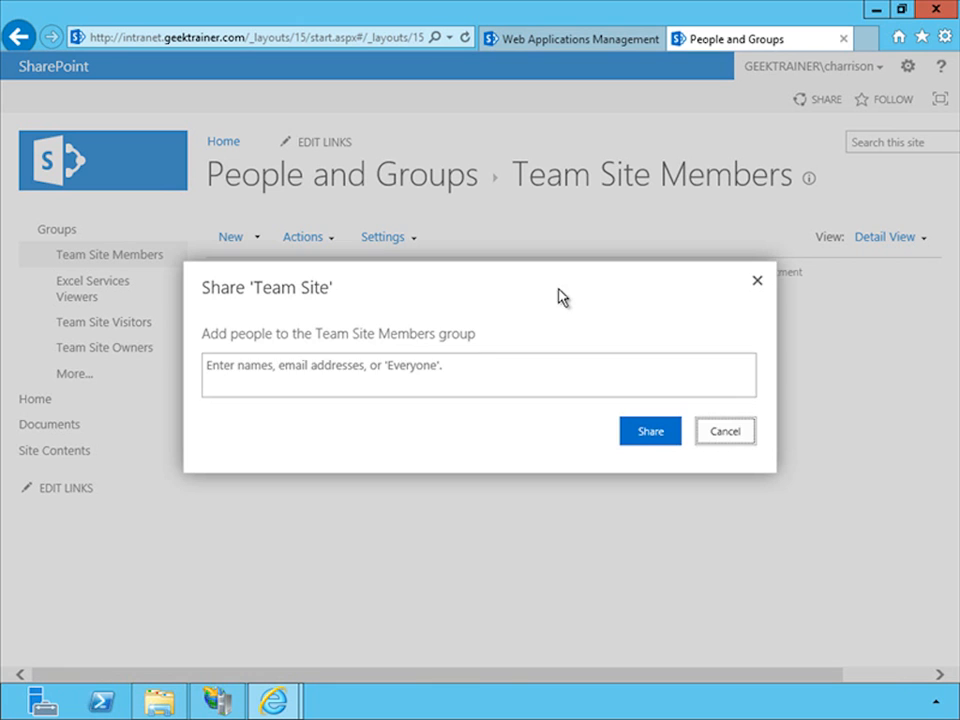
left_click(495, 366)
type("publicuser")
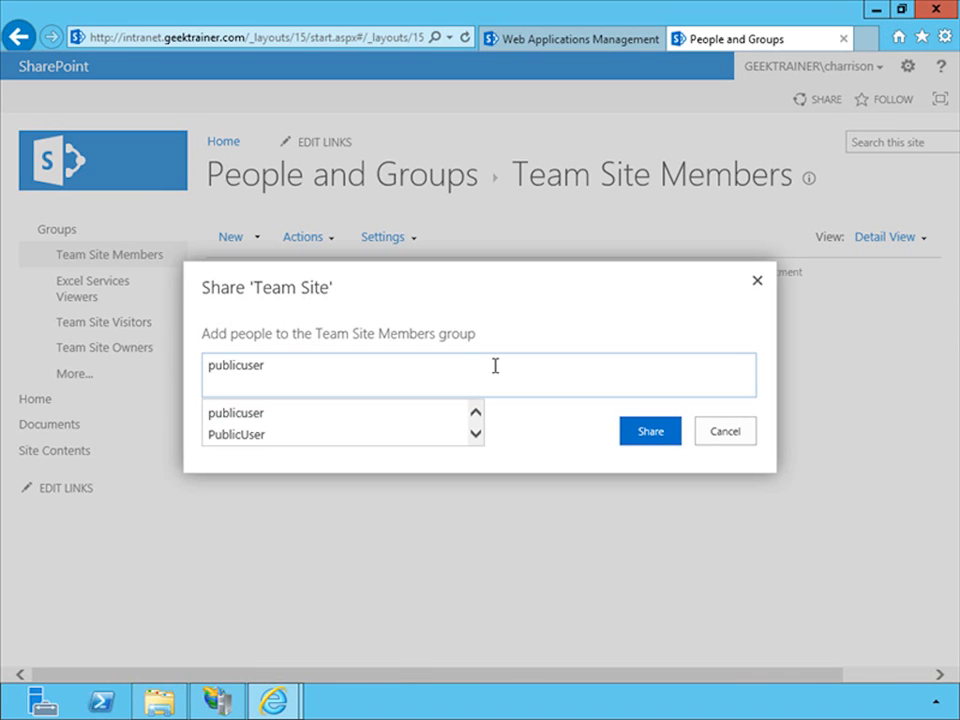
left_click(329, 438)
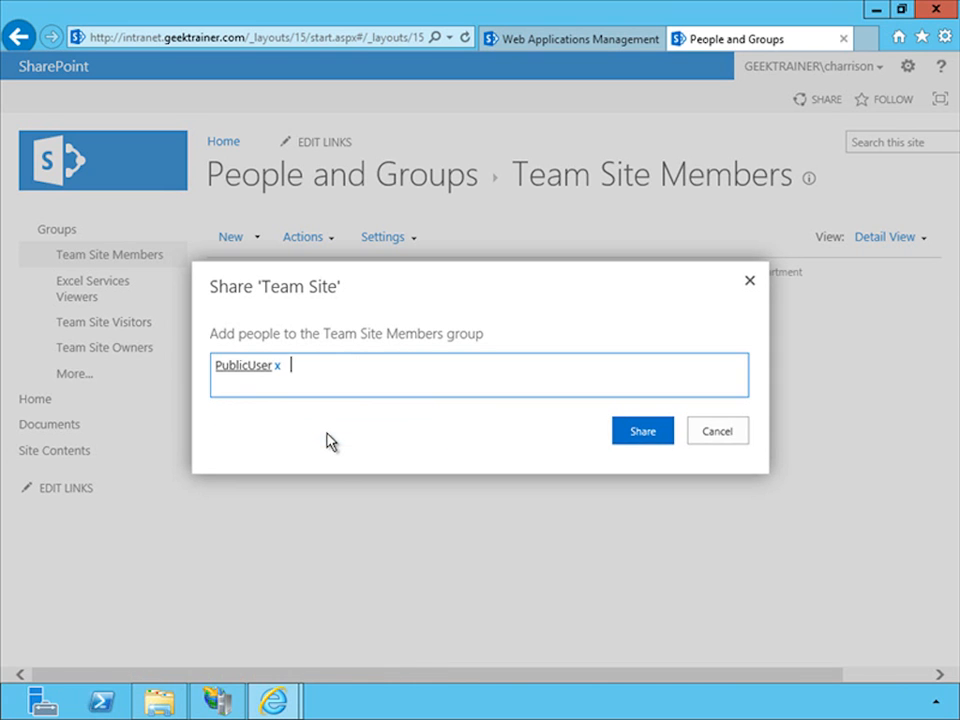
left_click(639, 441)
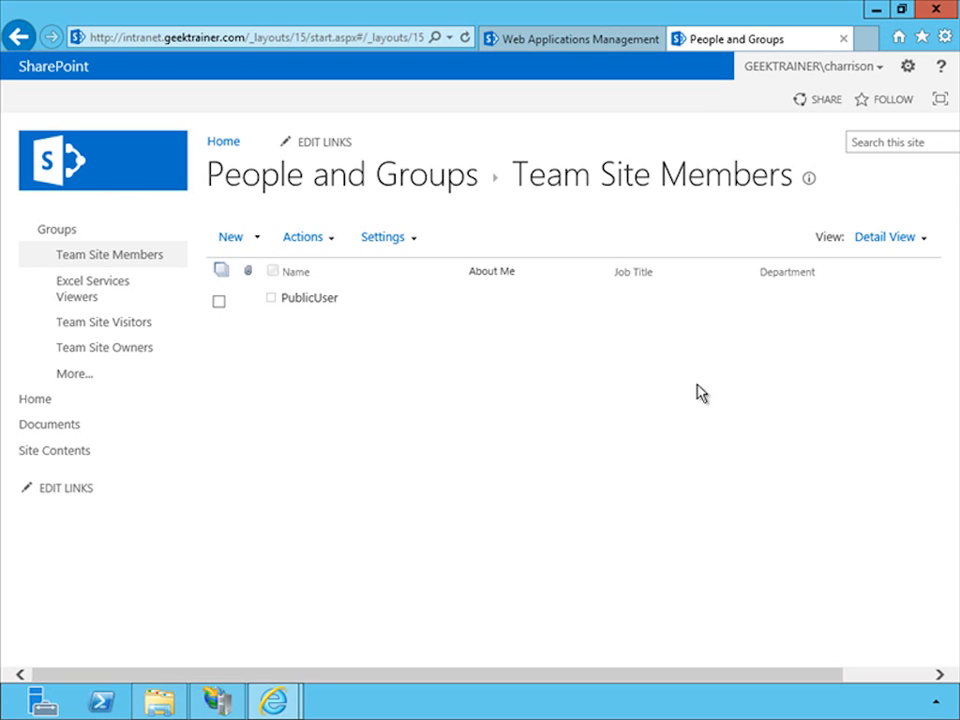
- Sign out of the team site and choose Forms Authentication as the sign-in method
left_click(877, 68)
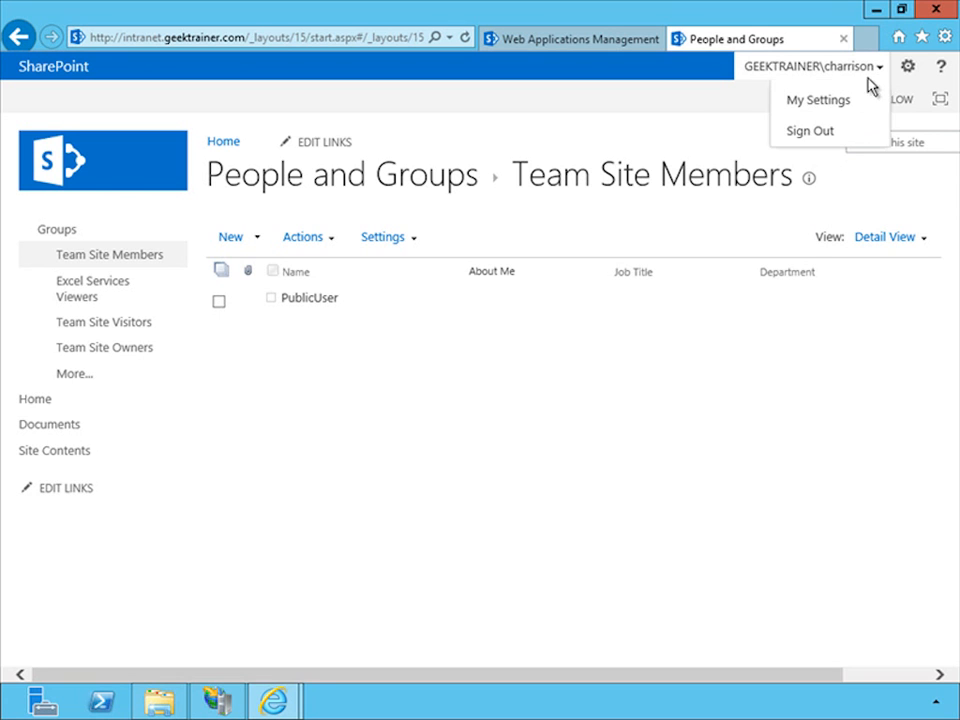
left_click(827, 133)
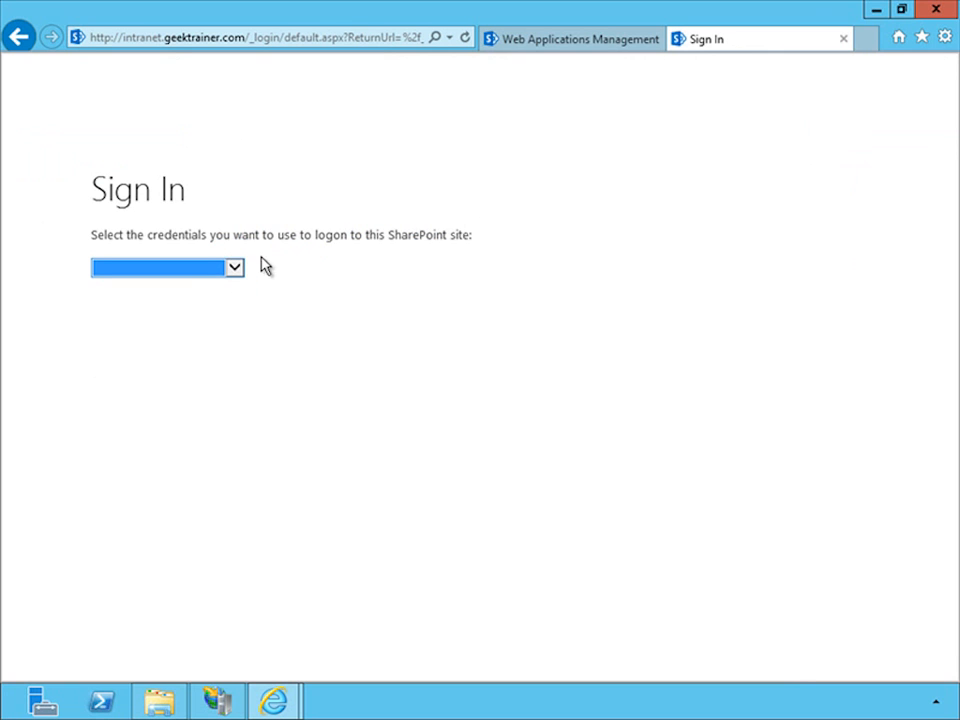
left_click(234, 270)
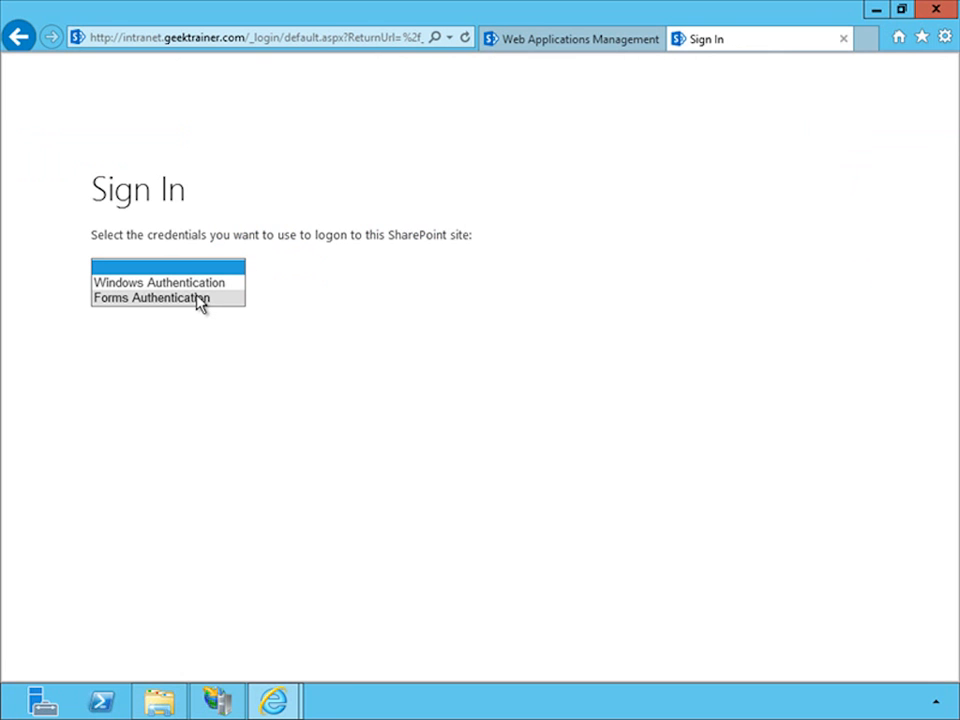
left_click(198, 299)
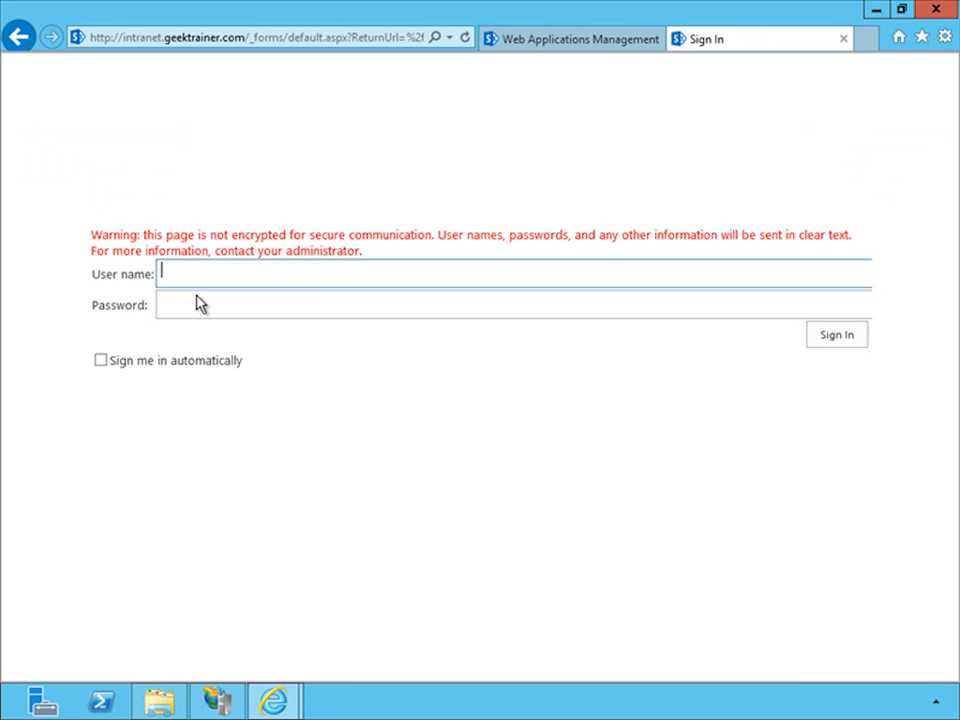
- Sign in to the intranet site with user name publicuser and the account password
type("publi")
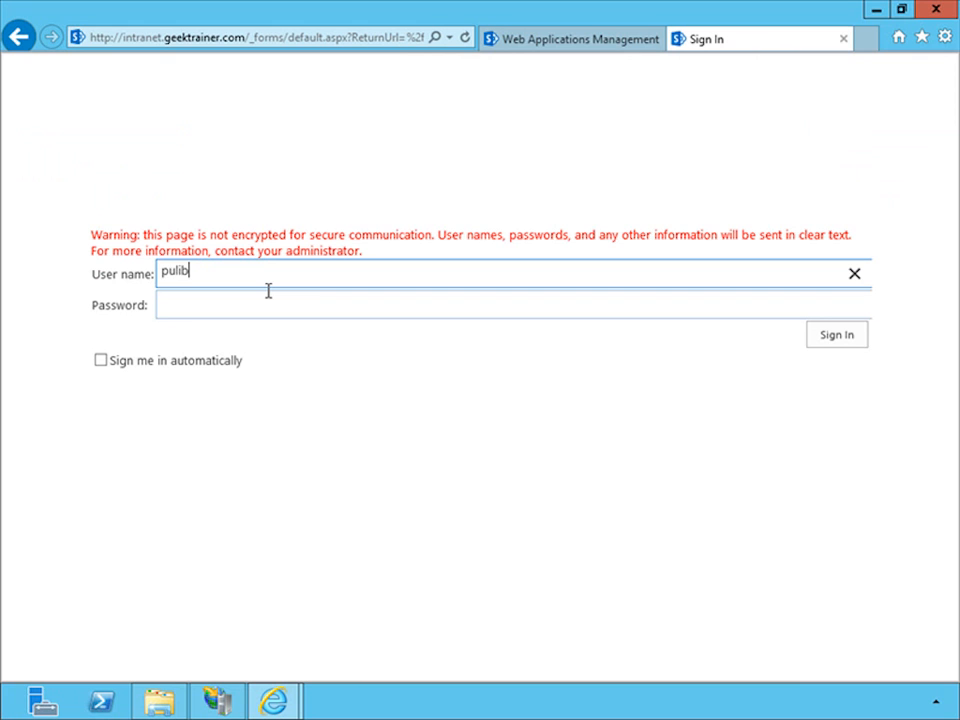
key("BackSpace")
key("BackSpace")
key("BackSpace")
type("blicuser")
key("Tab")
type("passw0rd")
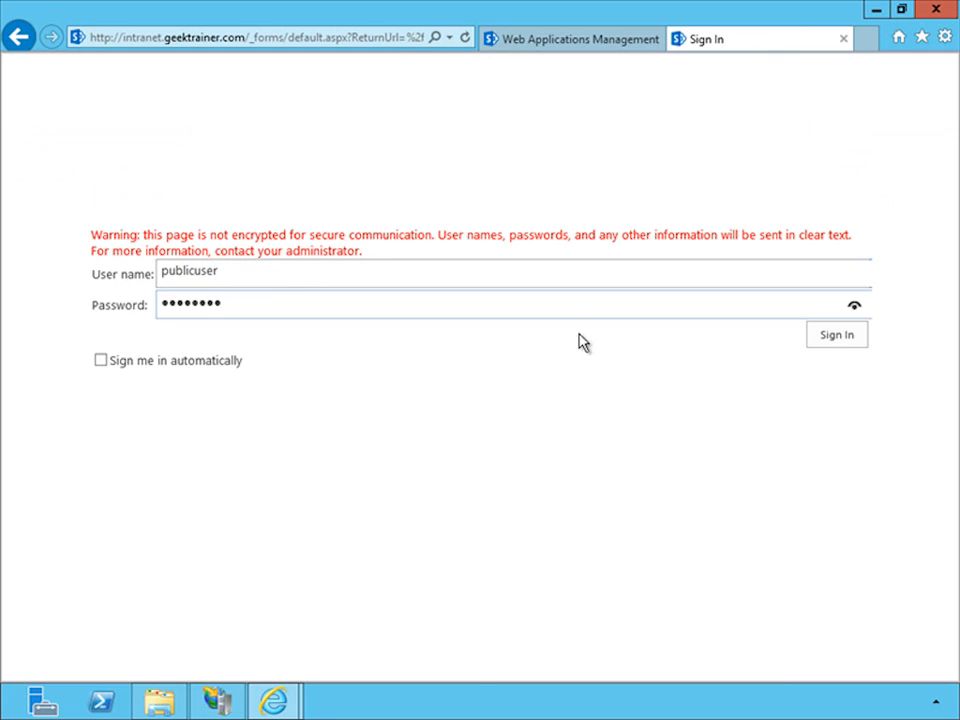
left_click(834, 336)
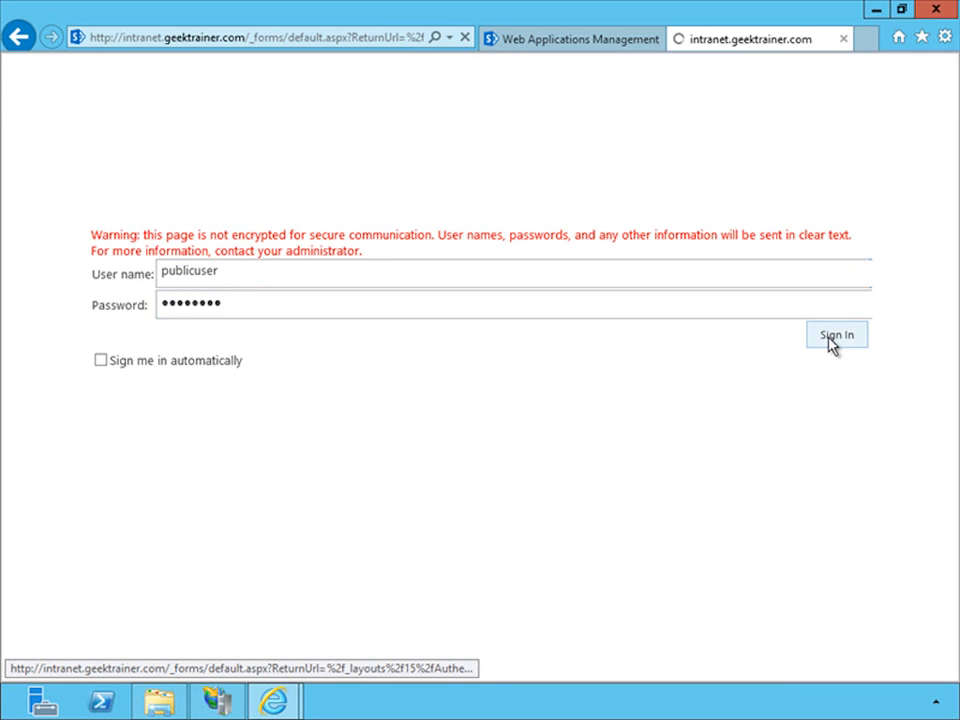